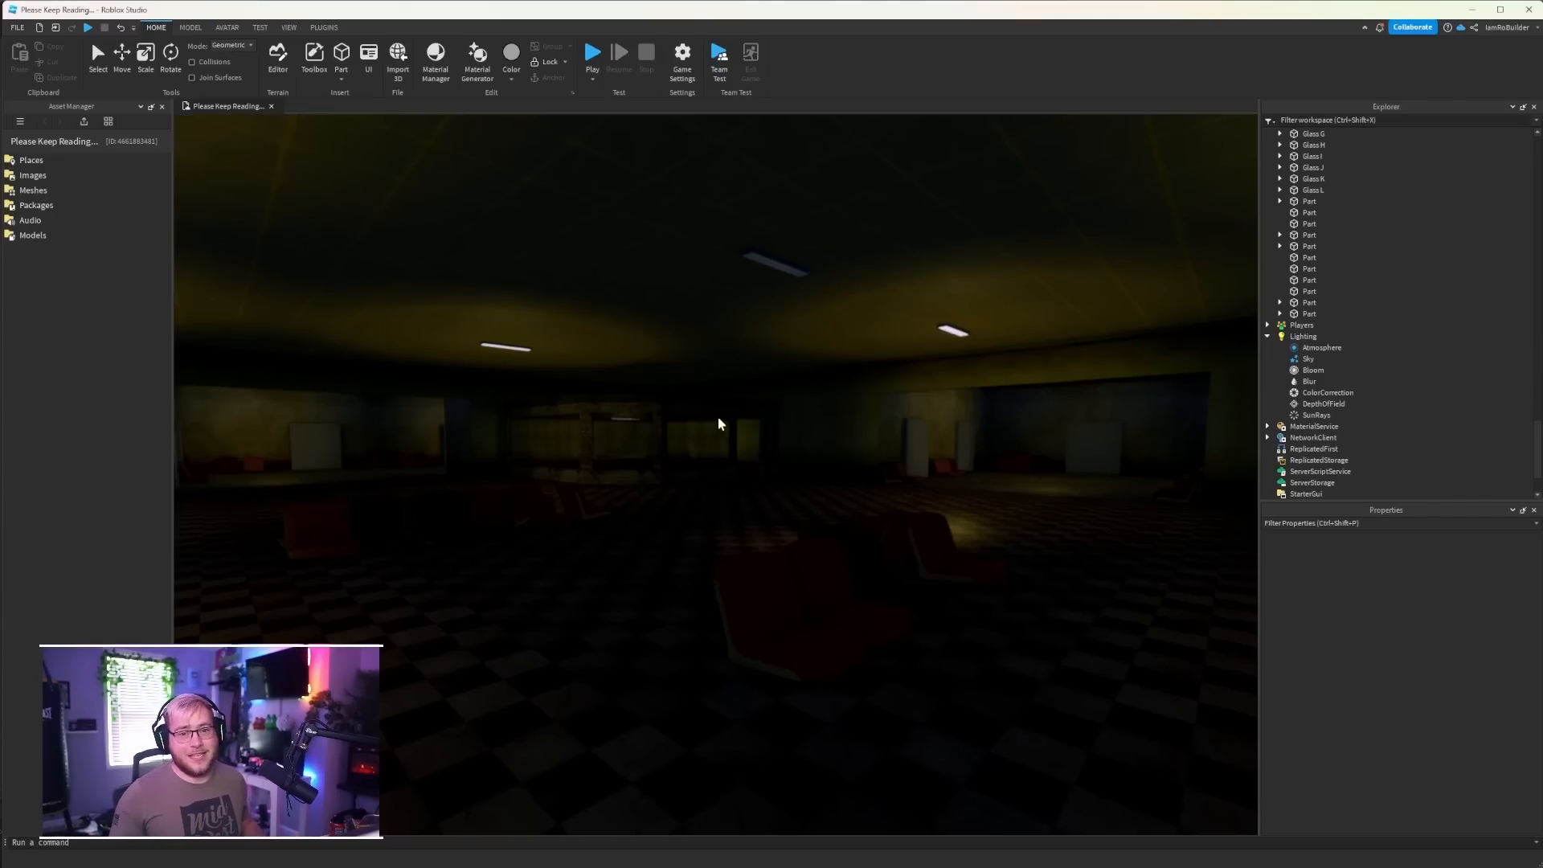
pyautogui.press('w')
pyautogui.moveTo(893, 494); pyautogui.dragTo(881, 480, button='right')
pyautogui.press('w')
pyautogui.press('w')
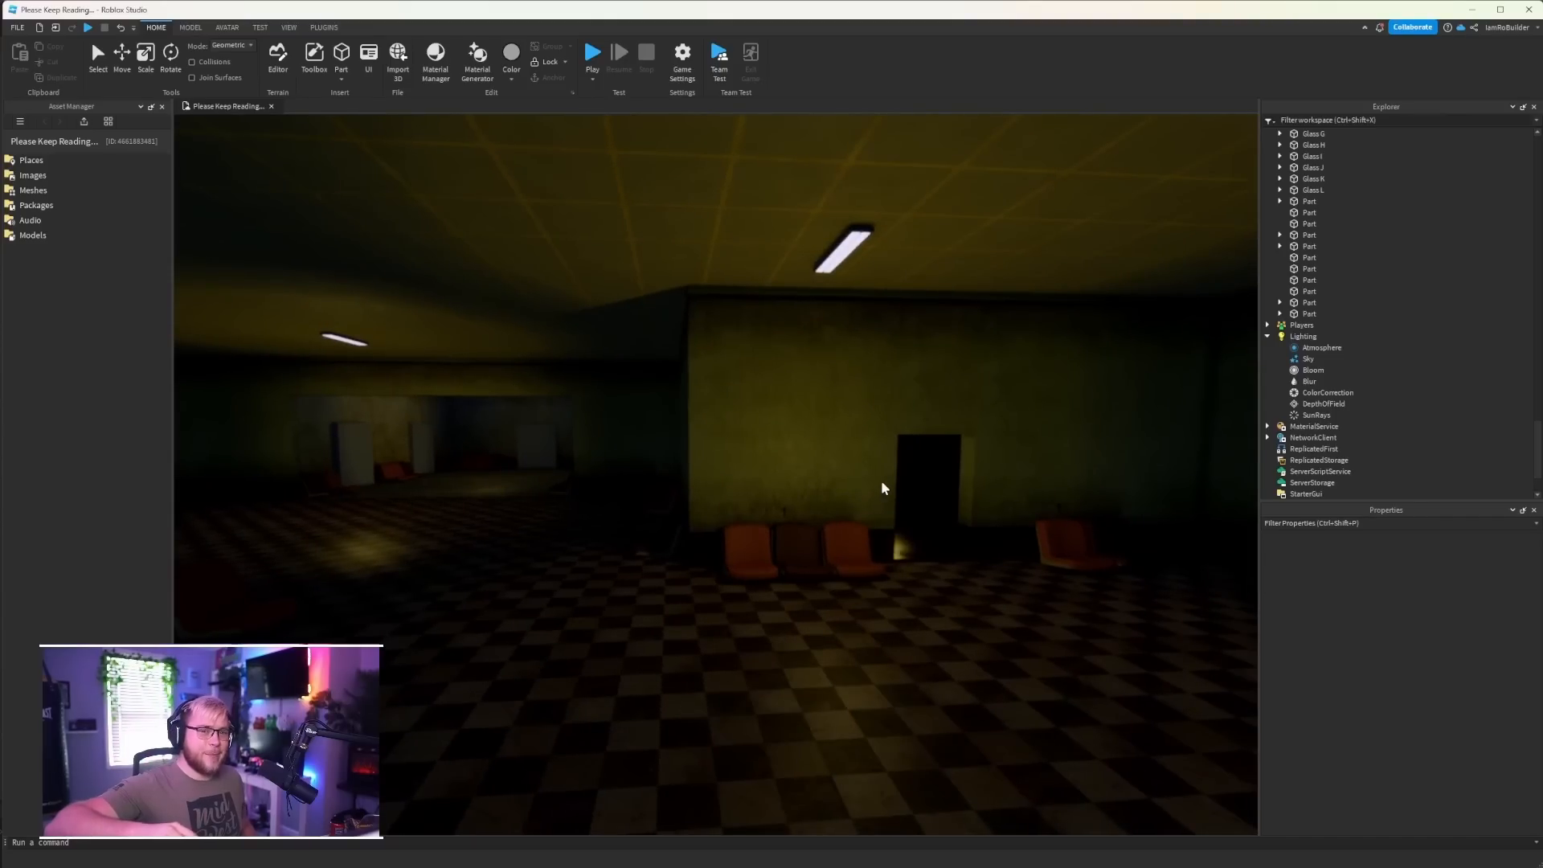
pyautogui.moveTo(881, 488); pyautogui.dragTo(833, 476, button='right')
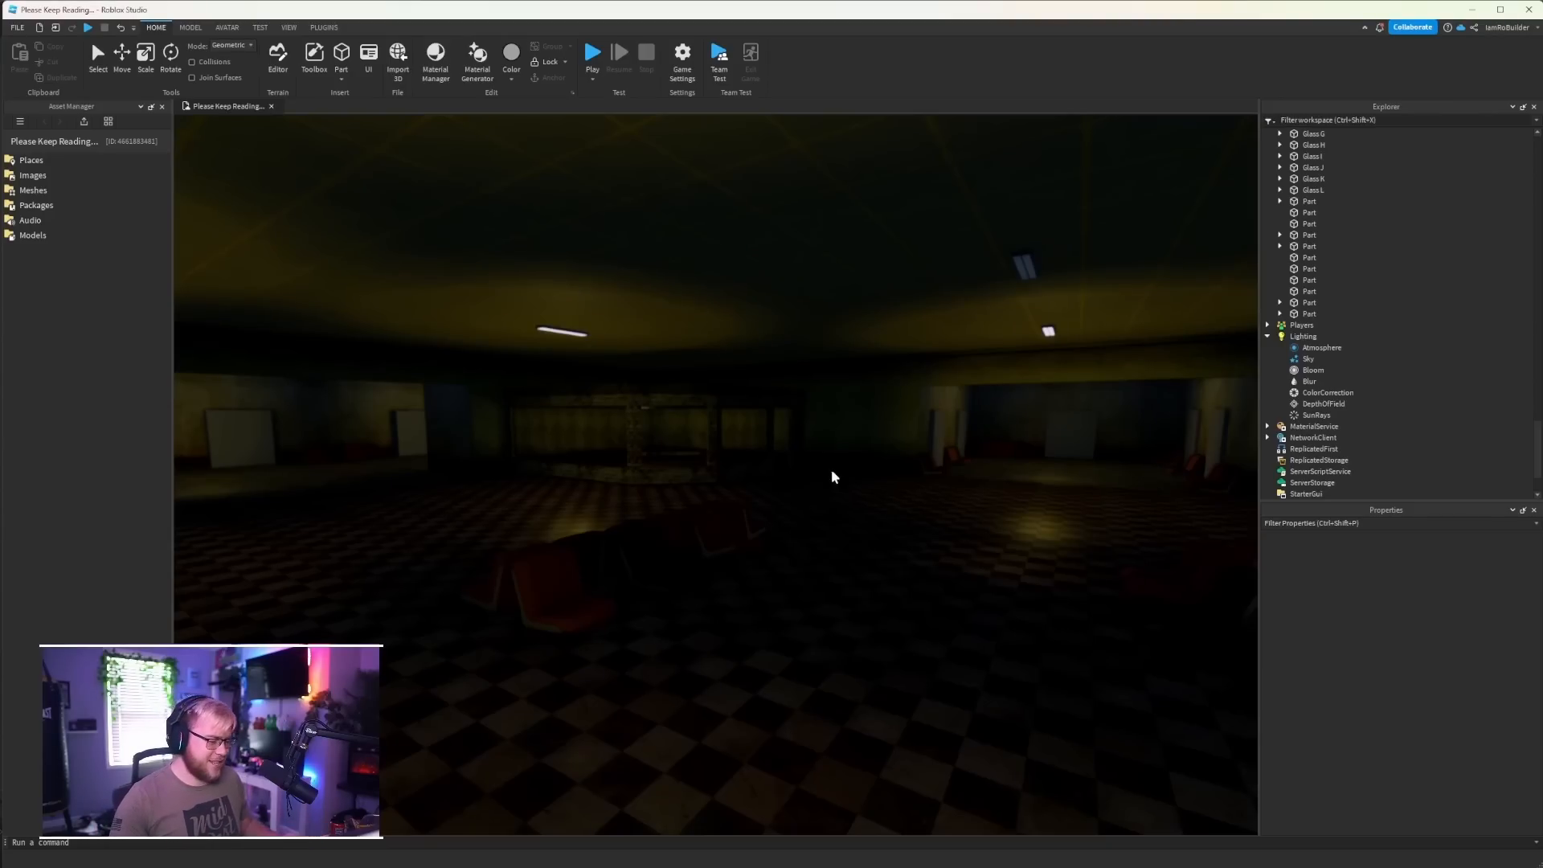
pyautogui.moveTo(670, 560); pyautogui.dragTo(671, 561, button='right')
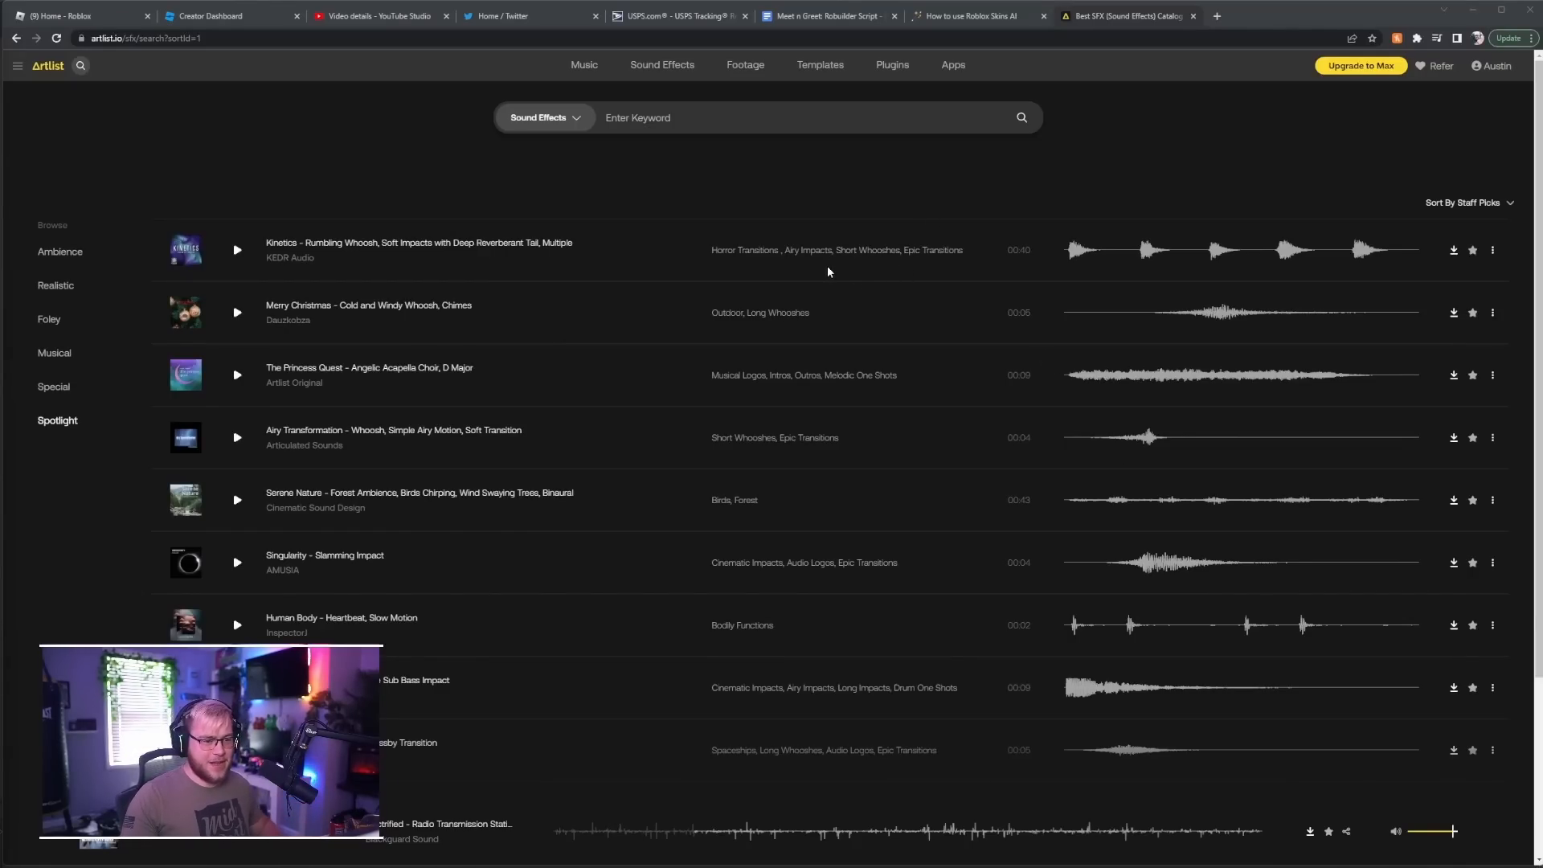
# Switch to Artlist in the browser and search the sound effects catalog for "static"
pyautogui.scroll(-3, 826, 270)
pyautogui.scroll(3, 821, 275)
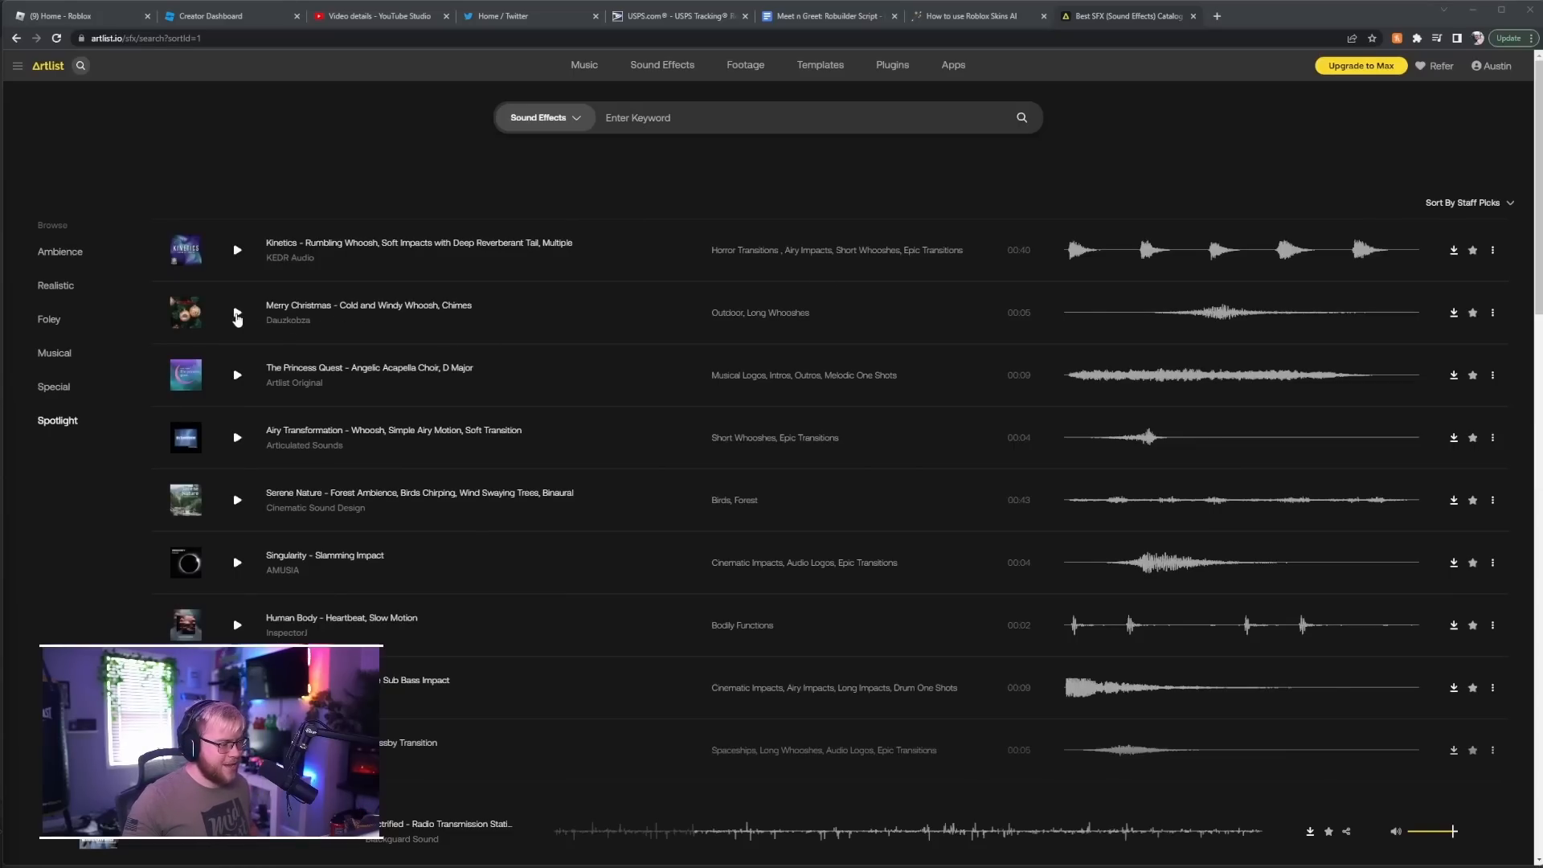
pyautogui.click(642, 119)
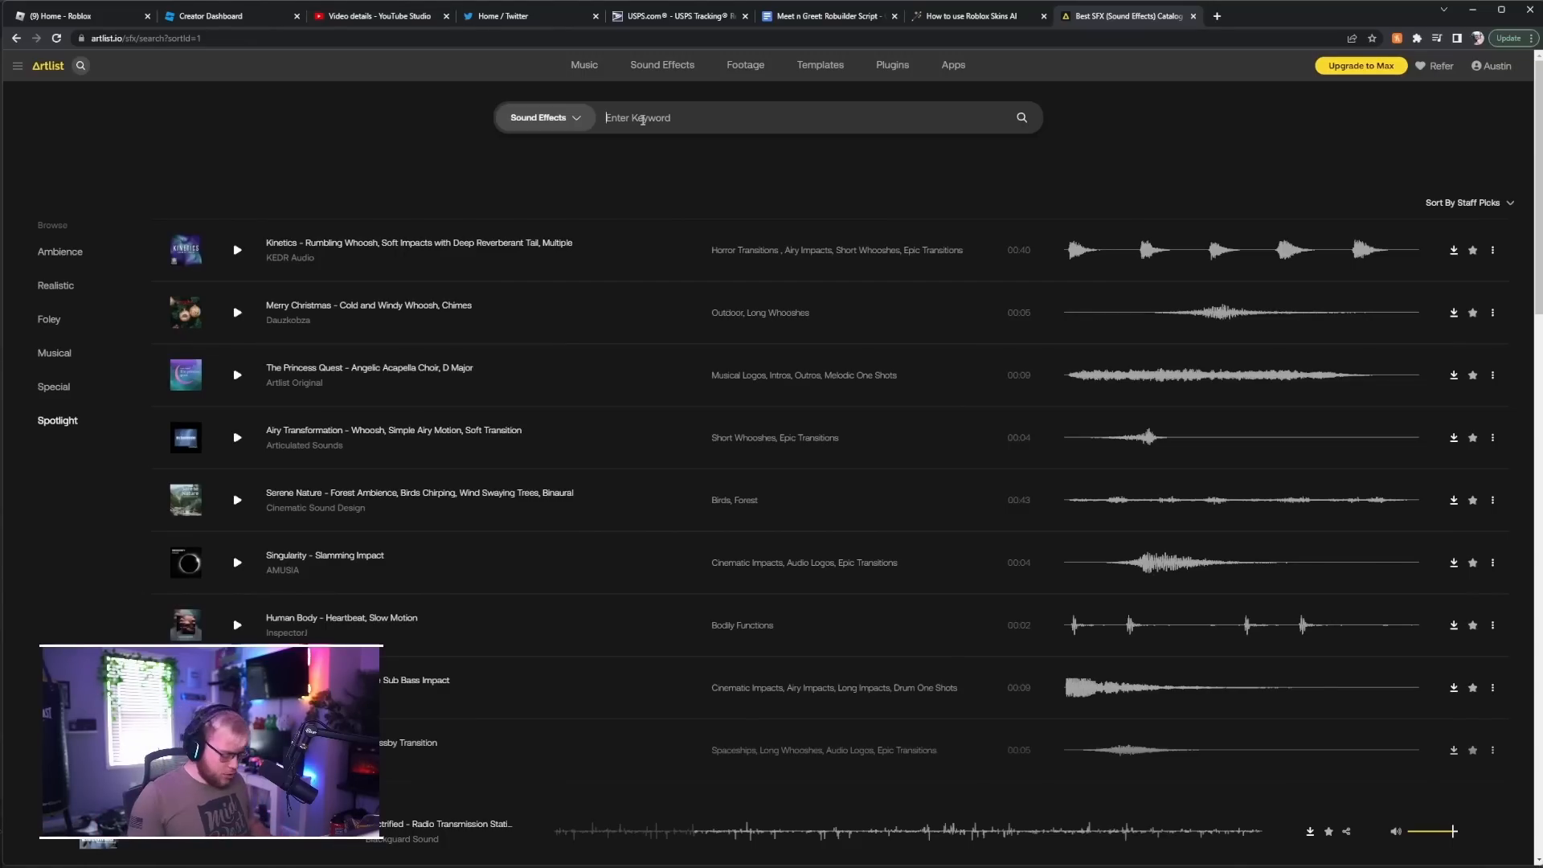
pyautogui.write('static')
pyautogui.press('Return')
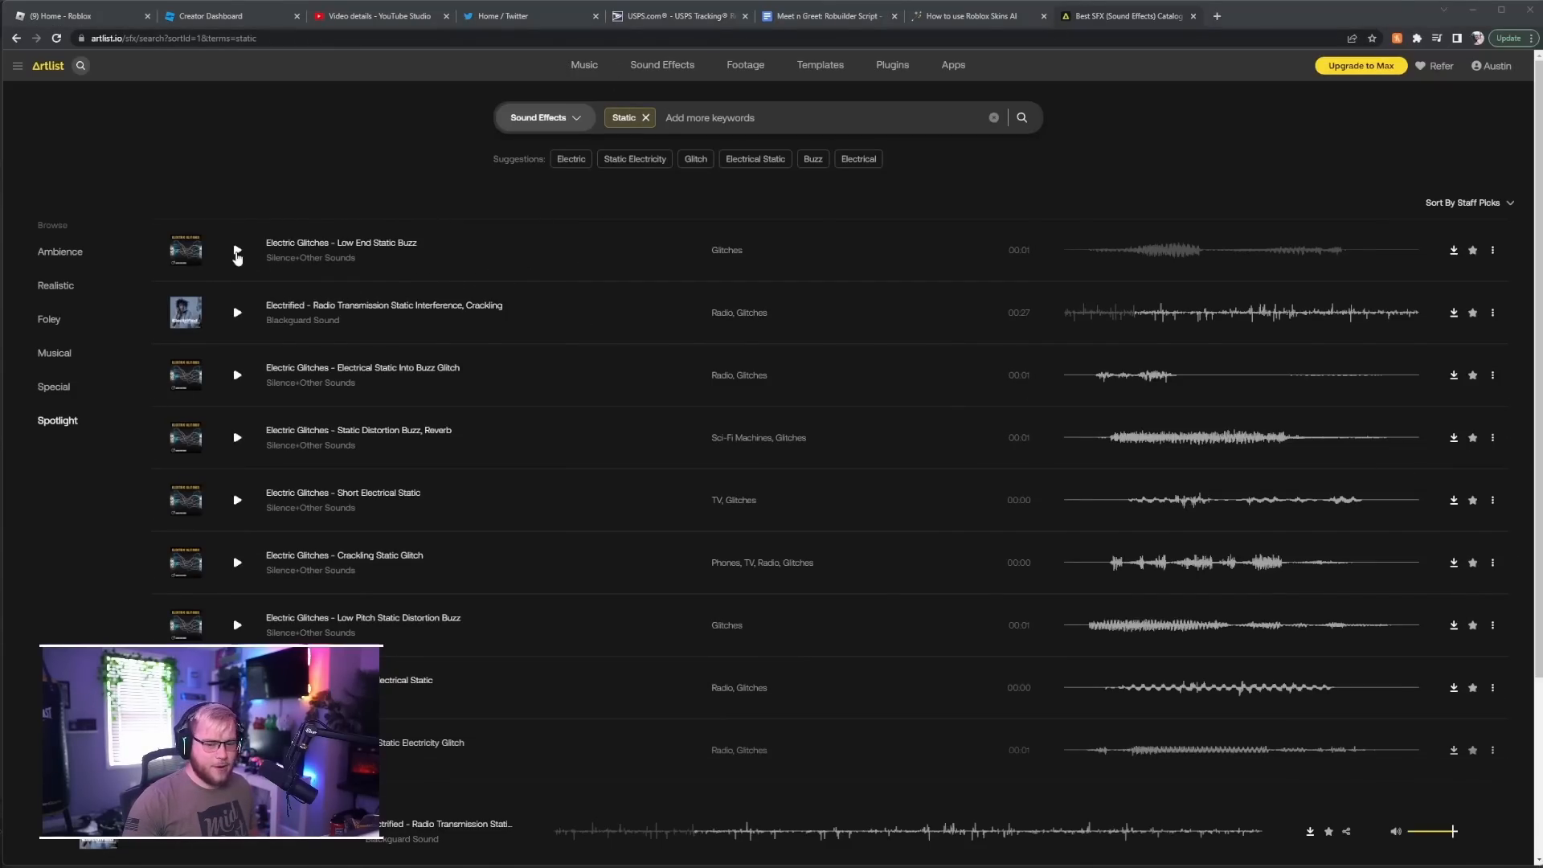
# Preview the first two static effects and download "Electrified - Radio Transmission Static Interference, Crackling"
pyautogui.click(237, 251)
pyautogui.click(237, 313)
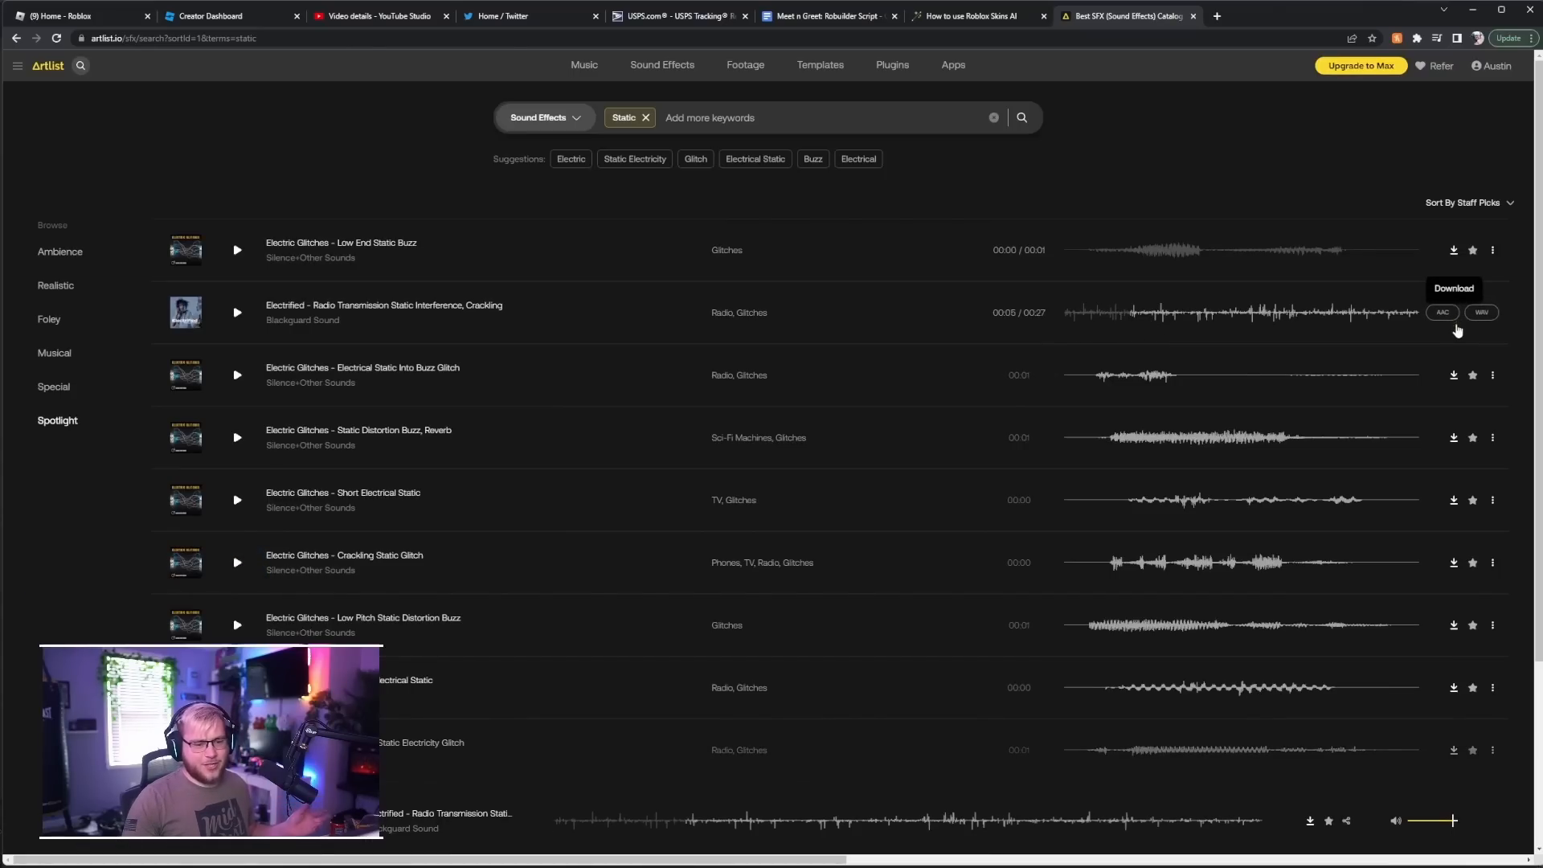
pyautogui.click(1453, 315)
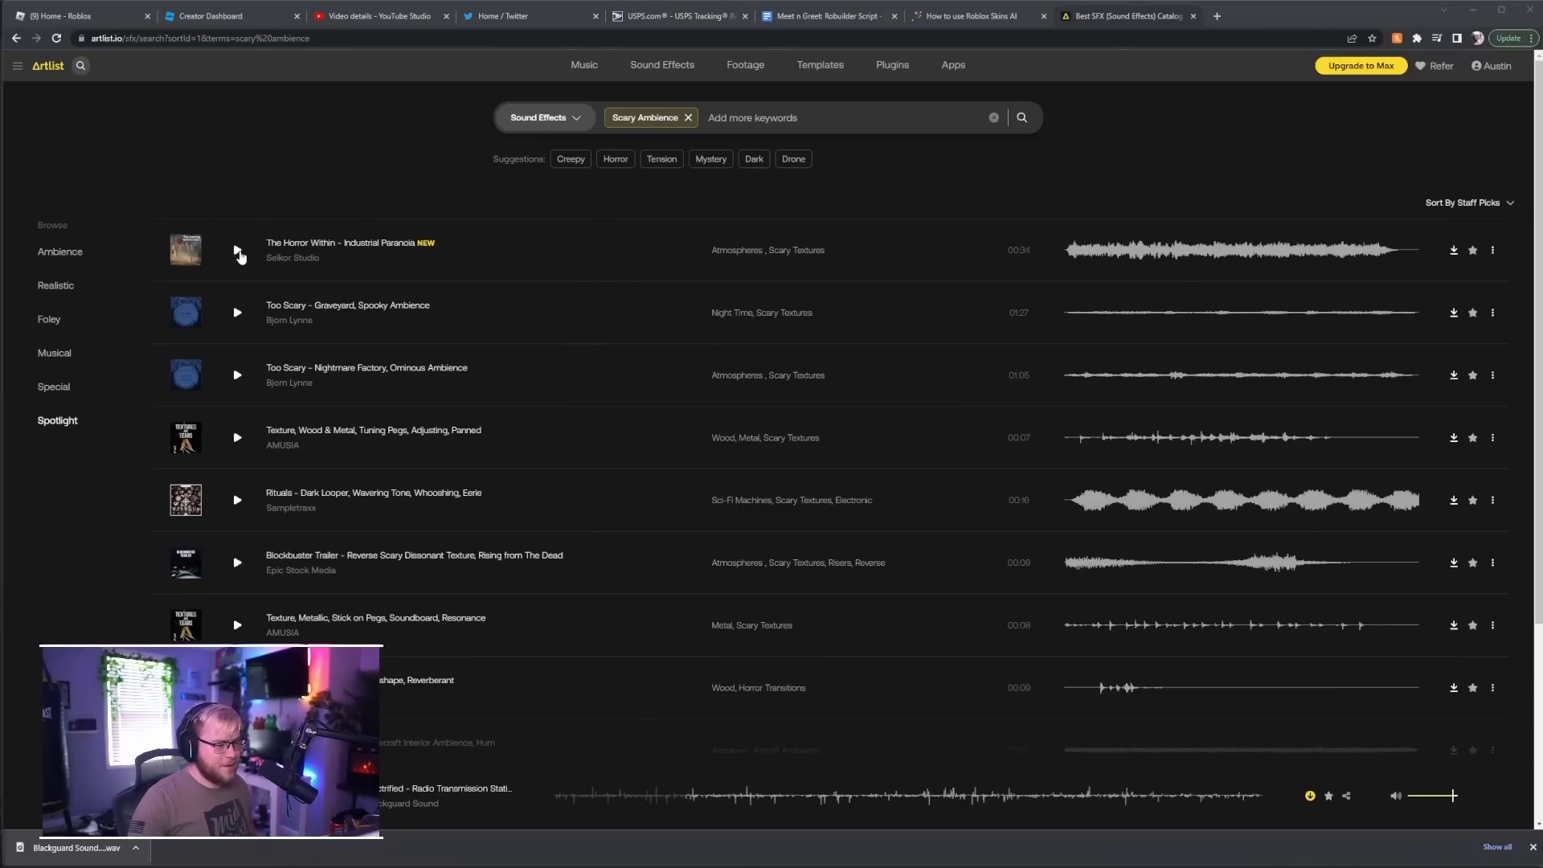
# Preview the scary ambience sounds "Industrial Paranoia", "Graveyard, Spooky Ambience" and "Nightmare Factory, Ominous Ambience", sampling several points of the last one
pyautogui.click(238, 253)
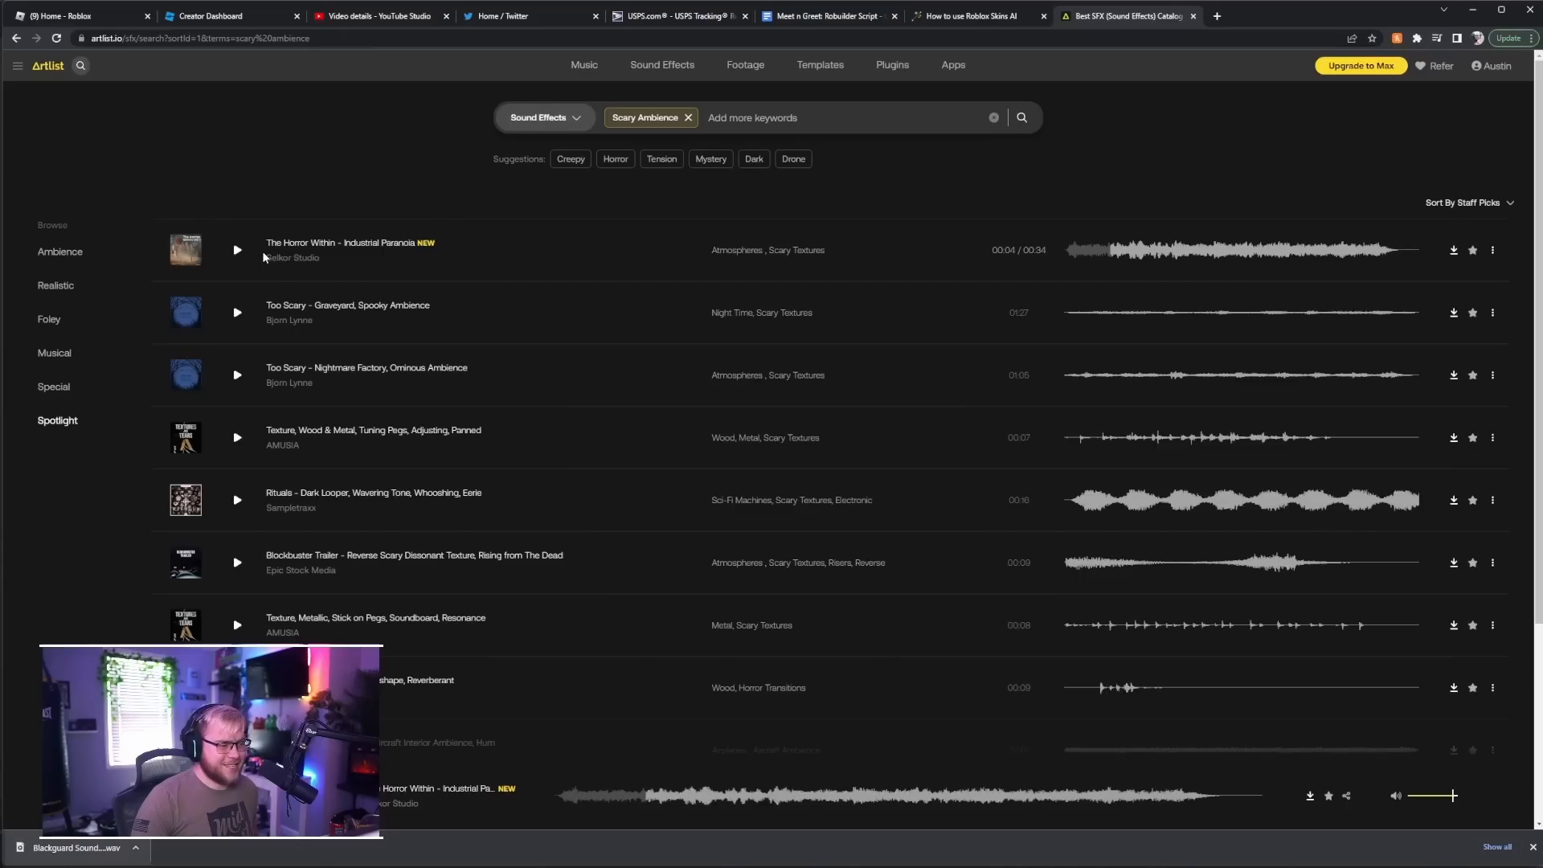
pyautogui.click(238, 314)
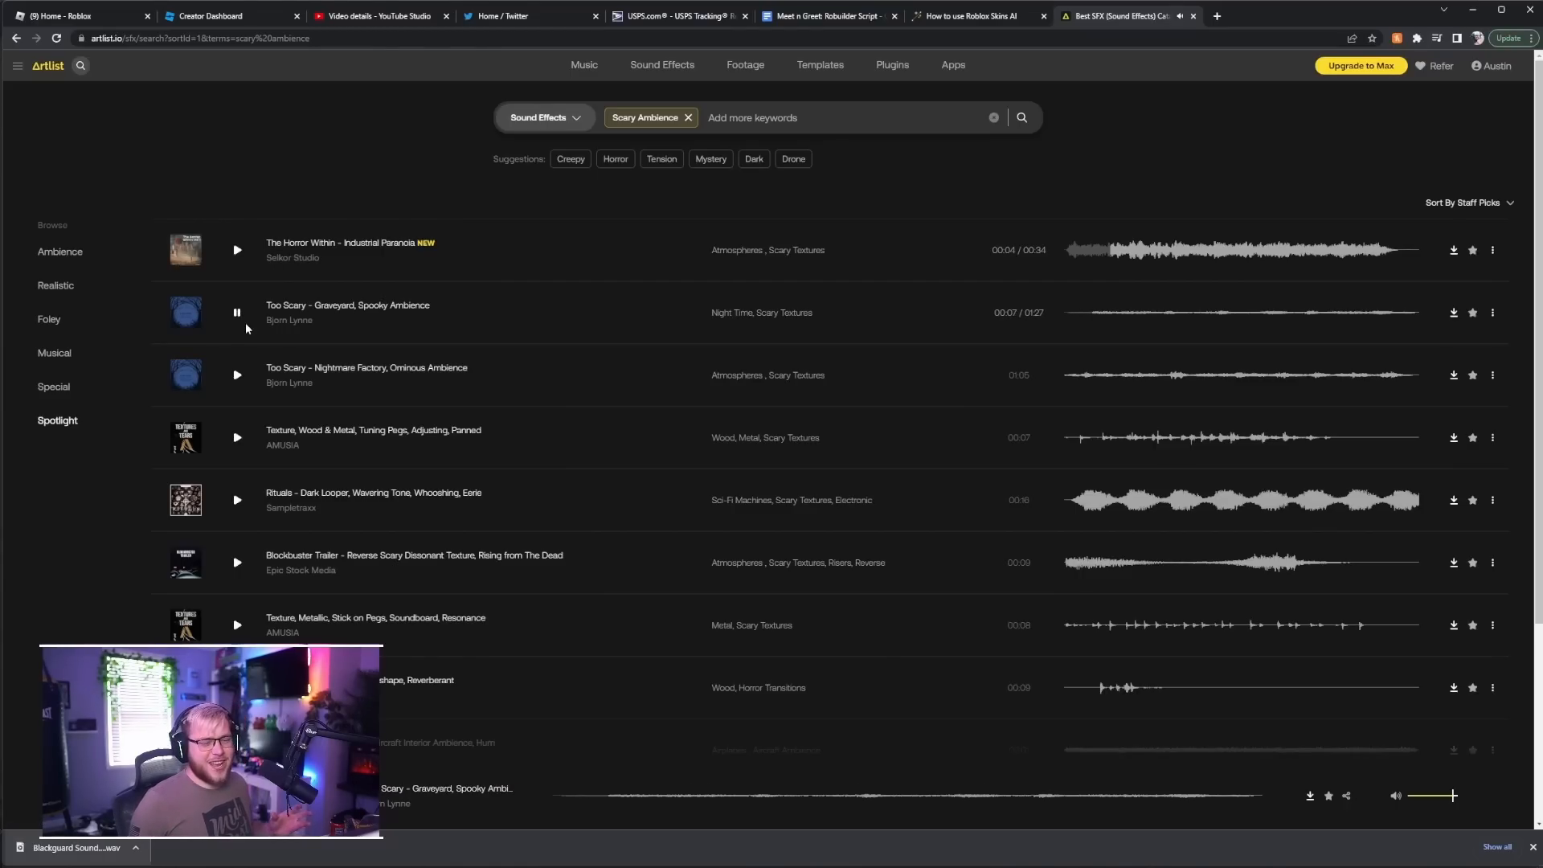
pyautogui.click(237, 313)
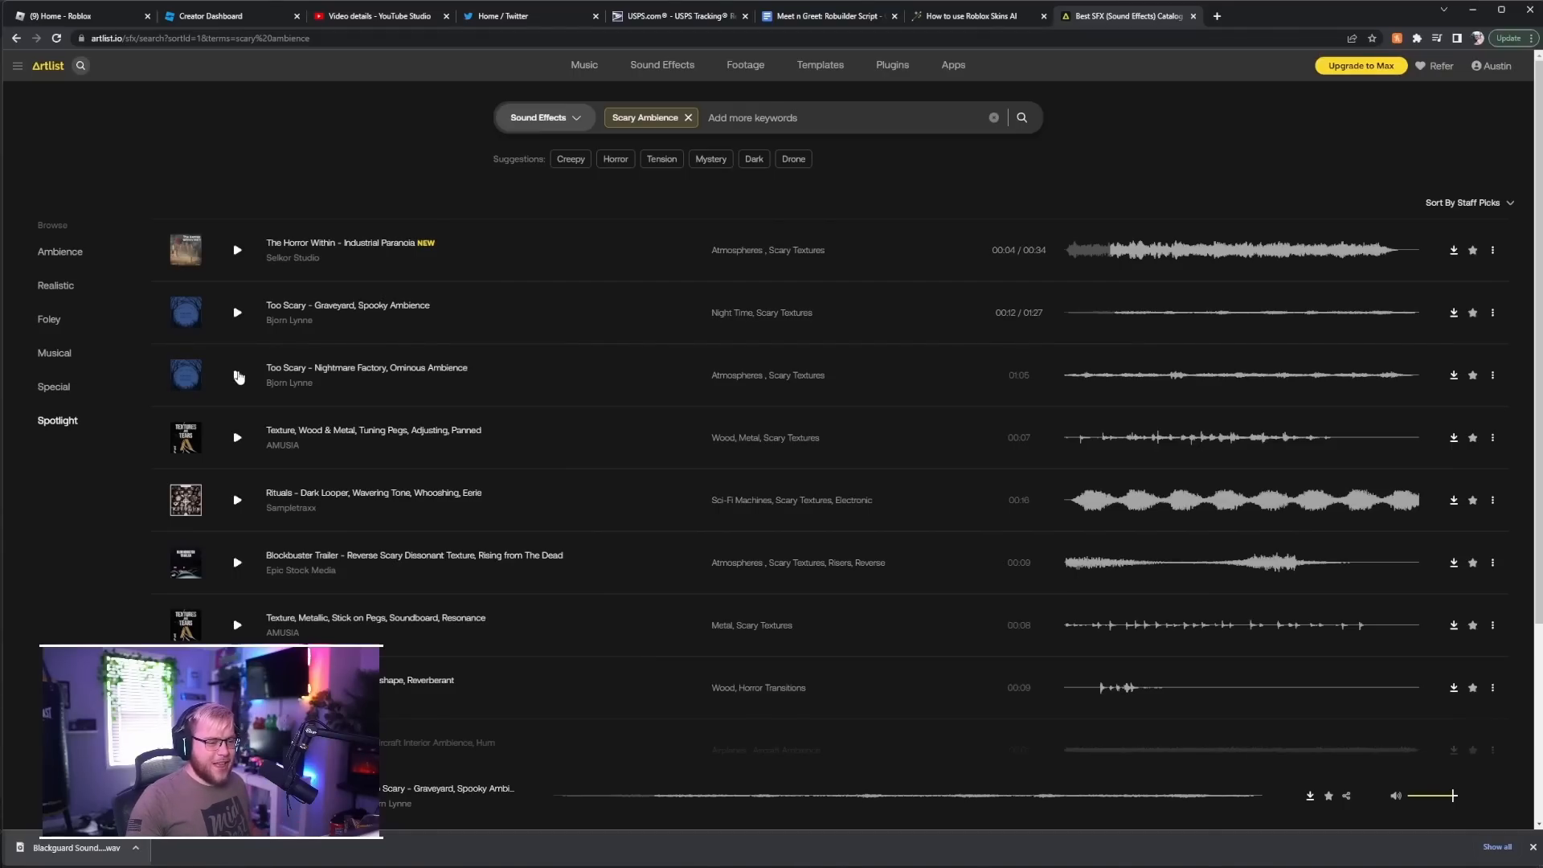
pyautogui.click(238, 378)
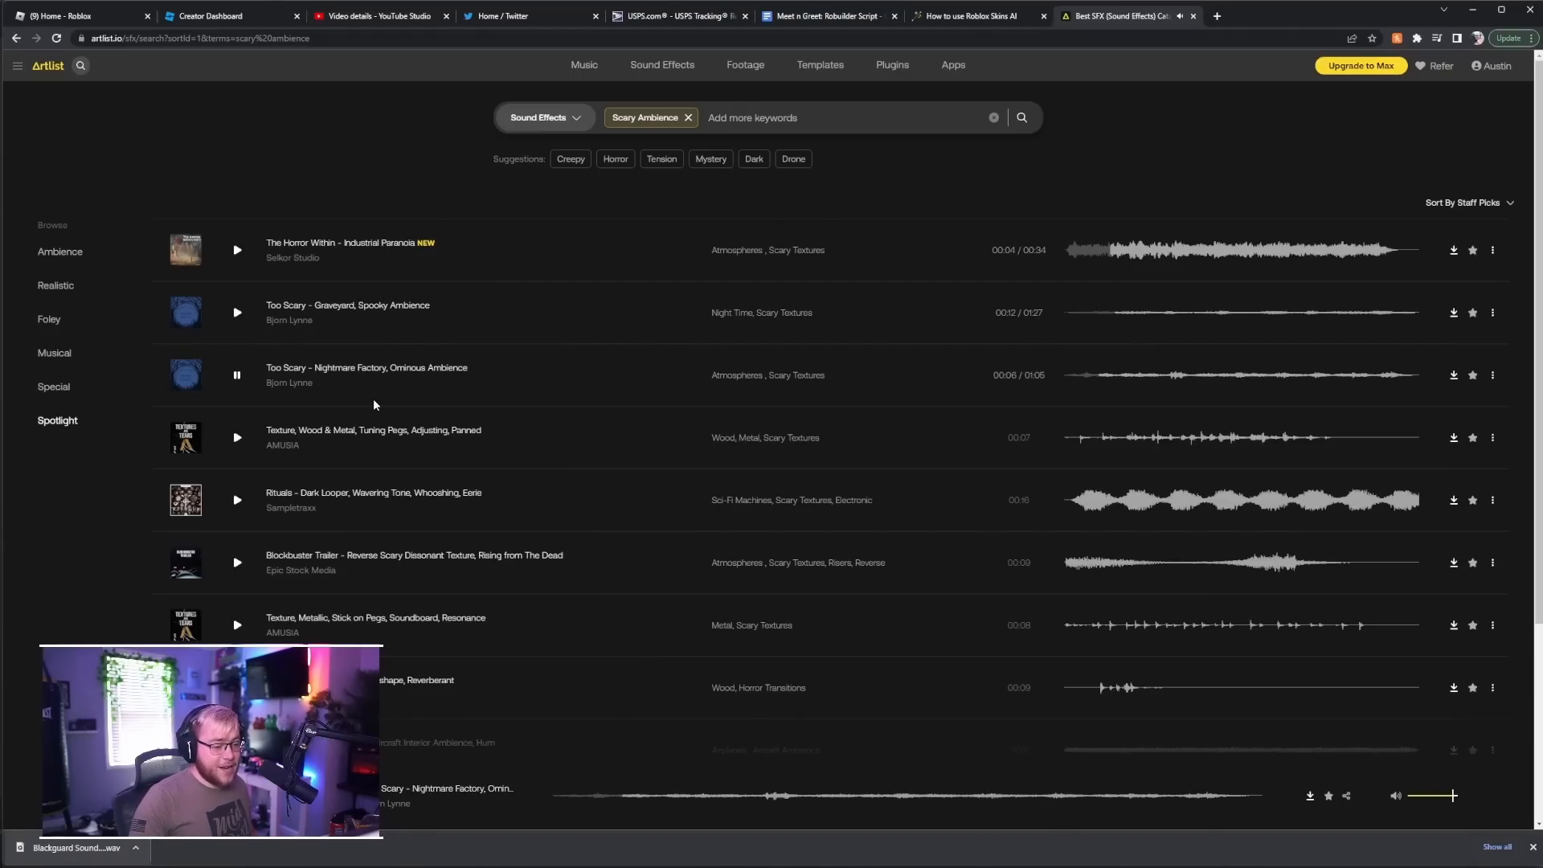
pyautogui.click(1186, 378)
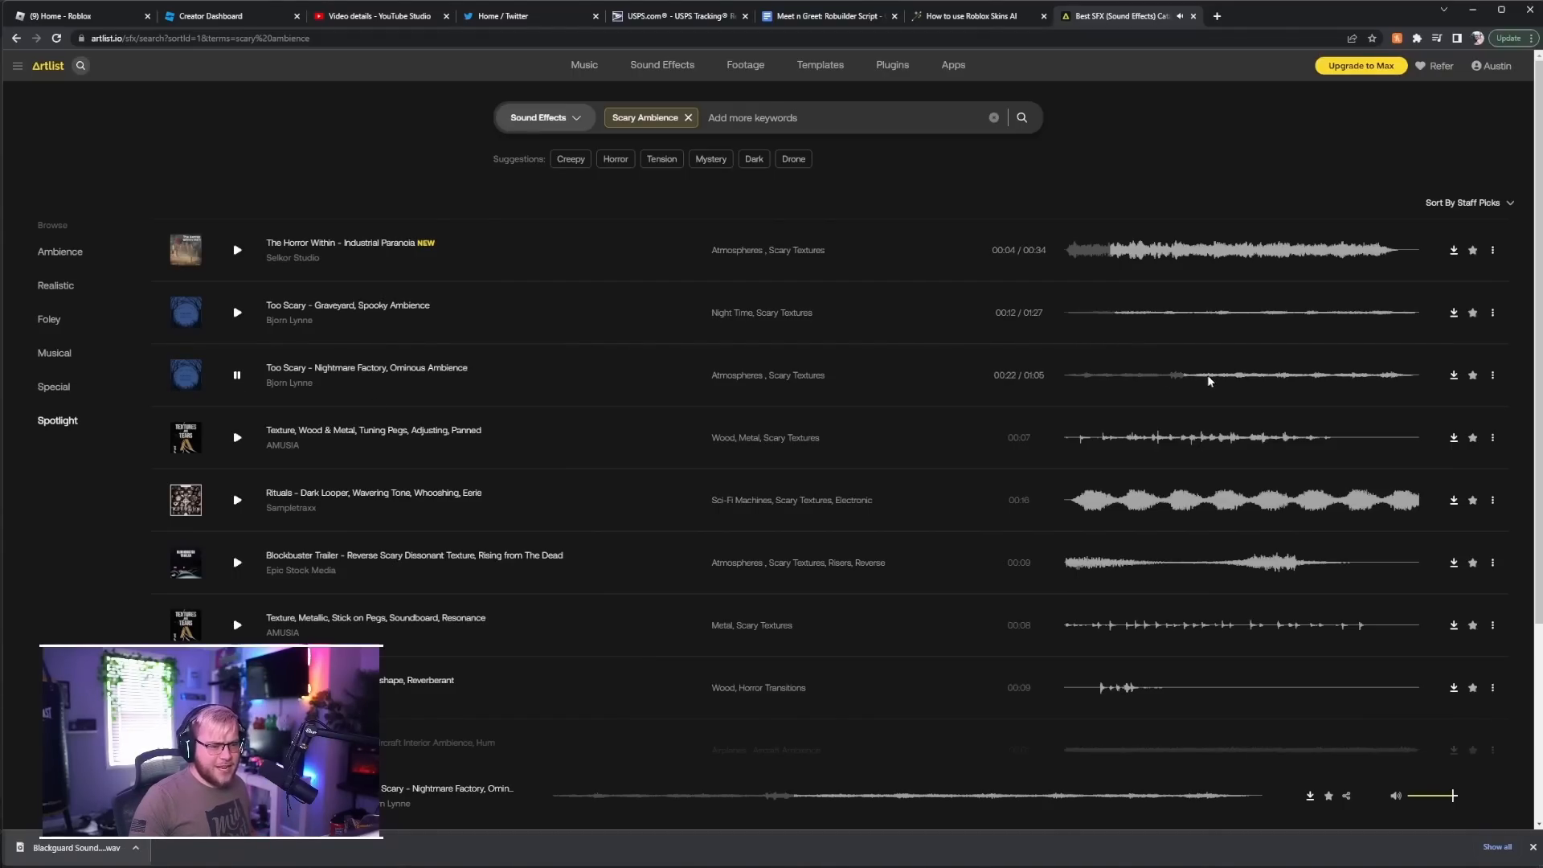
pyautogui.click(1268, 375)
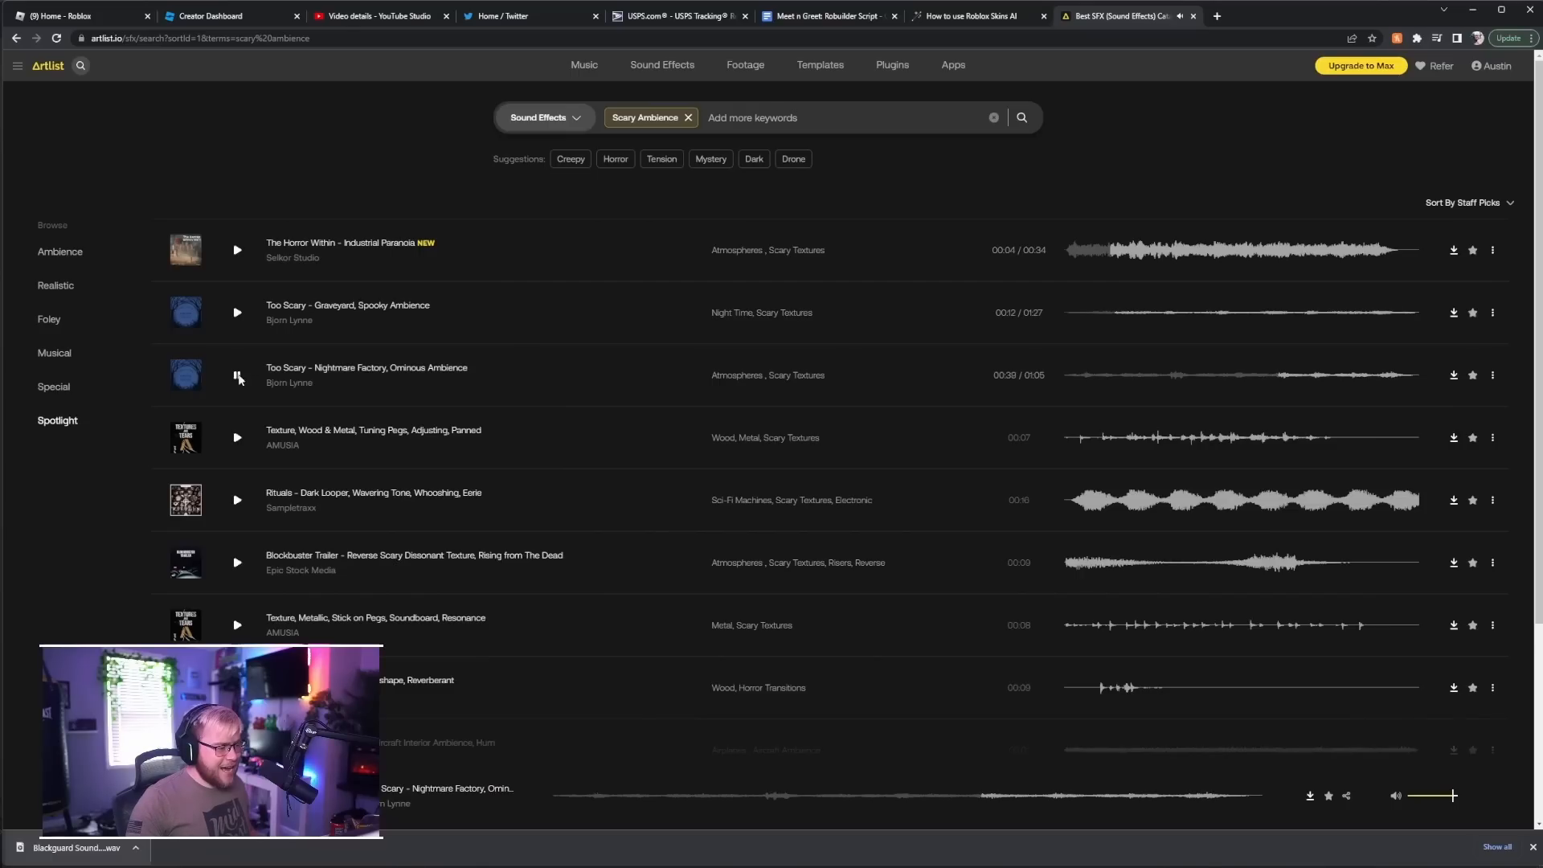
pyautogui.click(238, 376)
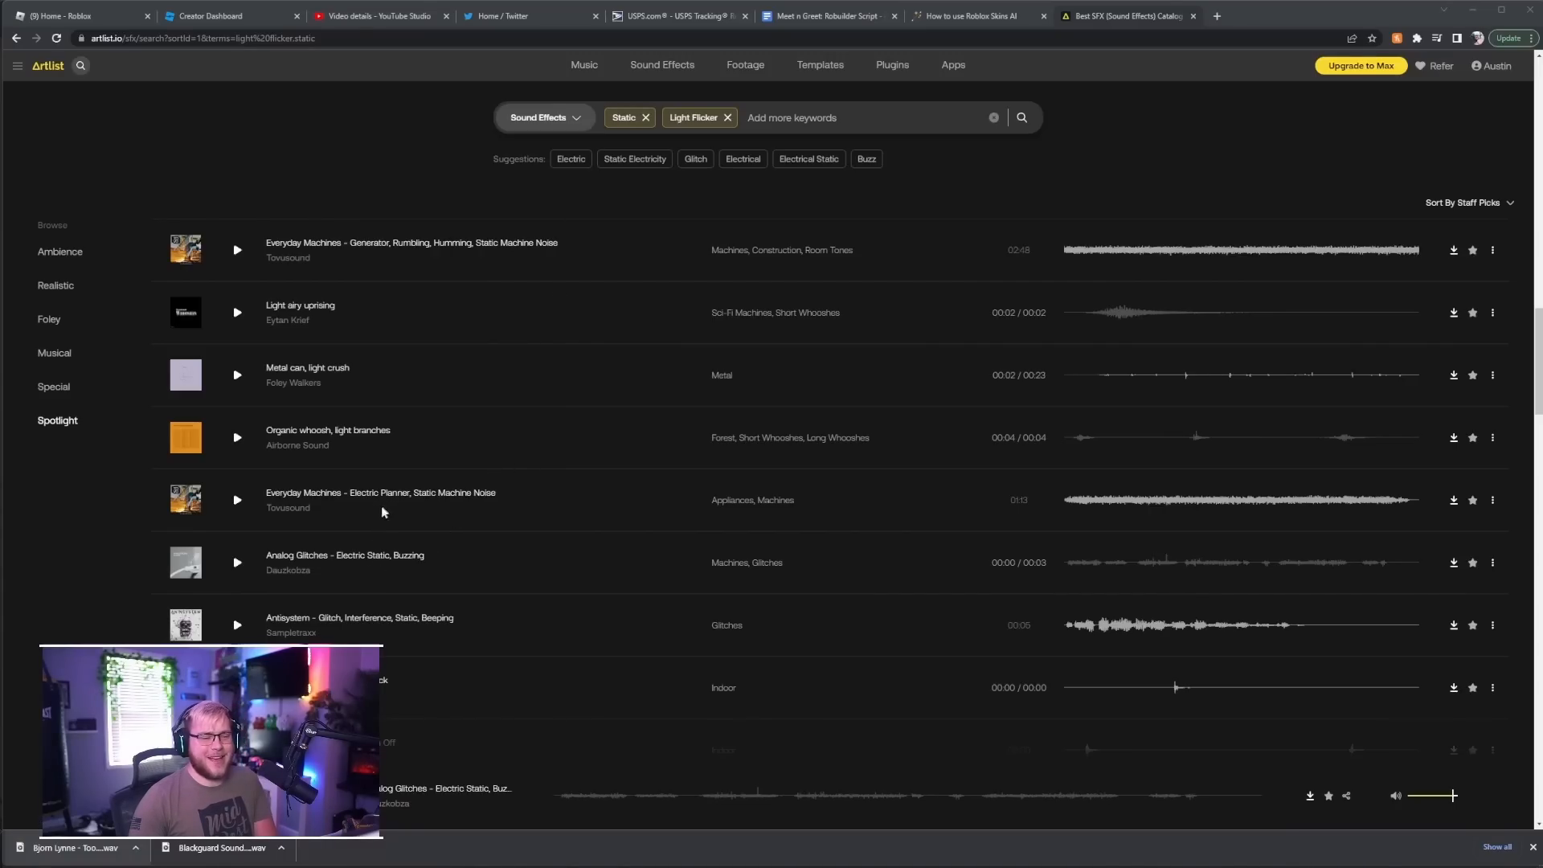
# Preview the Antisystem glitch and Analog Glitches effects, and download "Analog Glitches - Electric Static, Buzzing"
pyautogui.scroll(-2, 980, 448)
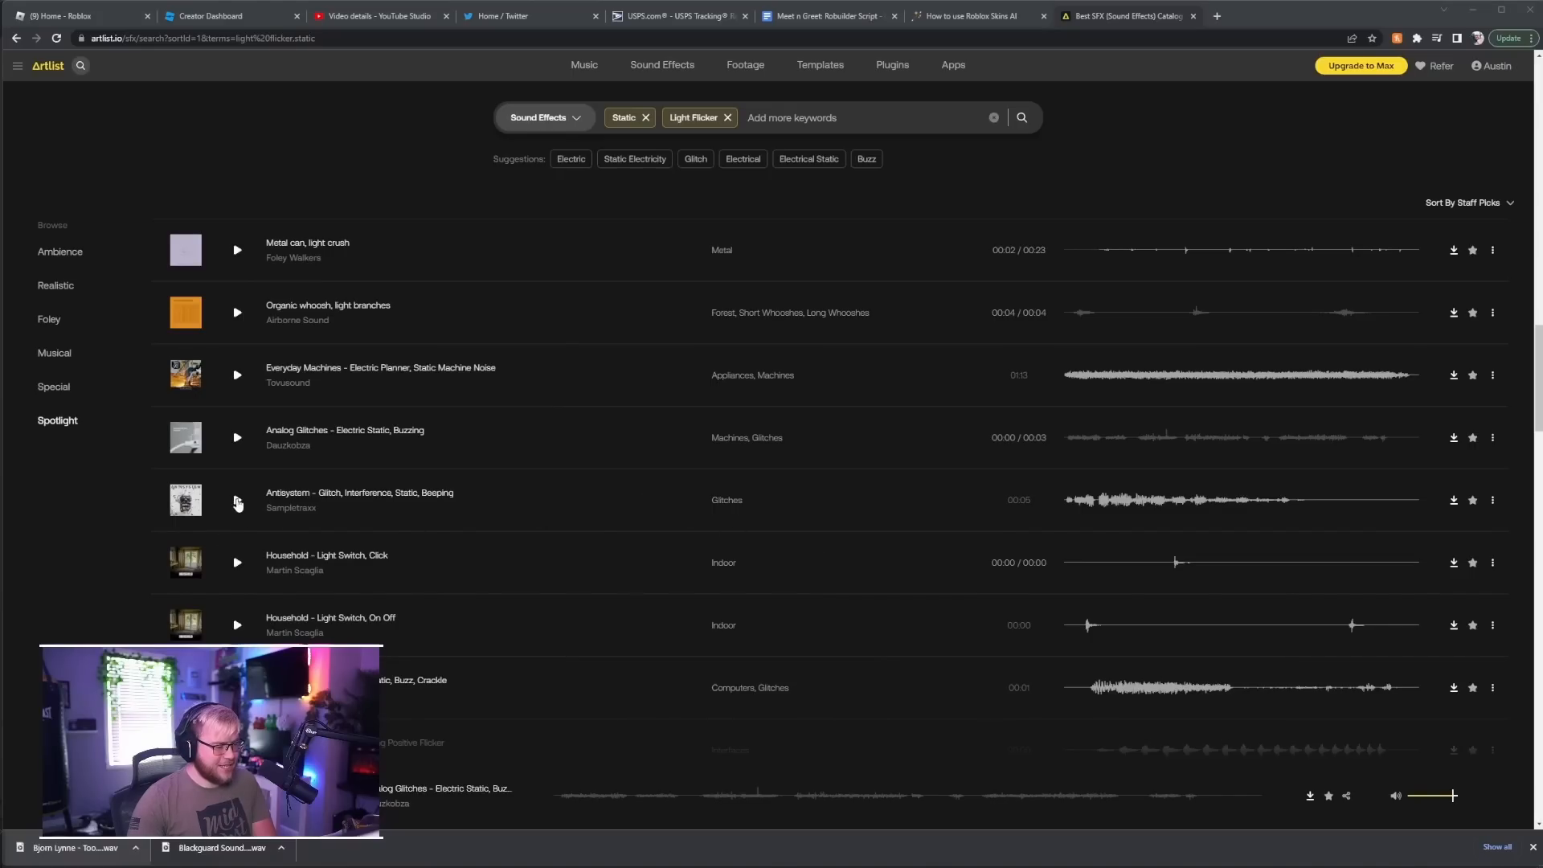
pyautogui.click(237, 500)
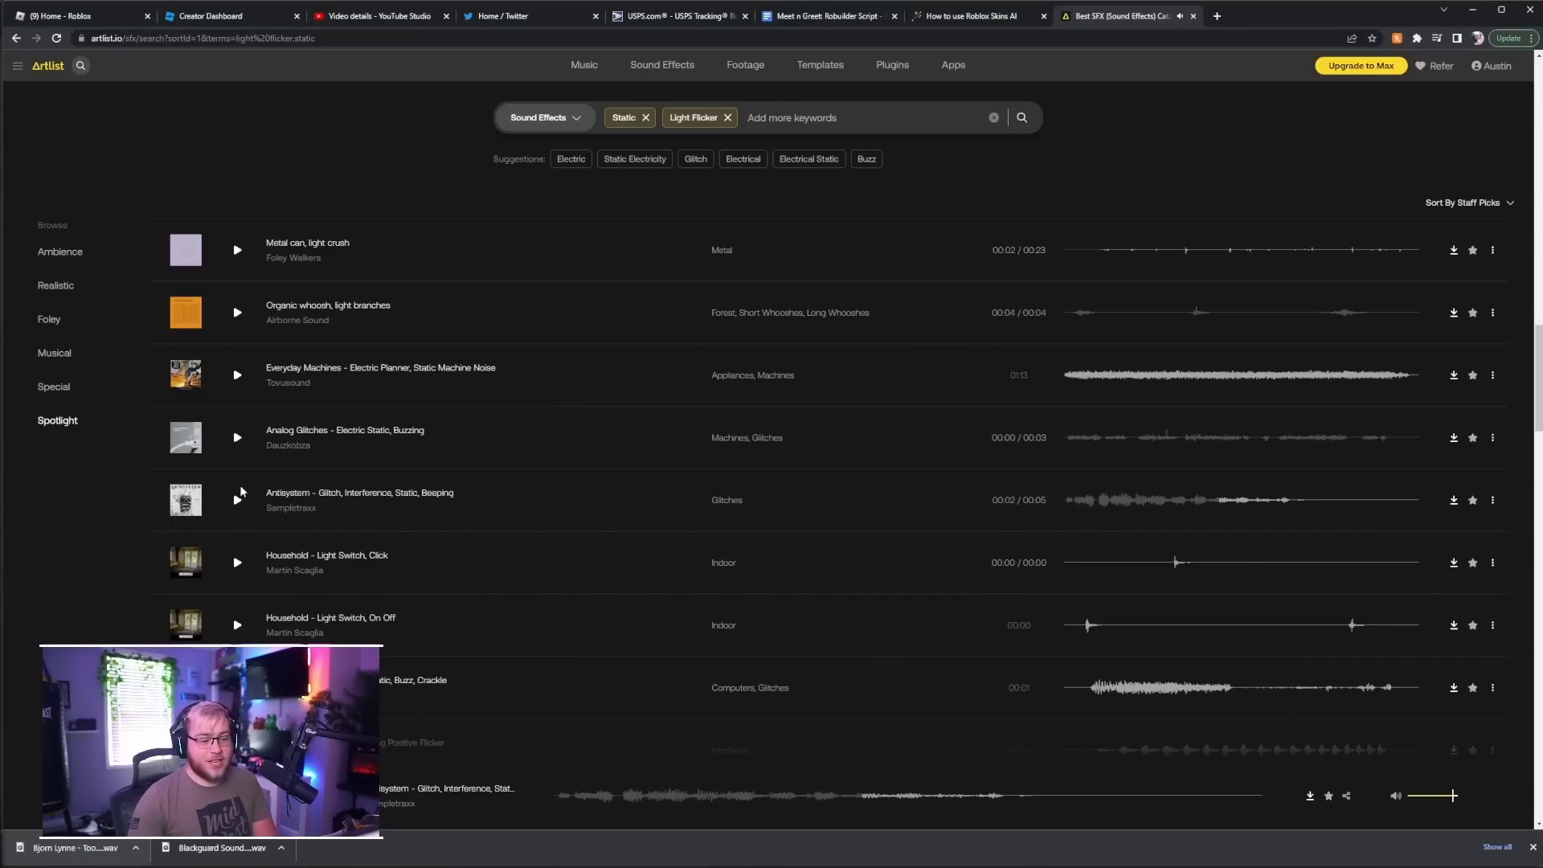
pyautogui.click(237, 437)
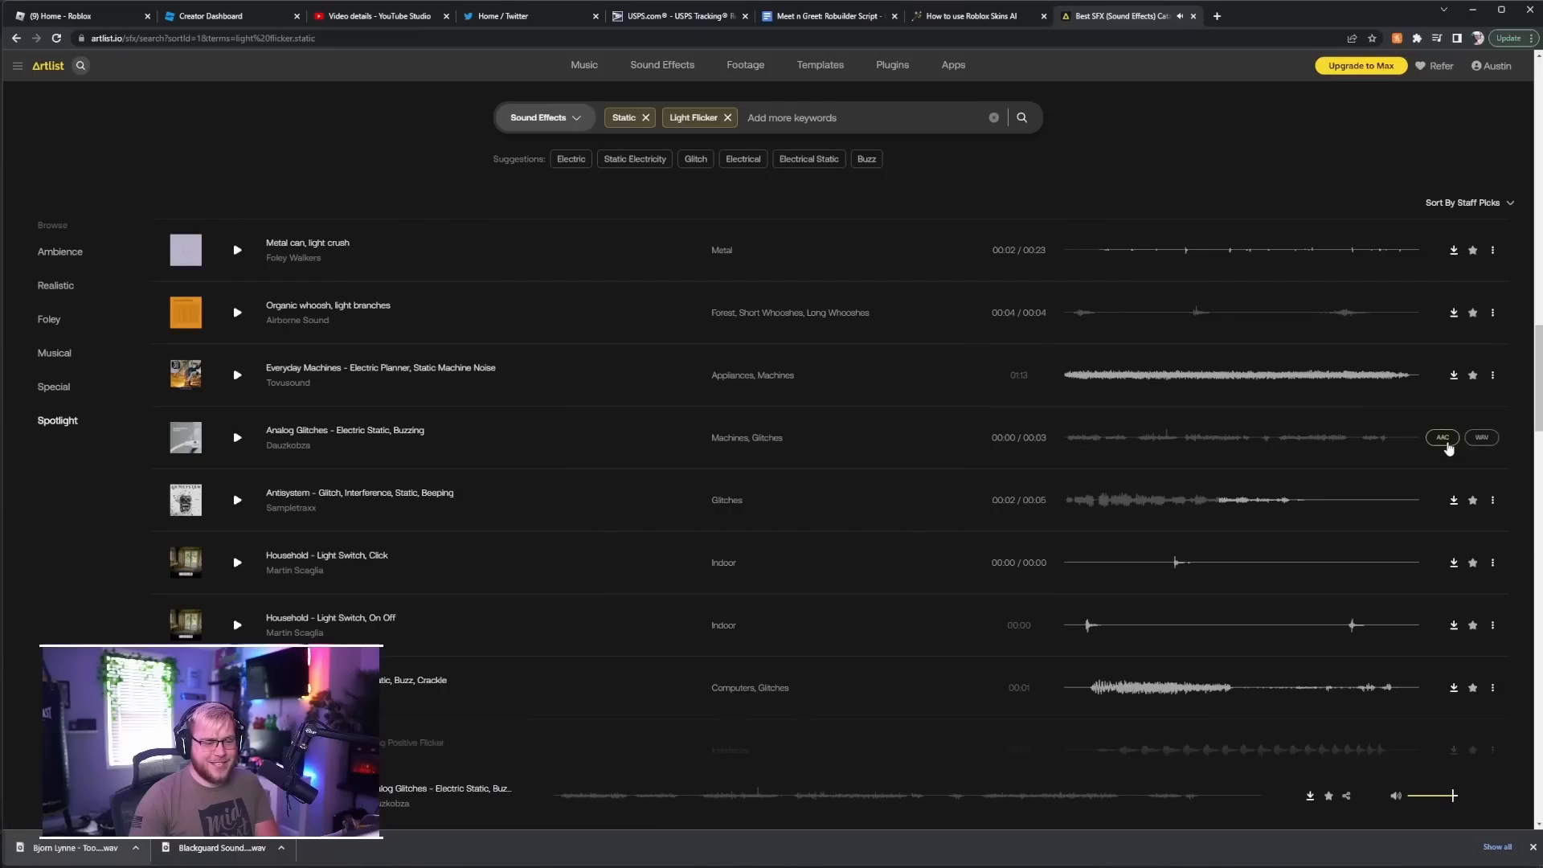
pyautogui.click(1454, 437)
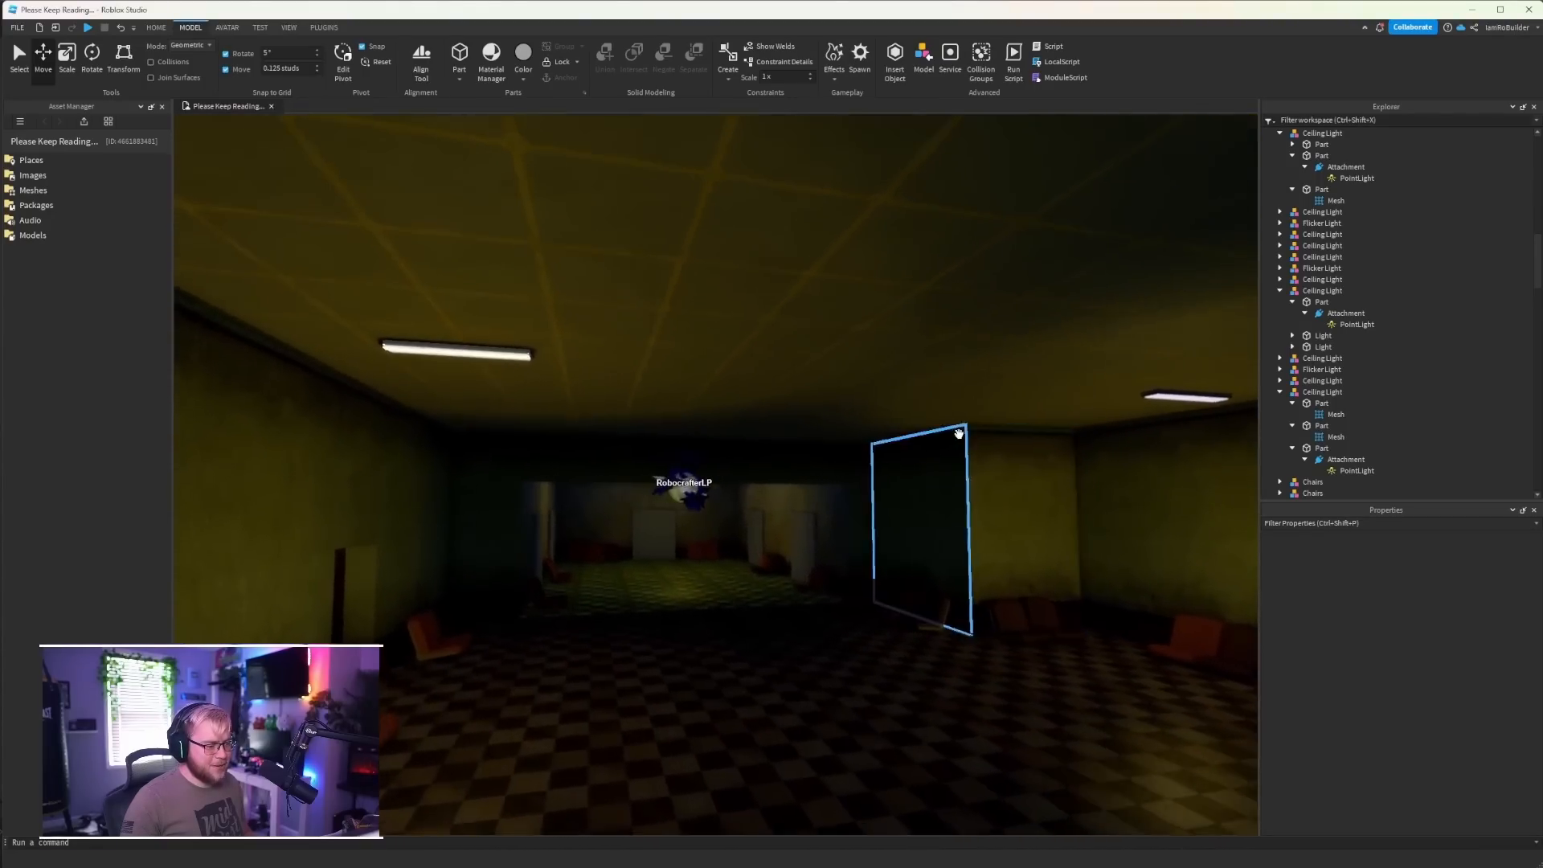
# Switch to Roblox Studio and open the Terrain Editor in front of the side room with the checkered floor
pyautogui.moveTo(959, 434); pyautogui.dragTo(973, 442, button='right')
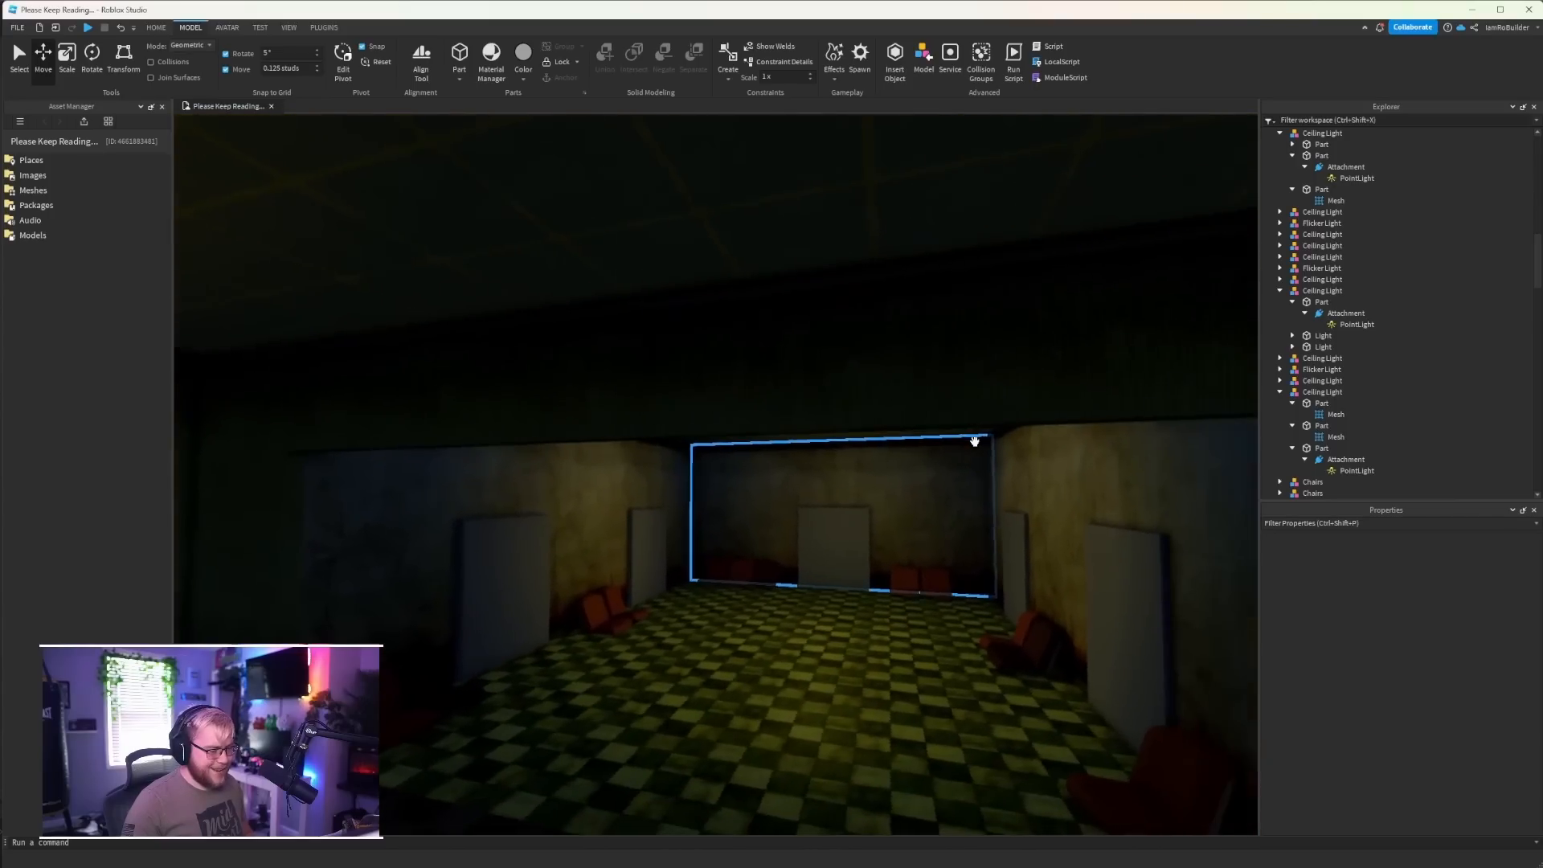
pyautogui.press('d')
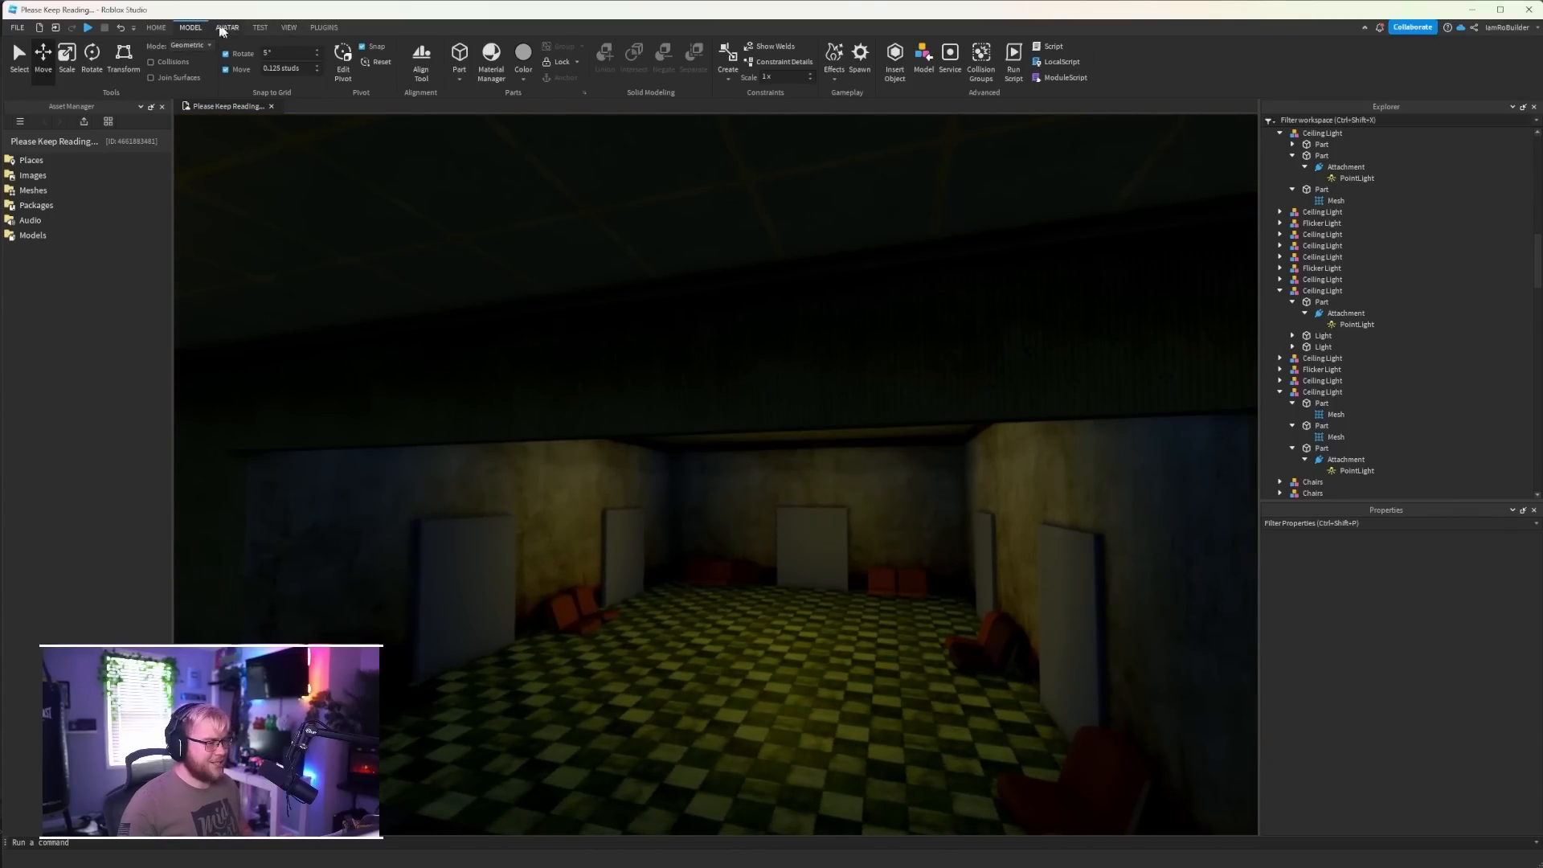
pyautogui.click(156, 27)
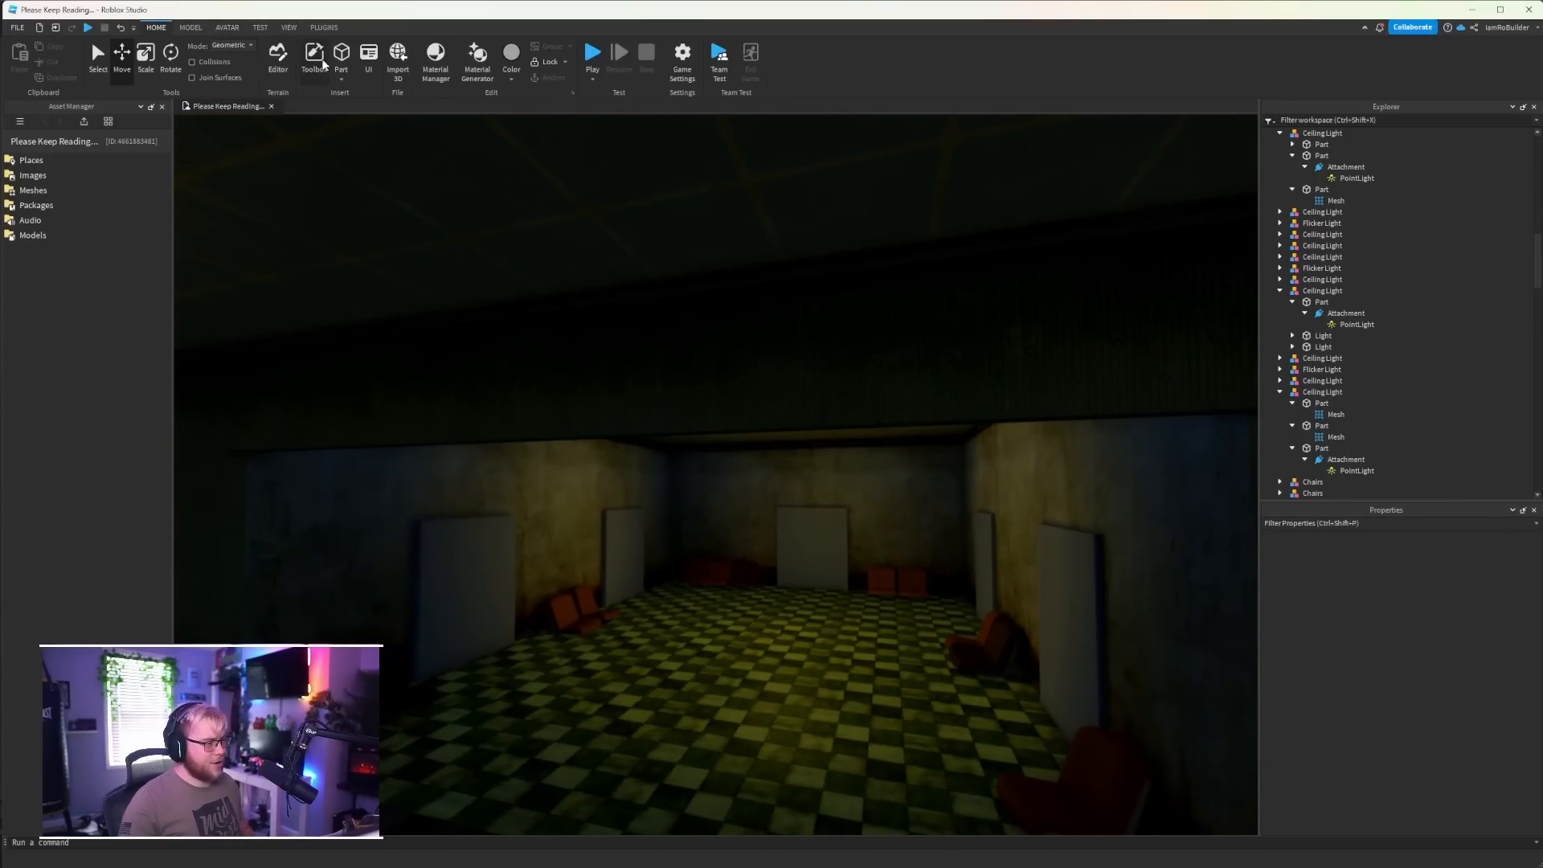
pyautogui.click(281, 56)
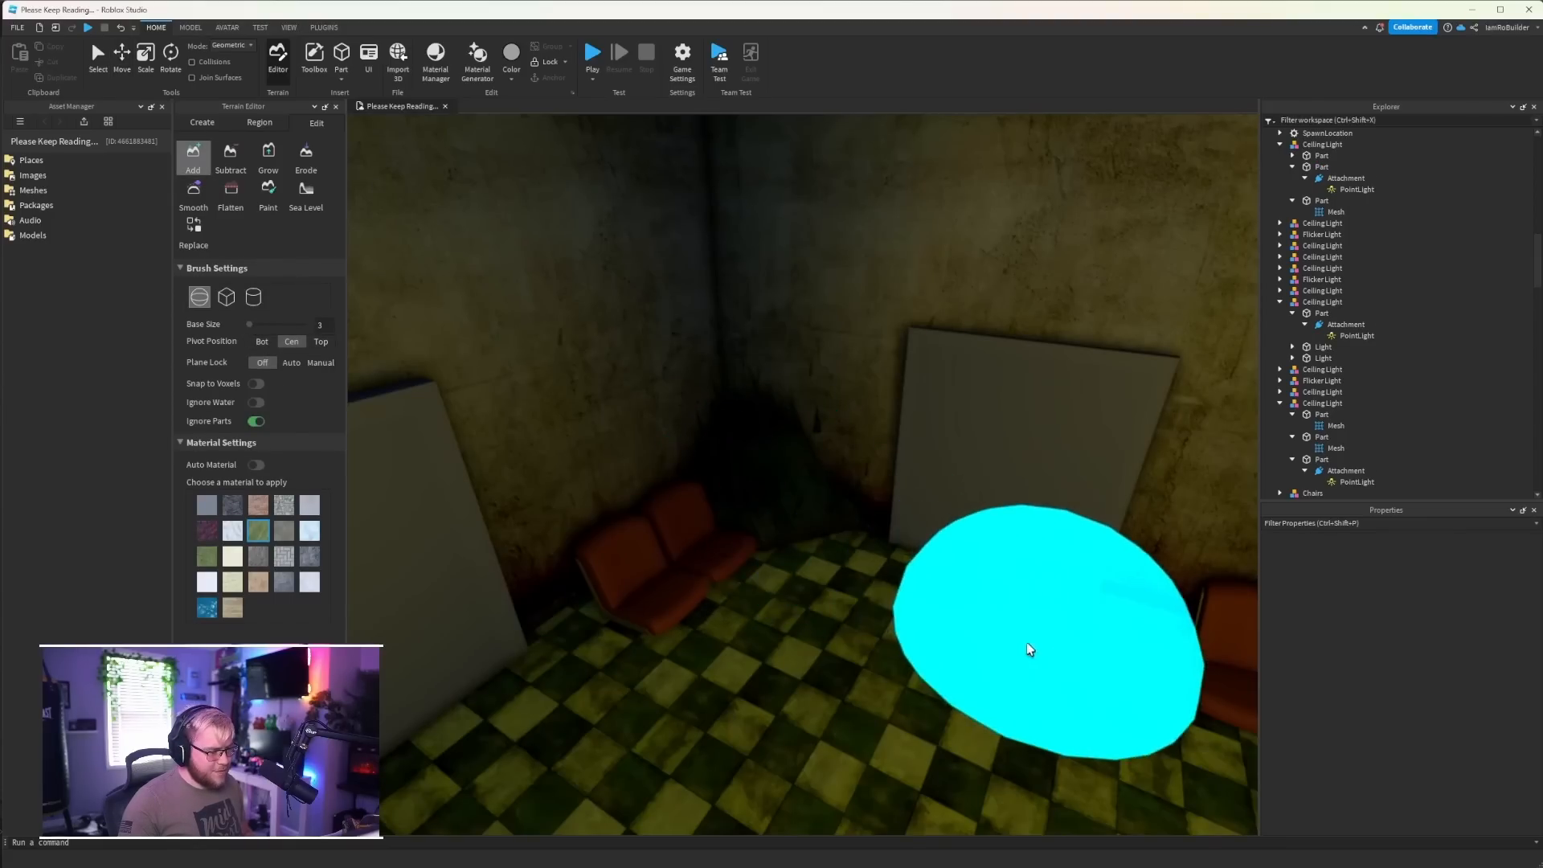
pyautogui.moveTo(962, 603); pyautogui.dragTo(964, 609, button='right')
pyautogui.click(730, 523)
pyautogui.moveTo(730, 523); pyautogui.dragTo(797, 523, button='right')
pyautogui.hotkey('ctrl', 'z')
# Add clumps of grass terrain in the dark corners and beside the chairs along the walls of the checkered hall
pyautogui.moveTo(710, 495); pyautogui.dragTo(764, 507, button='right')
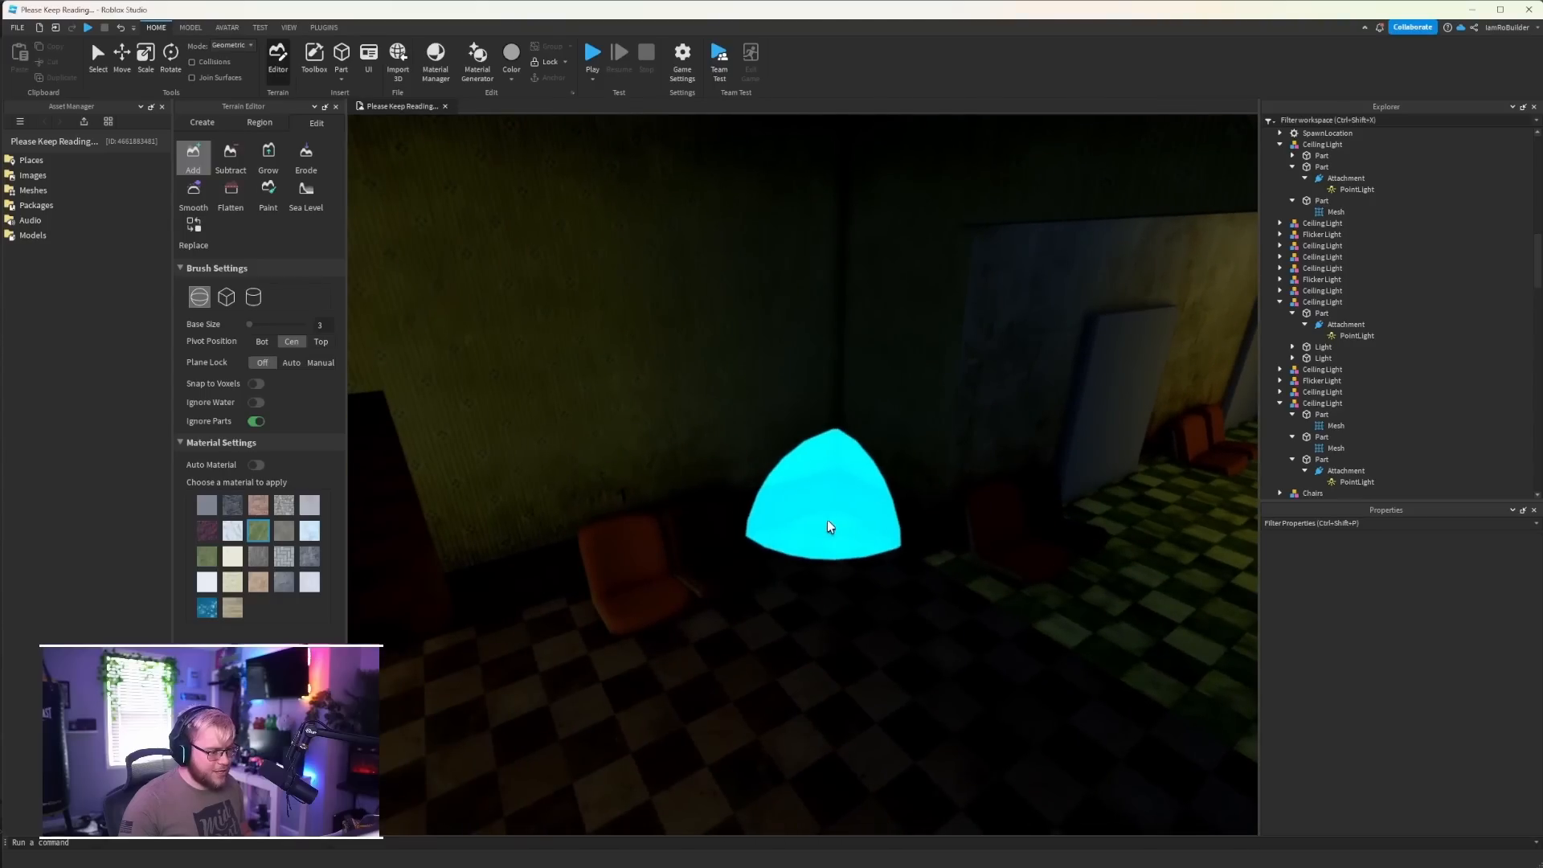
pyautogui.moveTo(911, 551); pyautogui.dragTo(912, 551, button='right')
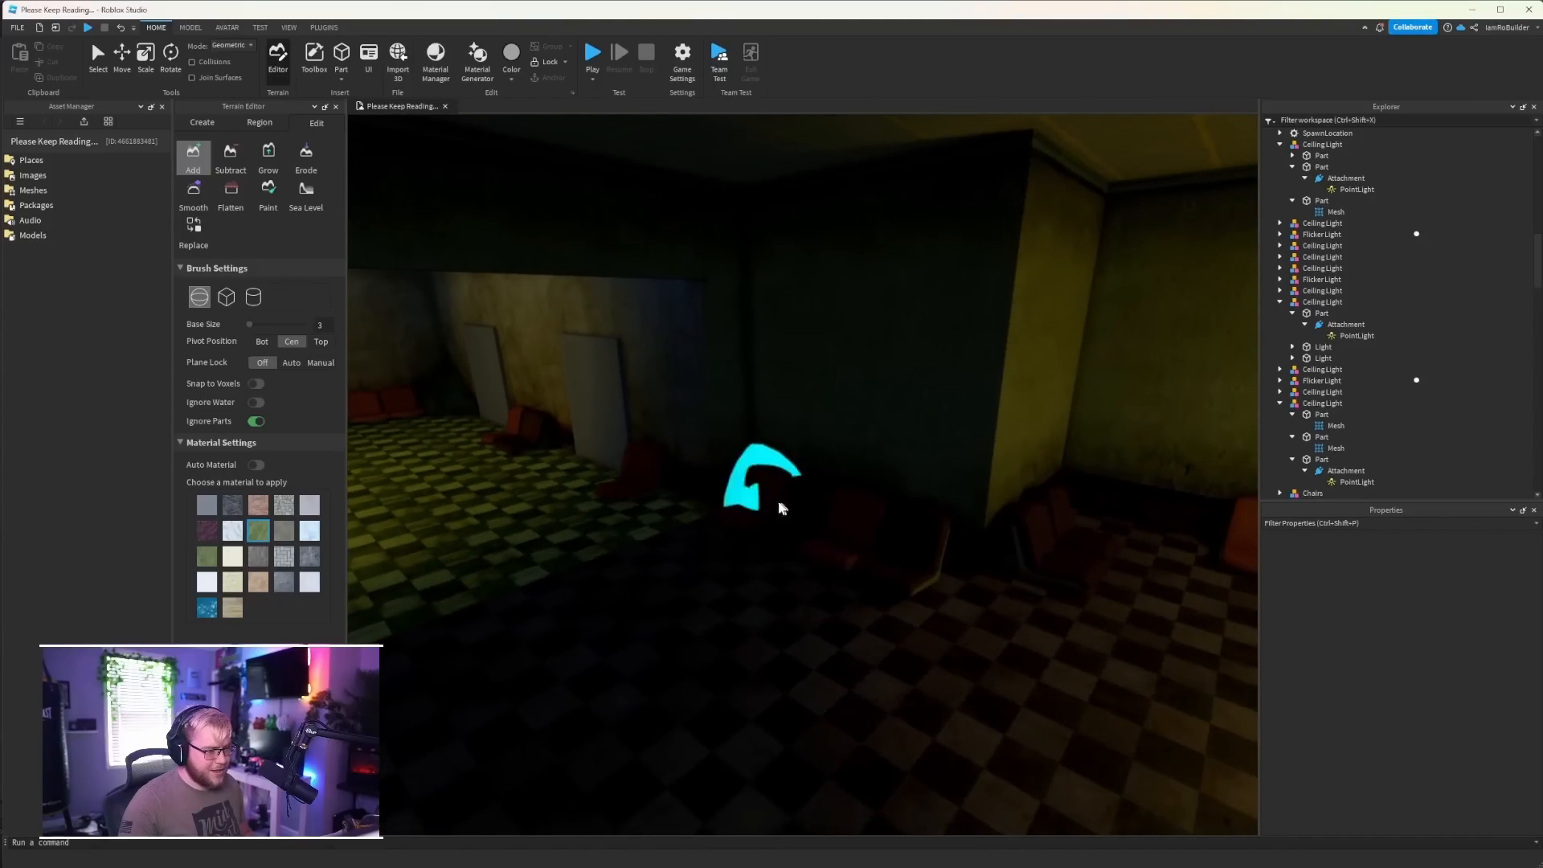
pyautogui.moveTo(778, 507); pyautogui.dragTo(798, 509, button='right')
pyautogui.moveTo(839, 561); pyautogui.dragTo(838, 558, button='right')
pyautogui.moveTo(523, 578); pyautogui.dragTo(523, 579, button='right')
pyautogui.moveTo(630, 613); pyautogui.dragTo(630, 613, button='right')
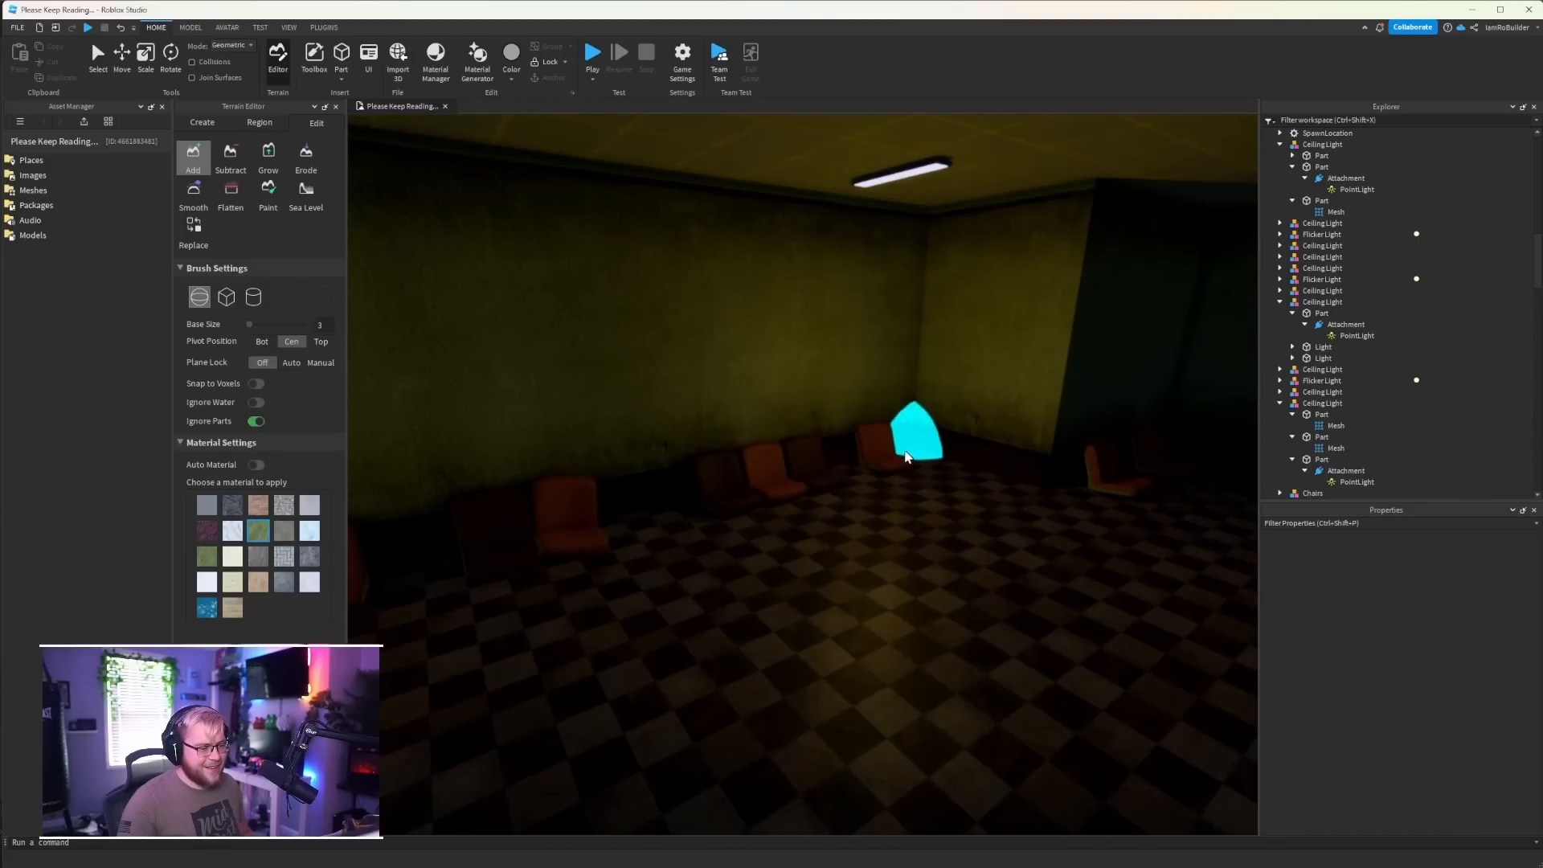
pyautogui.moveTo(913, 477); pyautogui.dragTo(901, 460, button='right')
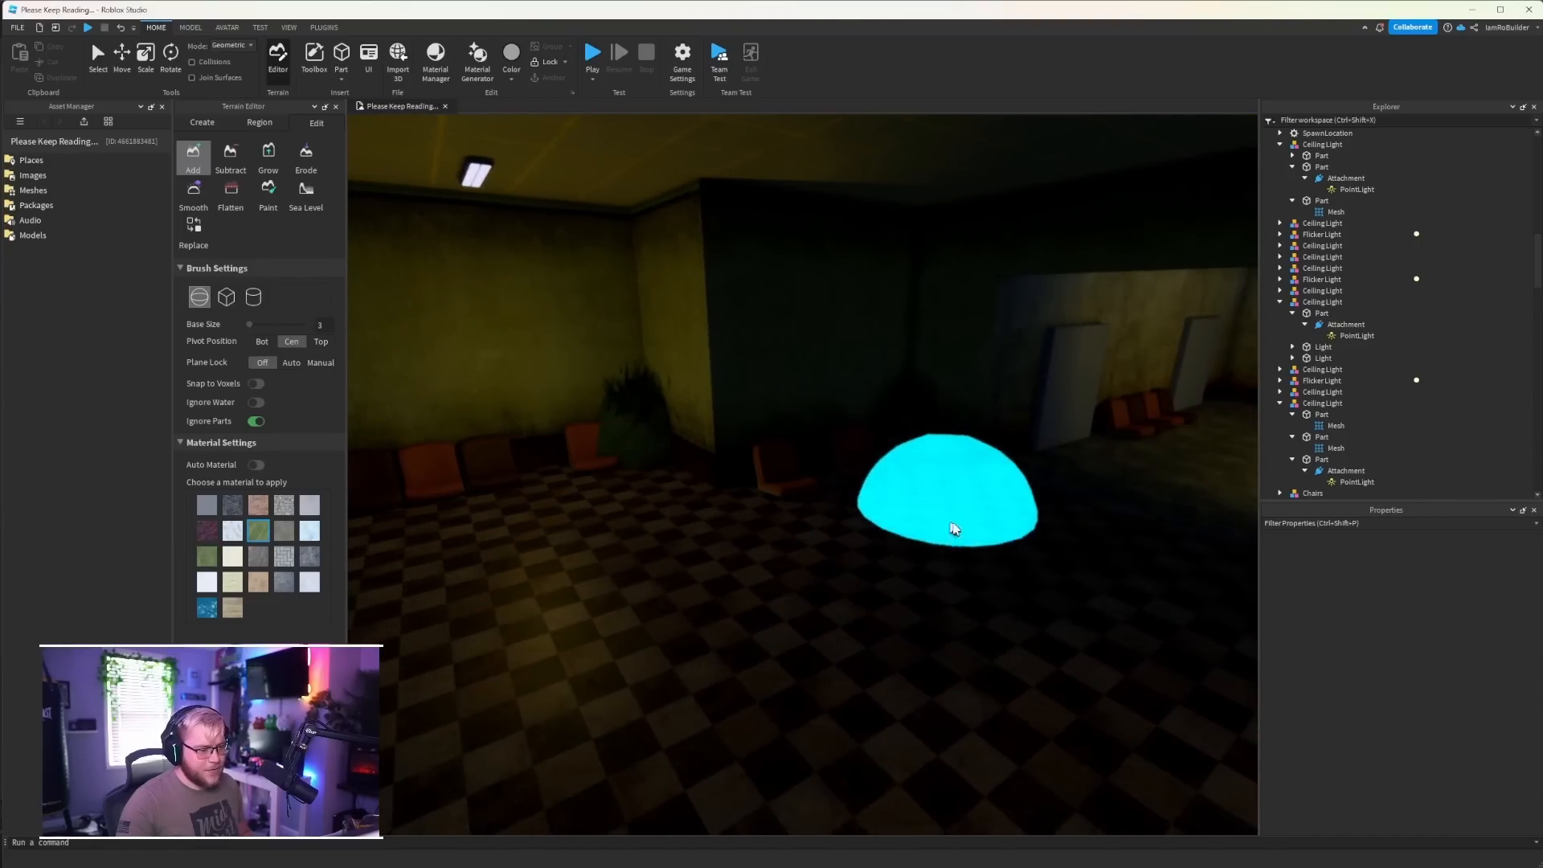
pyautogui.moveTo(956, 527); pyautogui.dragTo(947, 524, button='right')
pyautogui.click(920, 512)
pyautogui.moveTo(1100, 519); pyautogui.dragTo(1061, 489, button='right')
pyautogui.click(625, 514)
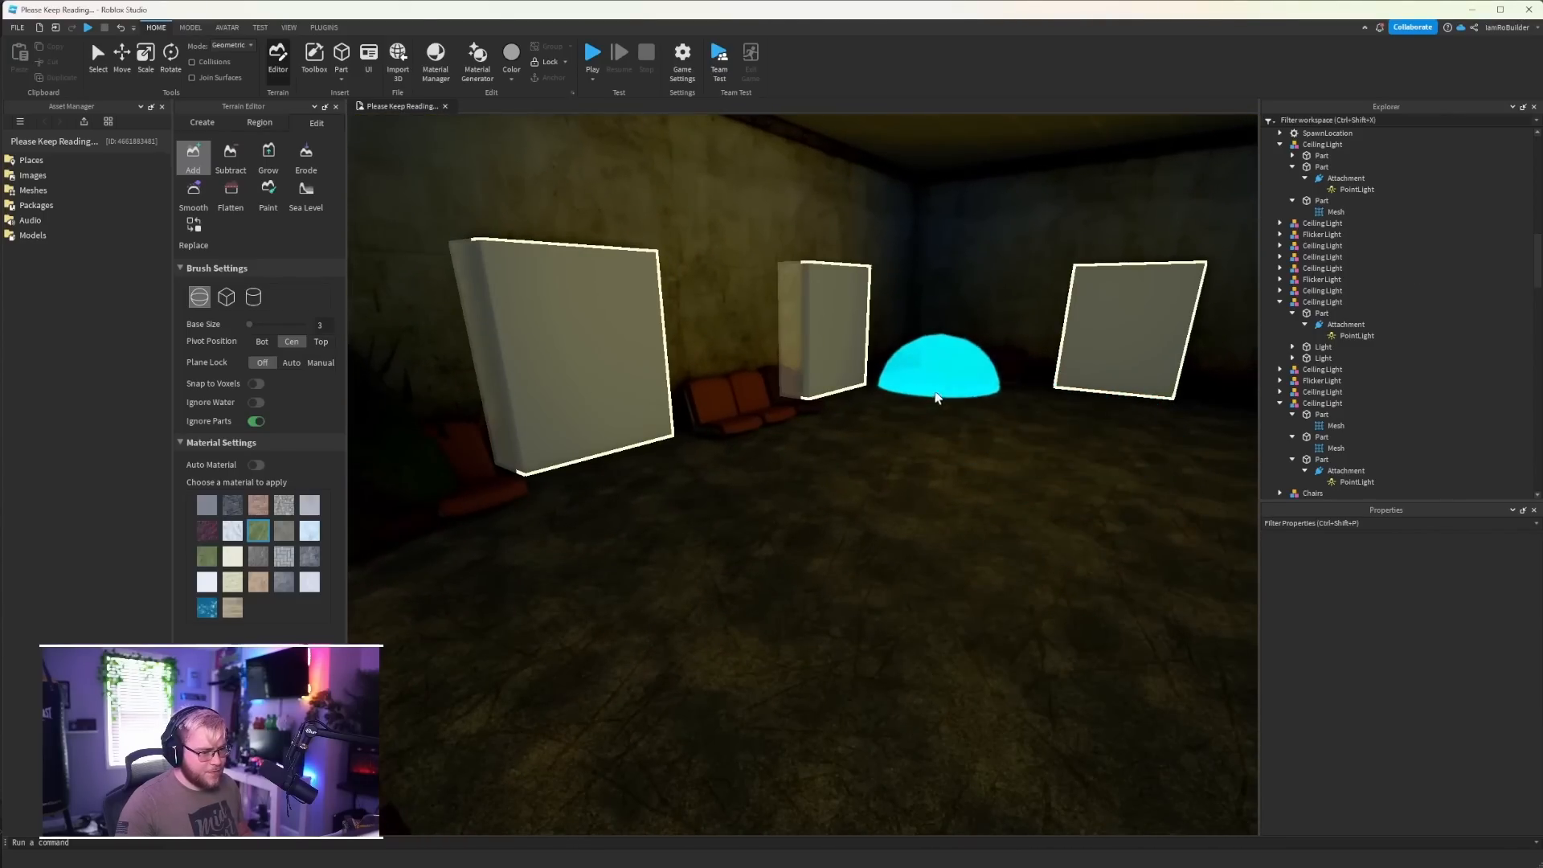
# Add grass terrain along the walls of the side room with the cracked floor and blank panels
pyautogui.moveTo(1067, 412); pyautogui.dragTo(1068, 412, button='right')
pyautogui.moveTo(1002, 492); pyautogui.dragTo(1002, 494, button='right')
pyautogui.moveTo(996, 540)
pyautogui.mouseDown(button='right')
pyautogui.moveTo(924, 546)
pyautogui.moveTo(864, 514)
pyautogui.mouseUp(button='right')
pyautogui.press('w')
pyautogui.click(666, 535)
pyautogui.press('w')
pyautogui.press('s')
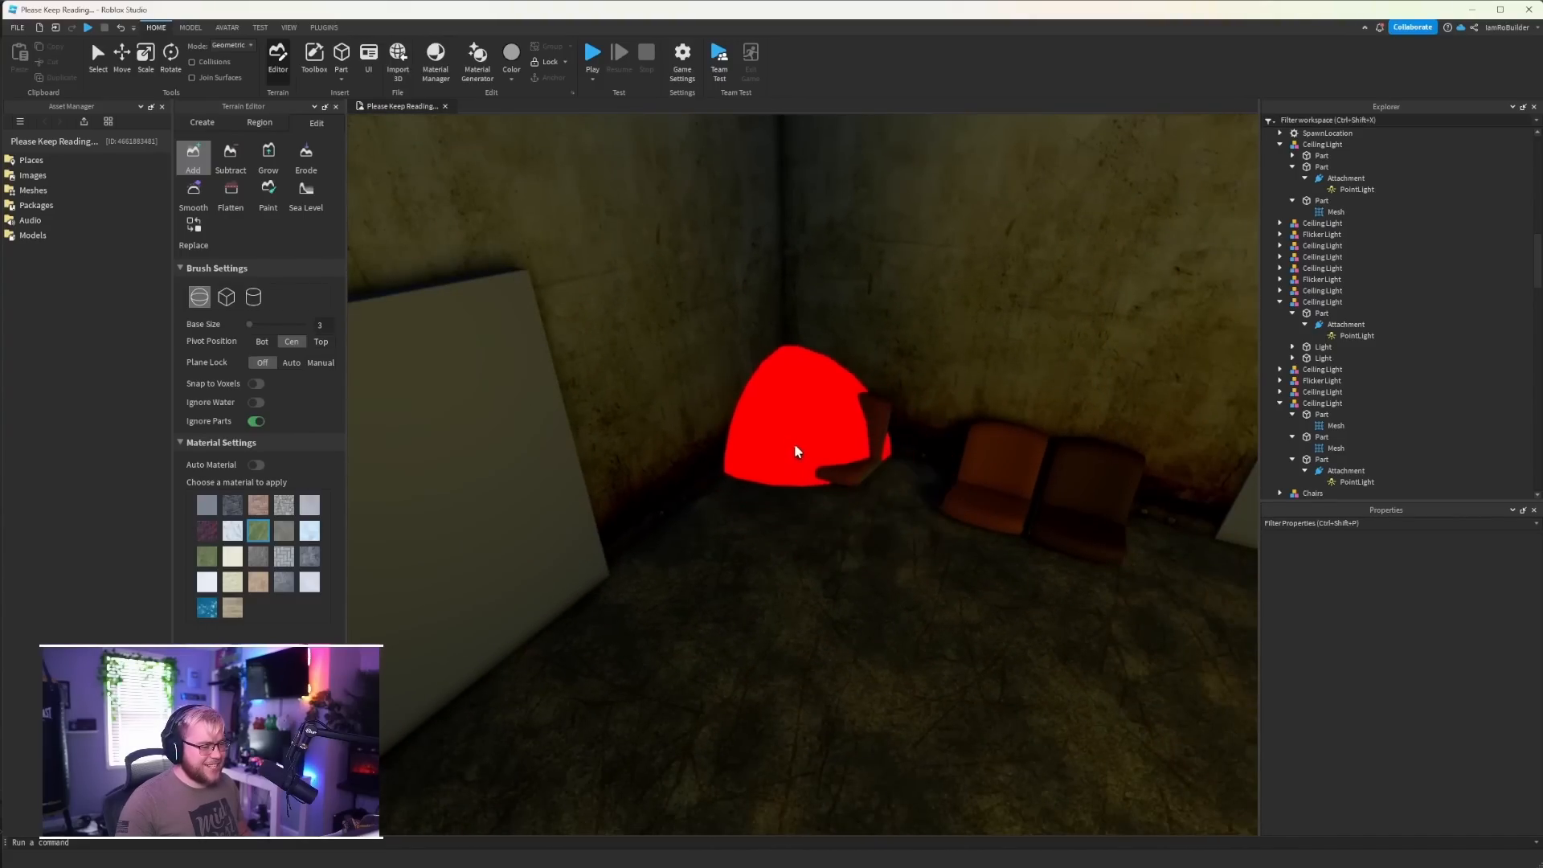
# Grow grass terrain in the corner beside the orange chairs and at the wall corner near the cracked-floor room's opening
pyautogui.click(795, 445)
pyautogui.press('d')
pyautogui.moveTo(955, 469); pyautogui.dragTo(885, 438, button='right')
pyautogui.click(686, 401)
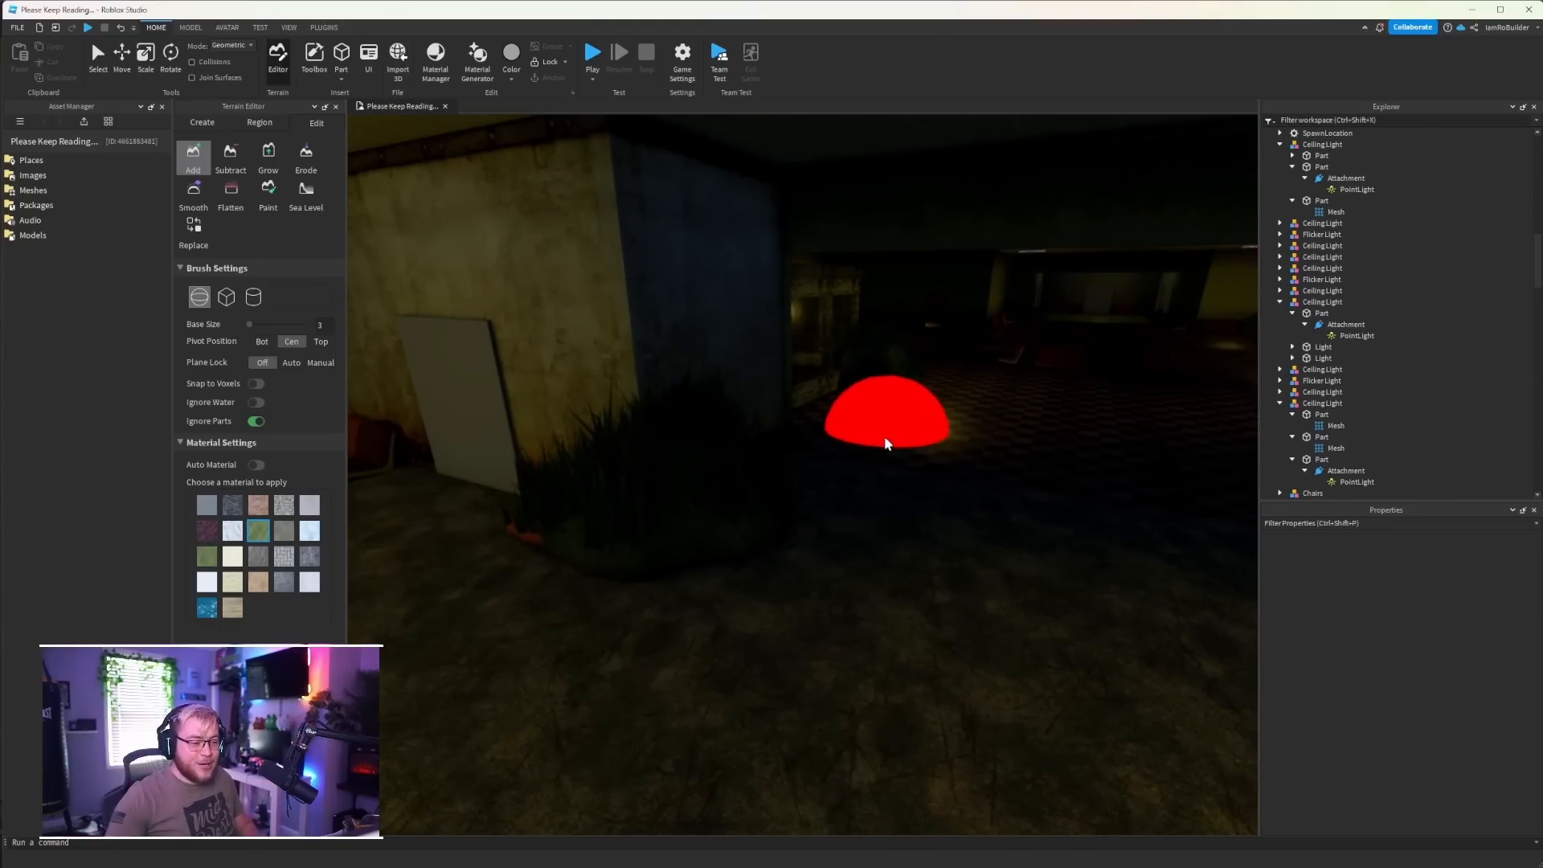
pyautogui.press('a')
pyautogui.moveTo(853, 490); pyautogui.dragTo(852, 488, button='right')
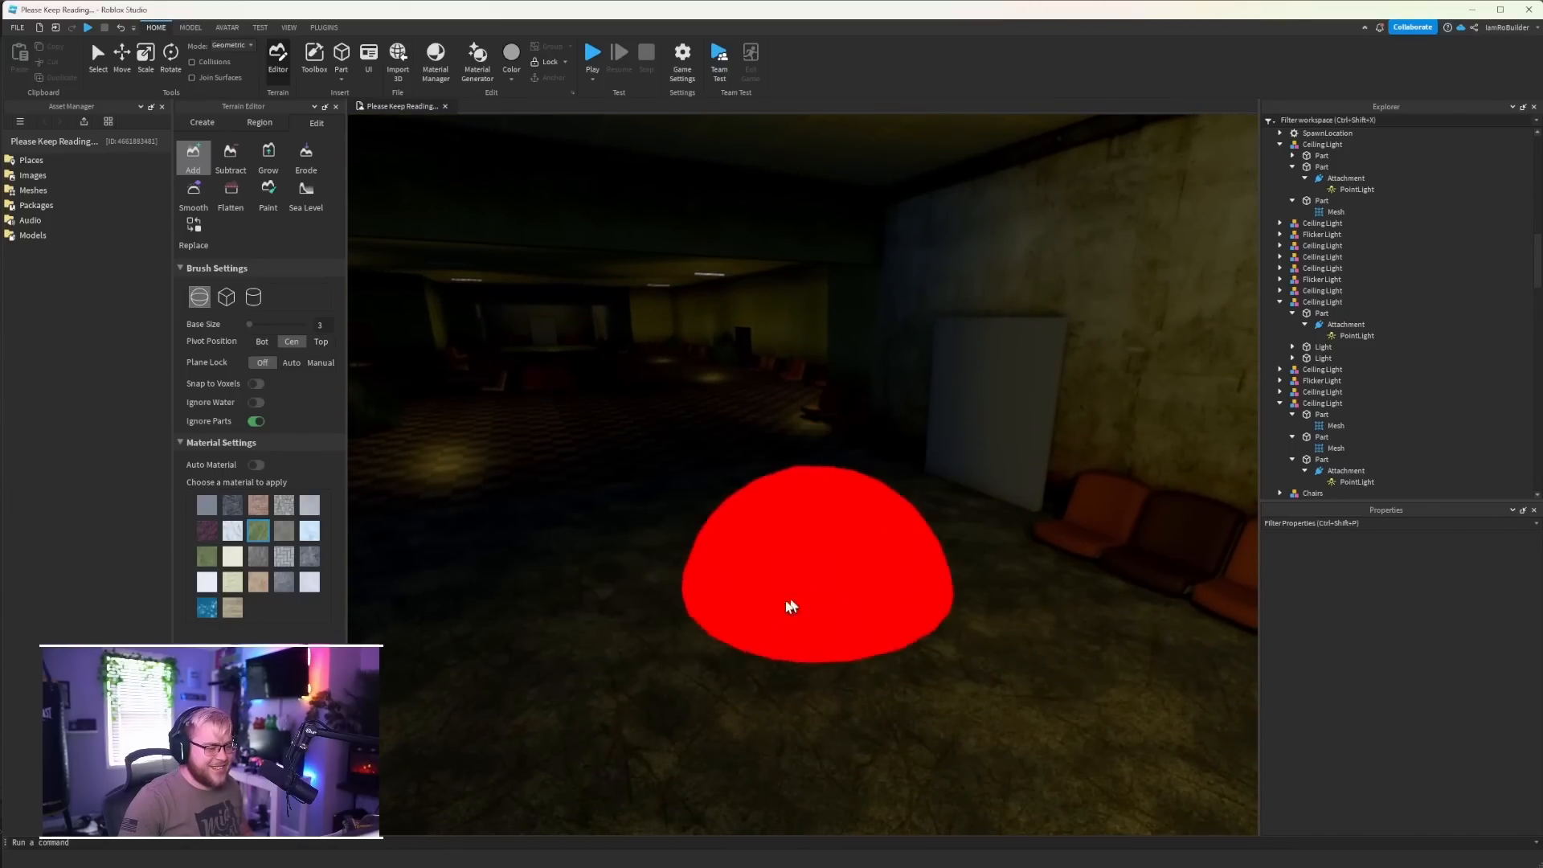
# Set the Add brush's base size to 1 and place a small terrain patch on the cracked floor near the rear chairs
pyautogui.moveTo(792, 601); pyautogui.dragTo(792, 601, button='right')
pyautogui.press('w')
pyautogui.moveTo(249, 323); pyautogui.dragTo(242, 324)
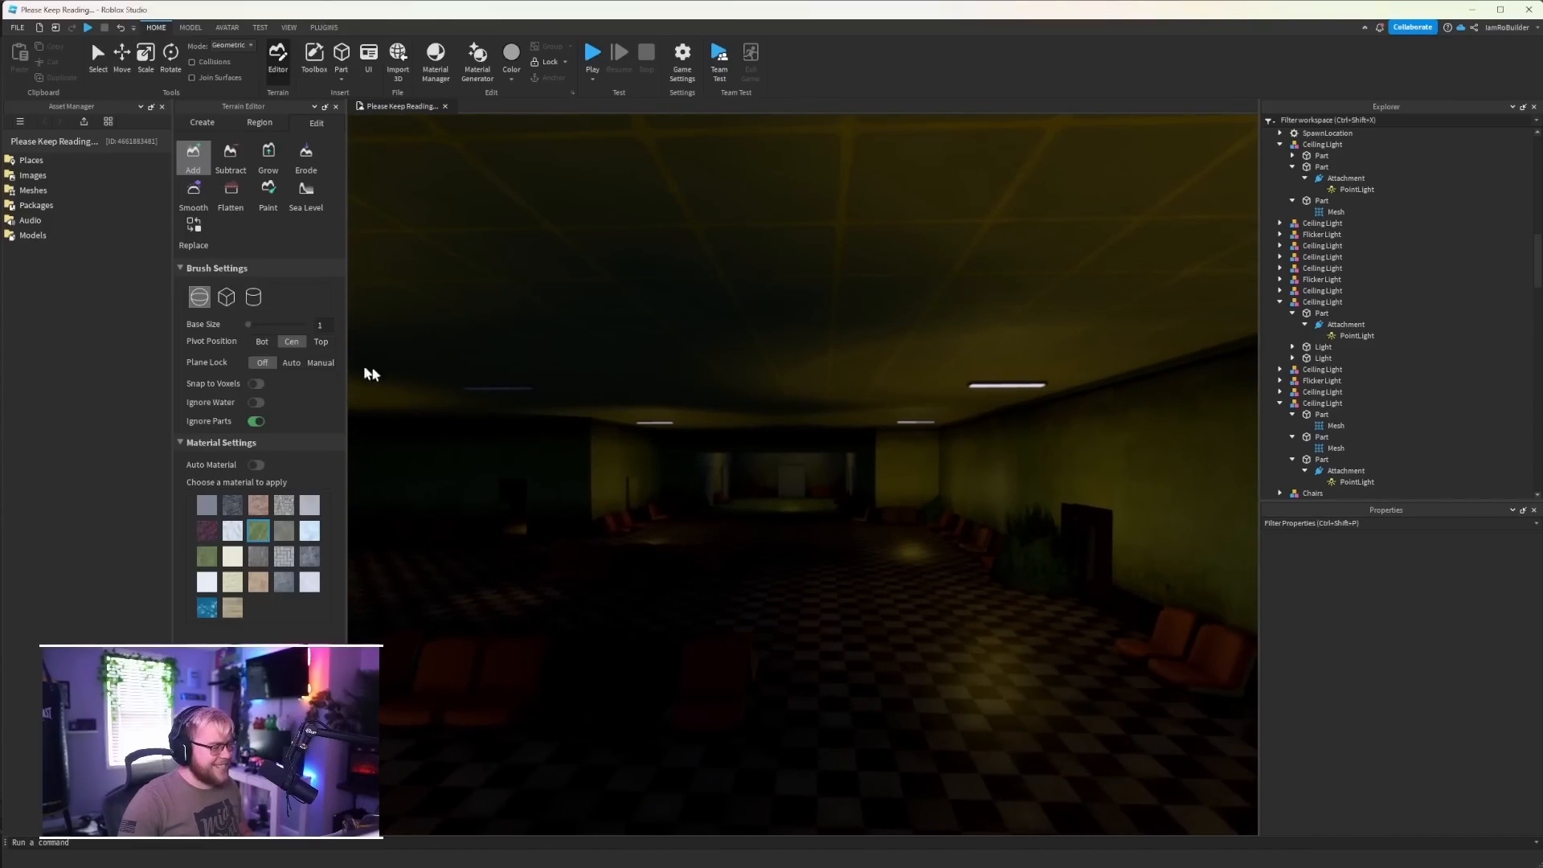
pyautogui.press('w')
pyautogui.moveTo(562, 390); pyautogui.dragTo(562, 390, button='right')
pyautogui.moveTo(774, 447); pyautogui.dragTo(754, 484, button='right')
pyautogui.moveTo(821, 429); pyautogui.dragTo(821, 430, button='right')
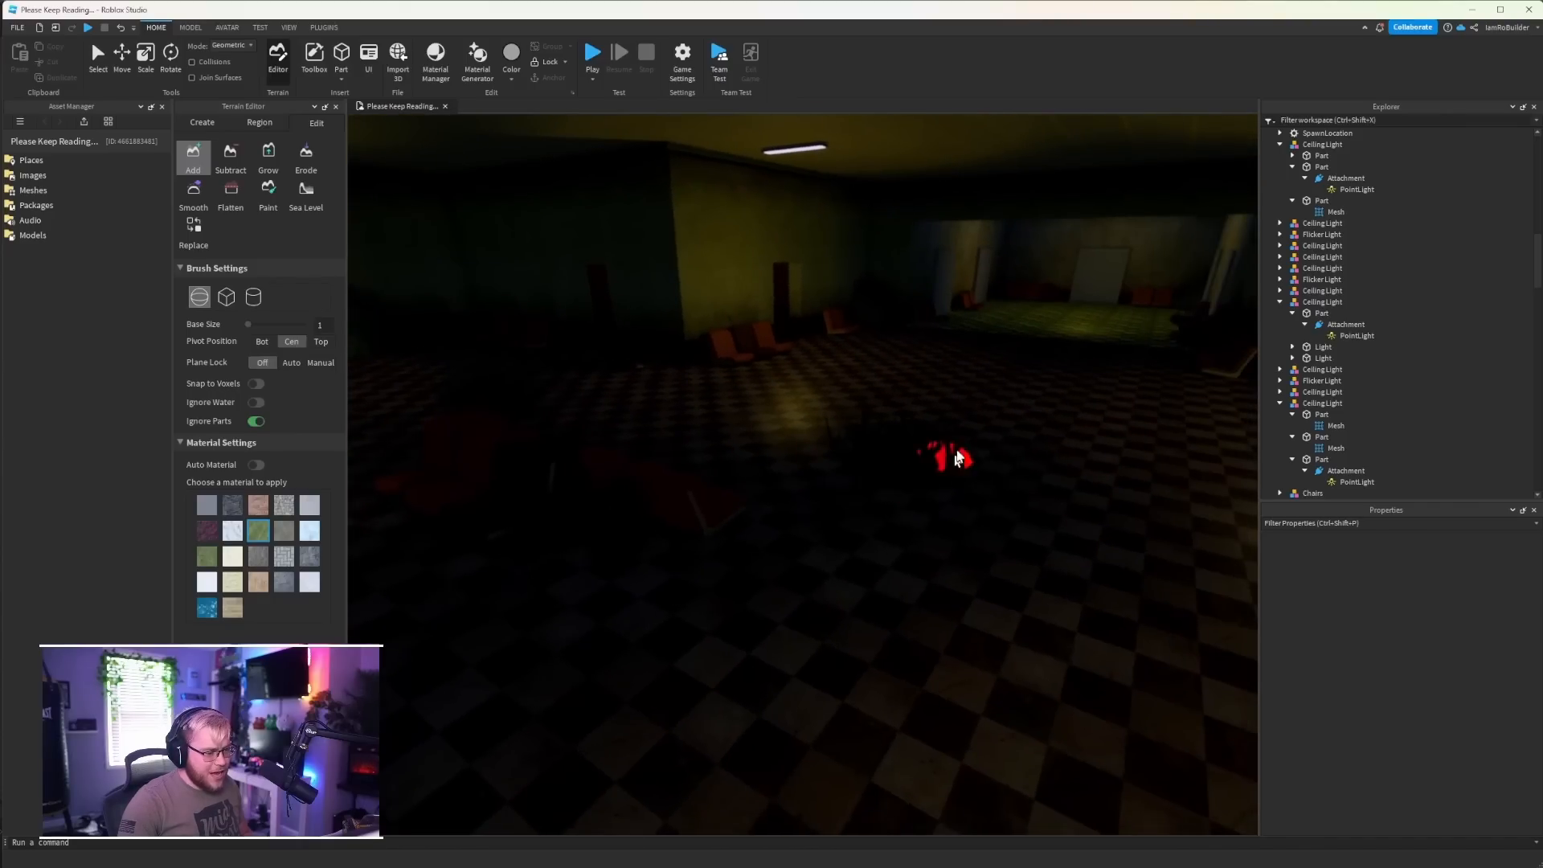
pyautogui.moveTo(1025, 454); pyautogui.dragTo(1052, 455, button='right')
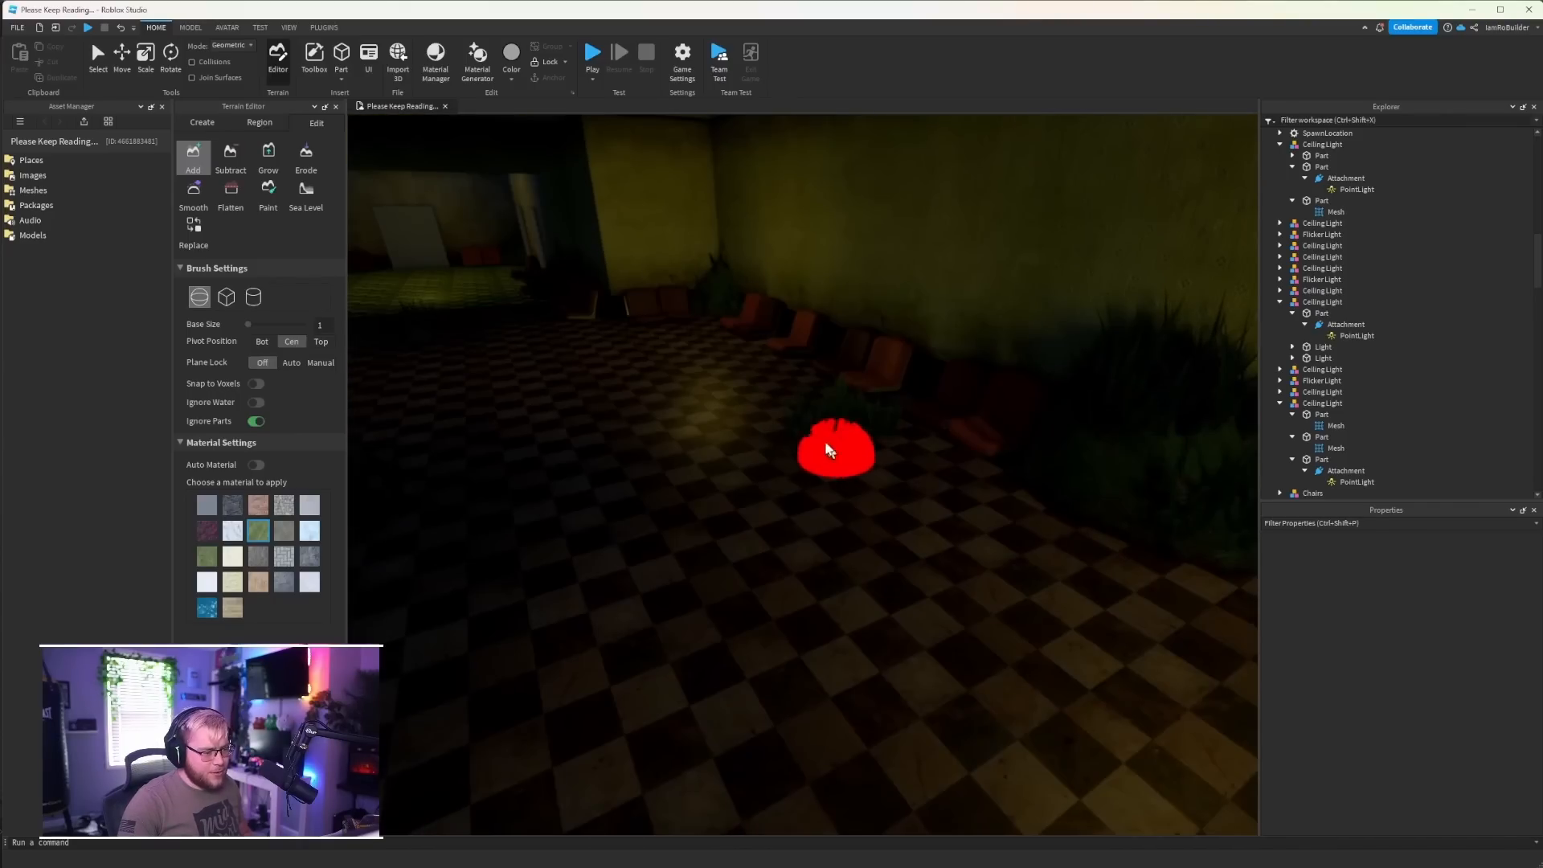
pyautogui.moveTo(826, 443); pyautogui.dragTo(784, 413, button='right')
pyautogui.press('w')
pyautogui.press('w')
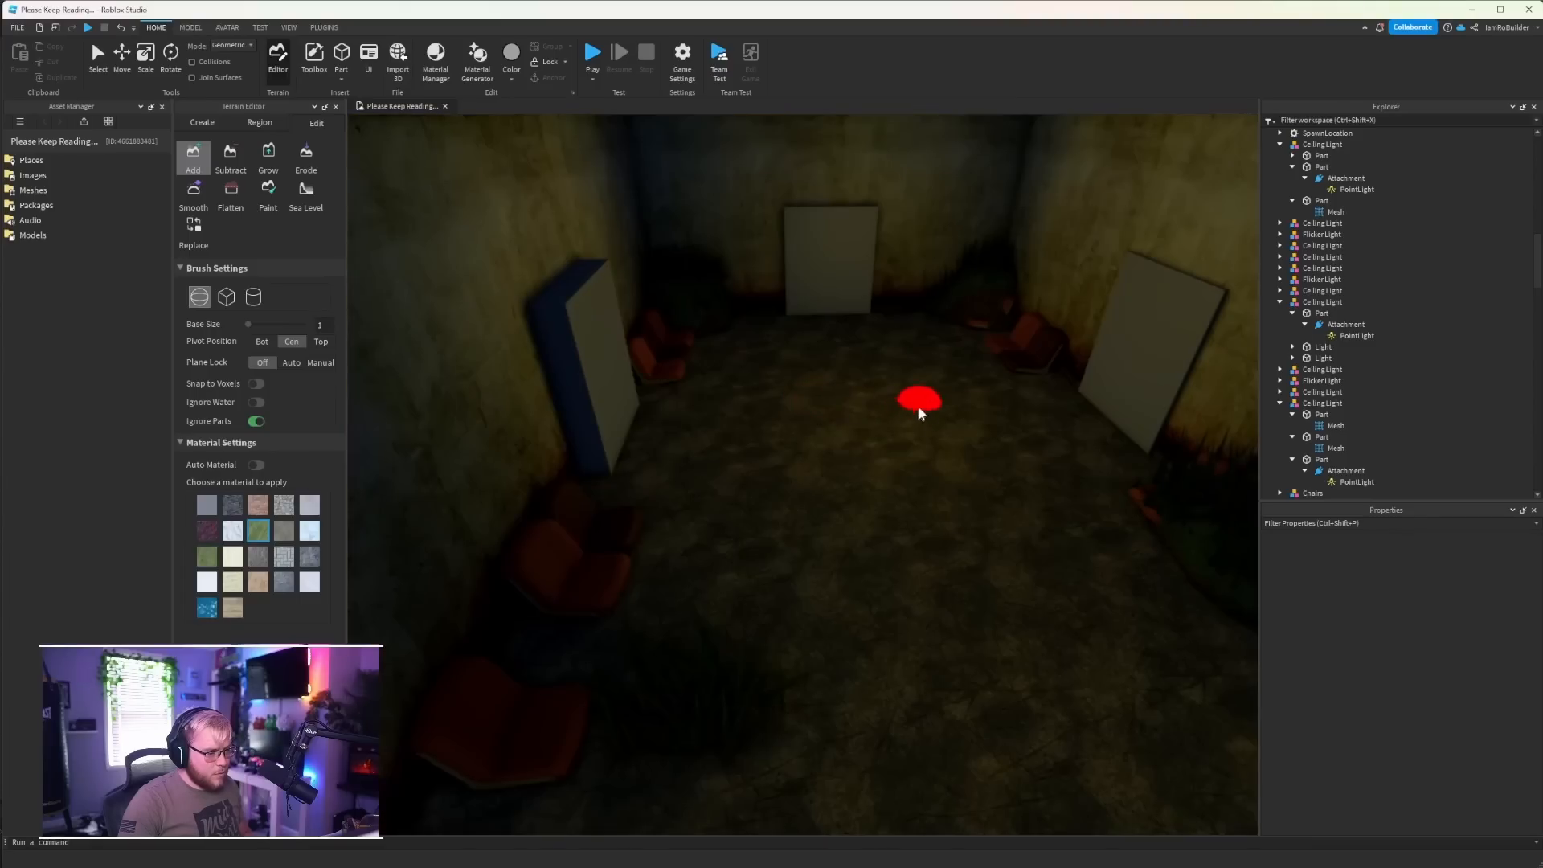
# Try the Flatten tool in its first flatten mode around the cracked-floor room and the adjoining checkered floor
pyautogui.click(232, 197)
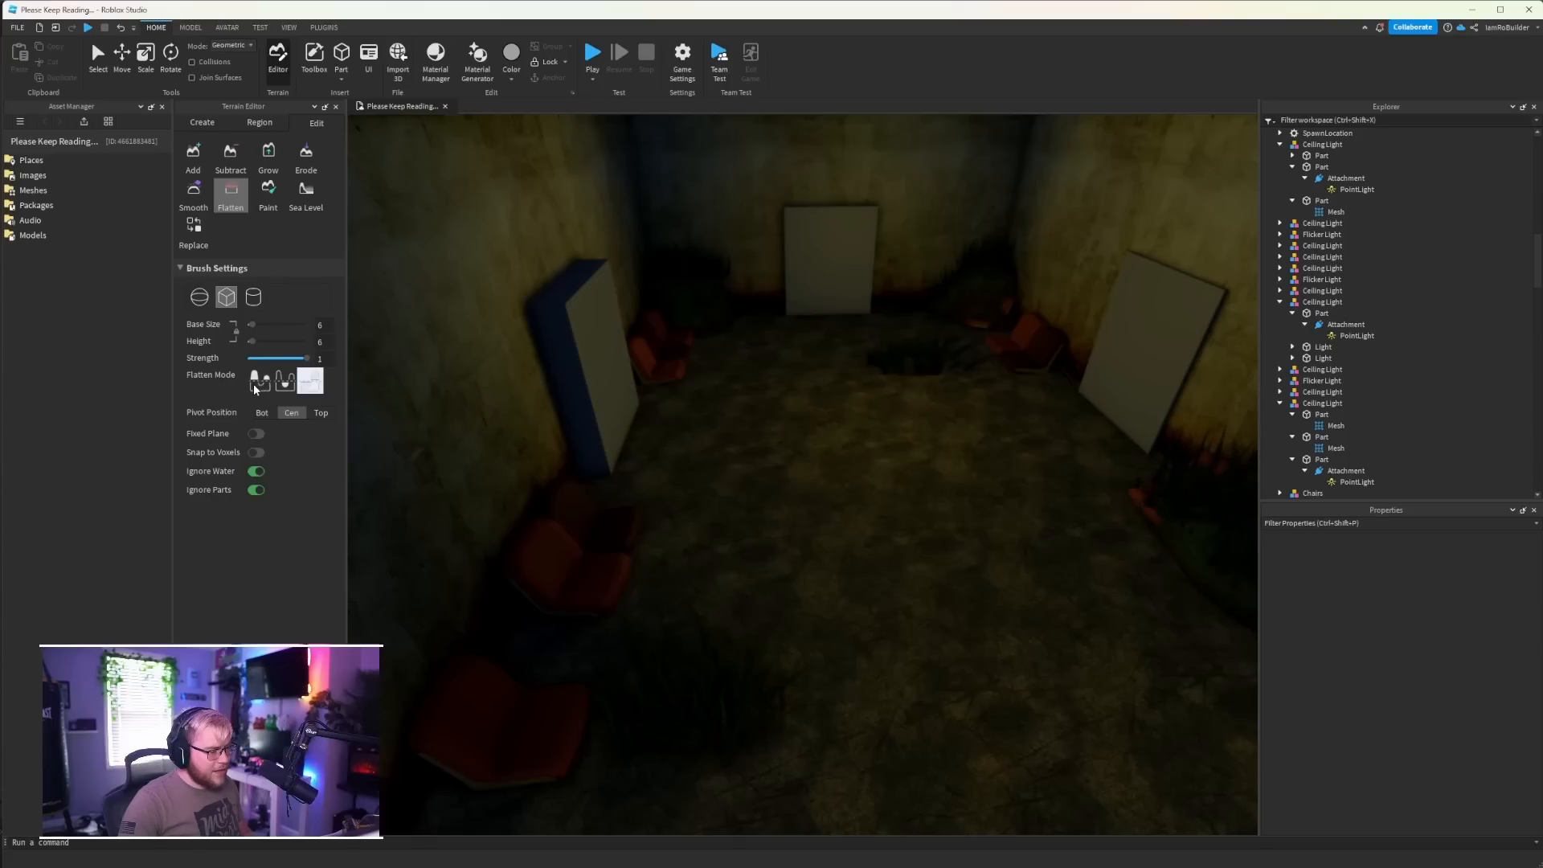
pyautogui.click(258, 383)
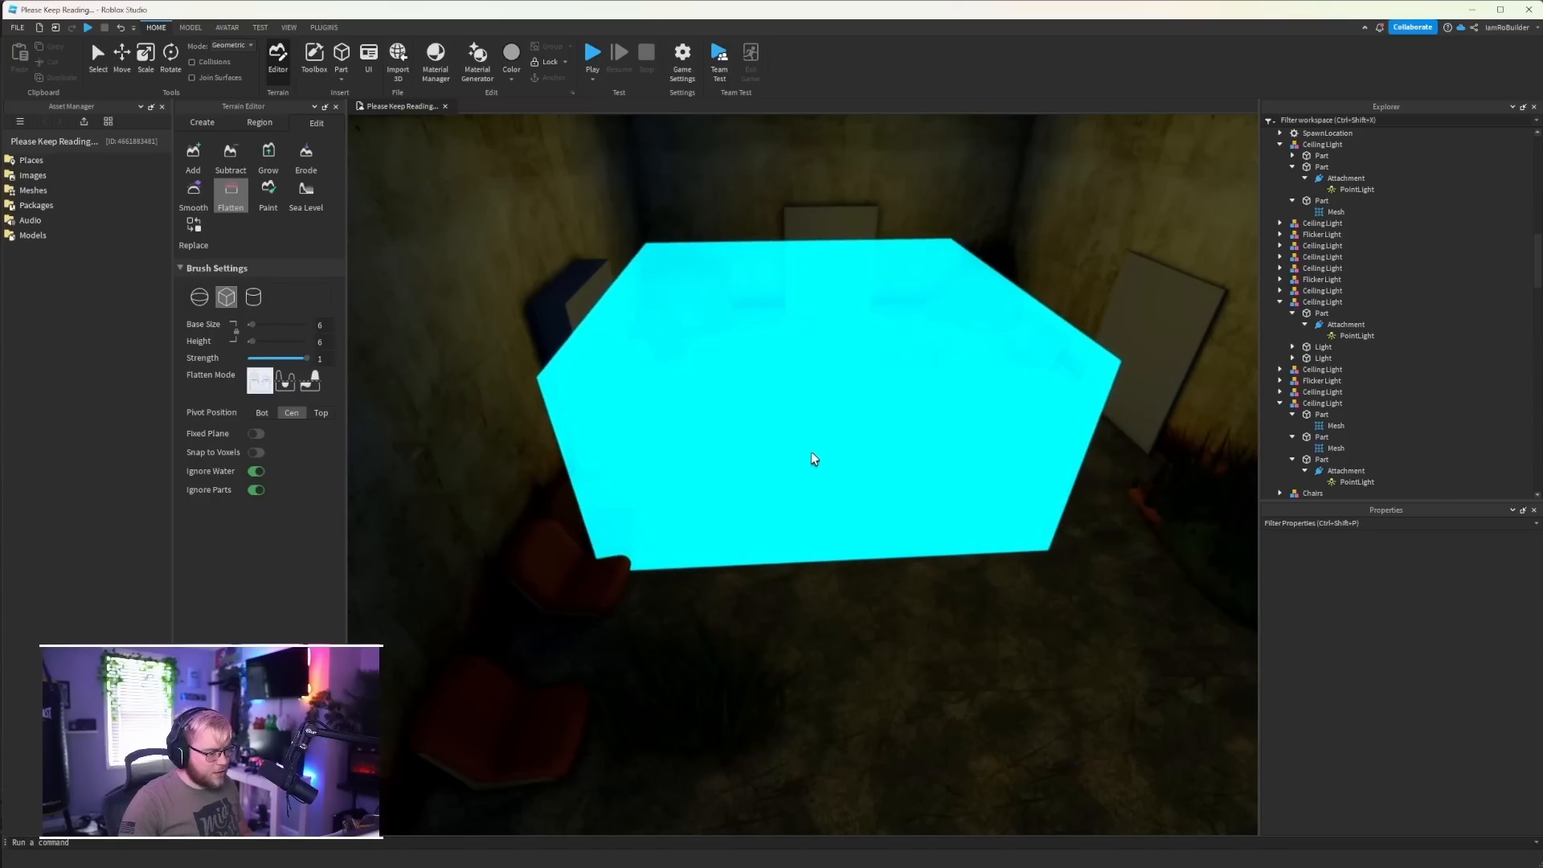
pyautogui.moveTo(874, 692); pyautogui.dragTo(913, 534, button='right')
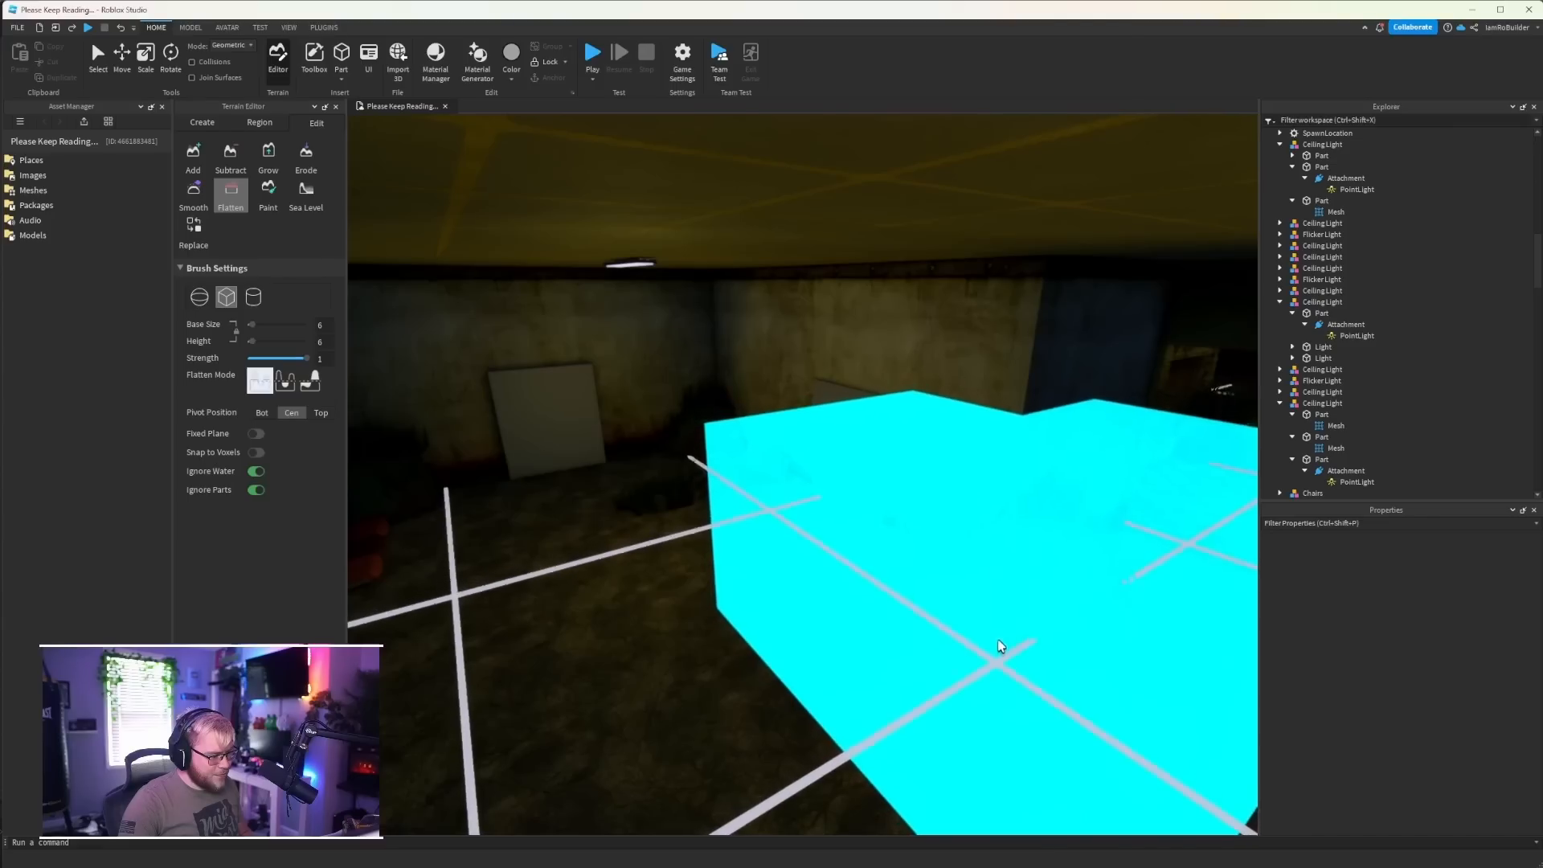
pyautogui.moveTo(712, 509); pyautogui.dragTo(539, 404, button='right')
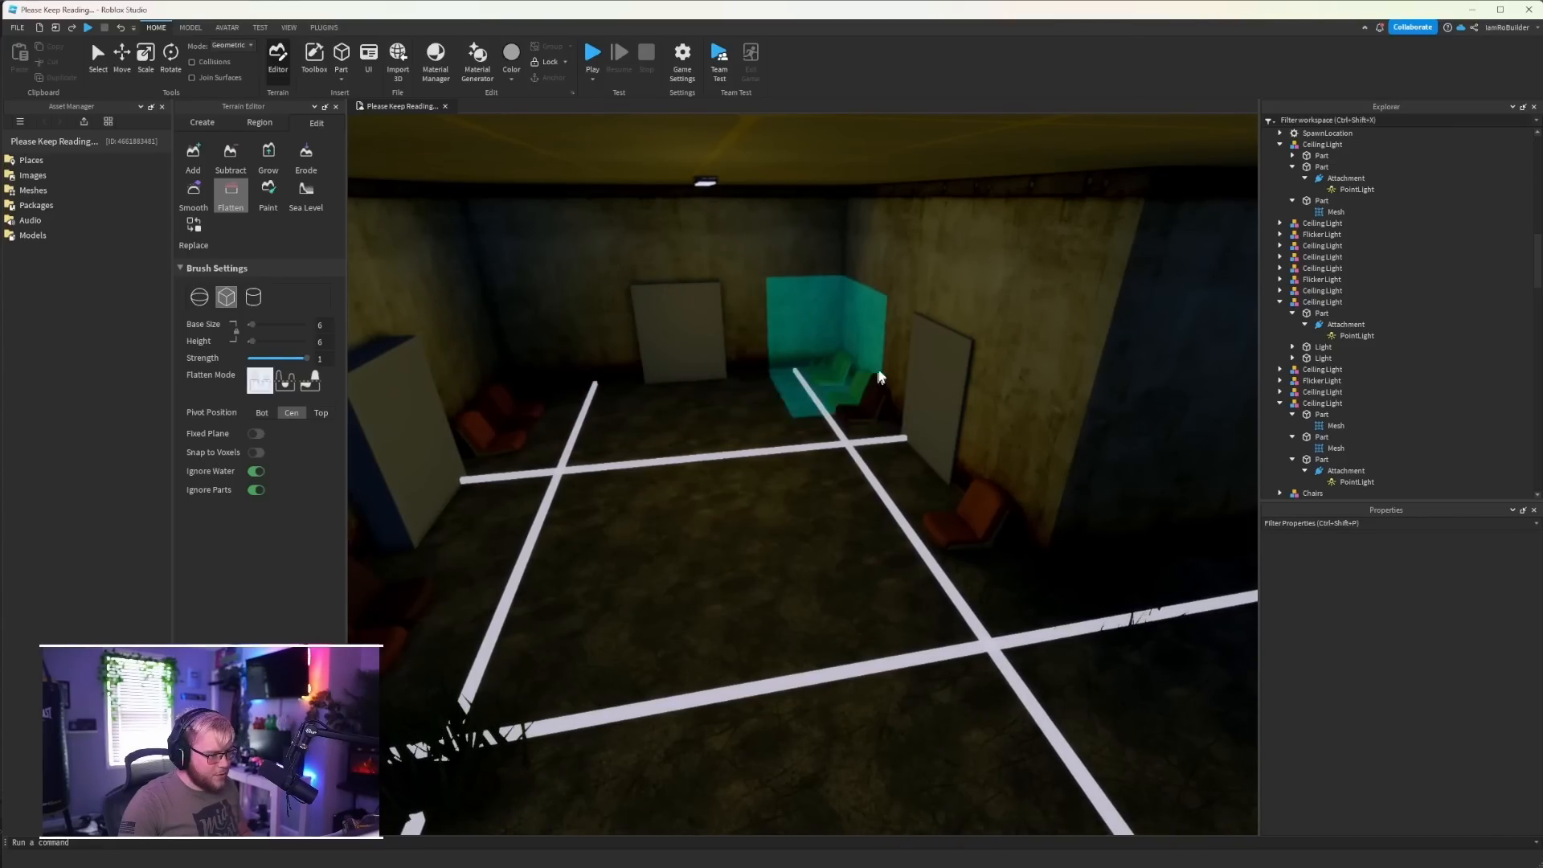
pyautogui.moveTo(873, 445); pyautogui.dragTo(873, 445, button='right')
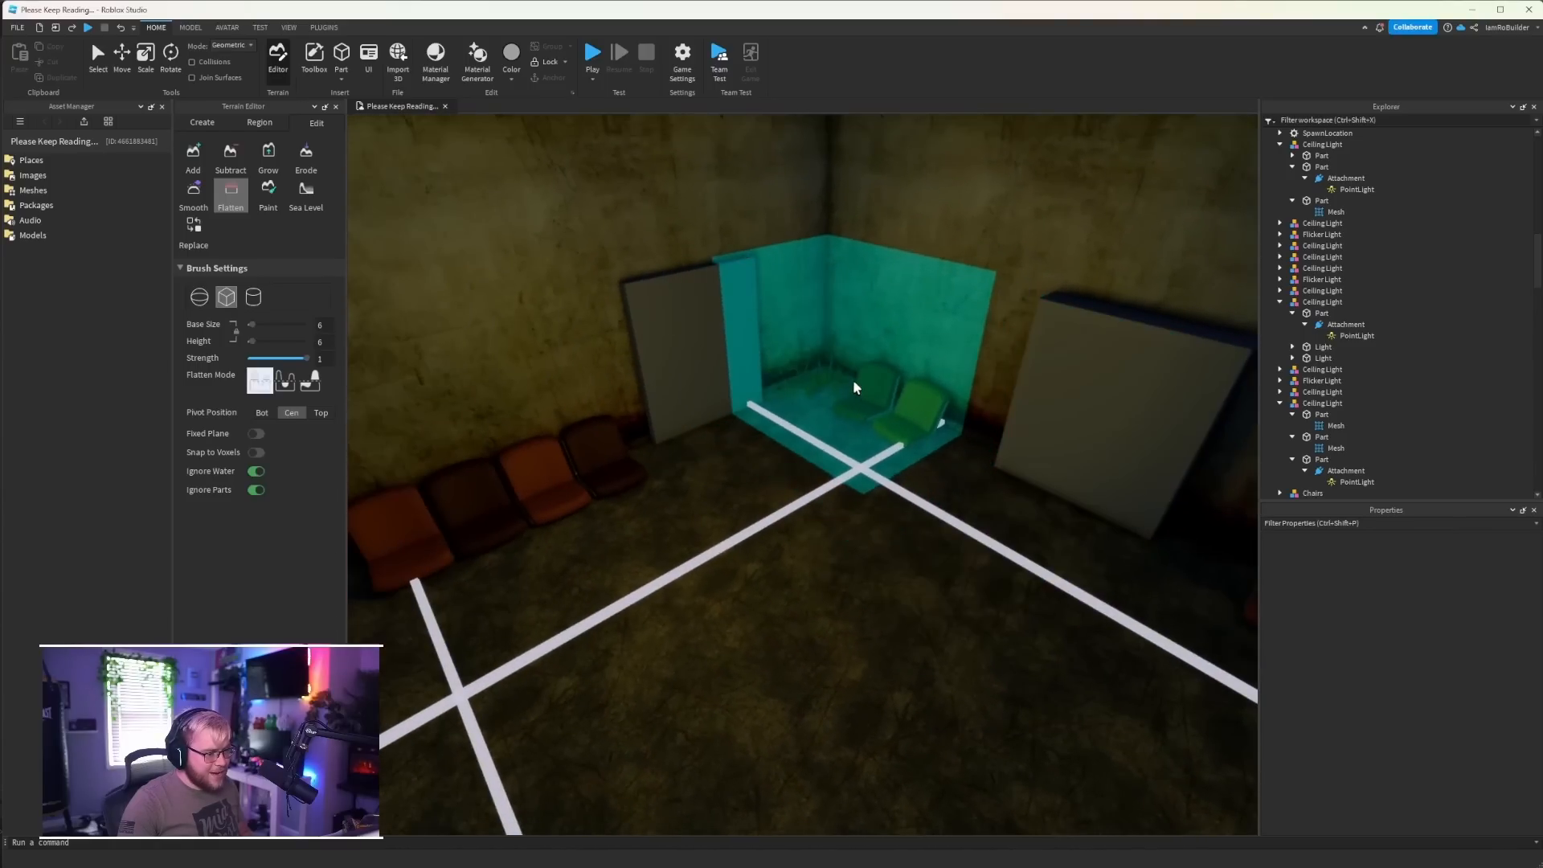
pyautogui.scroll(10, 854, 388)
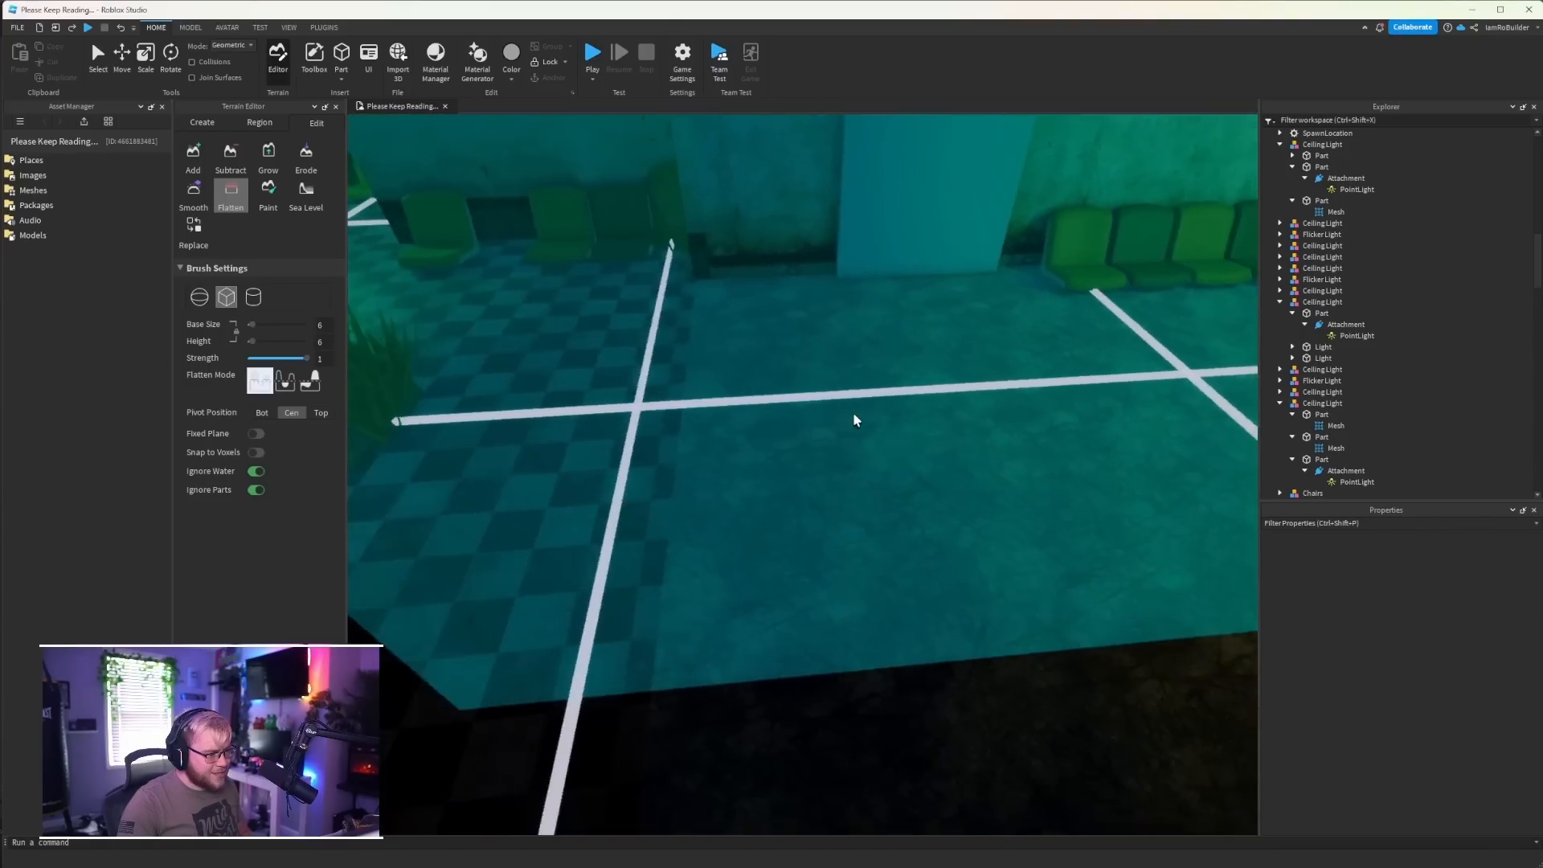
pyautogui.scroll(-8, 853, 417)
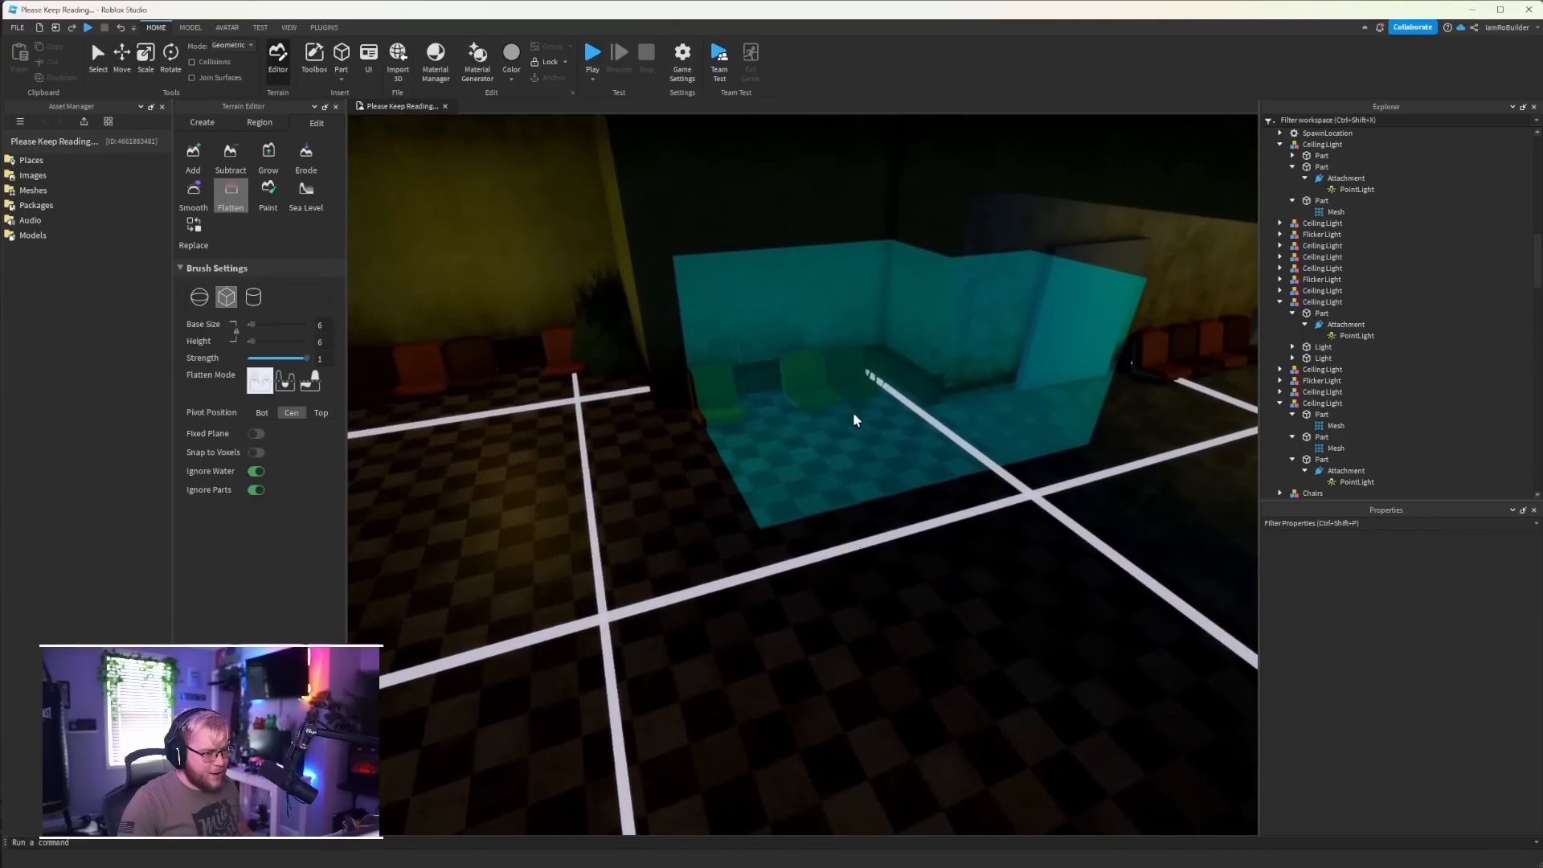
pyautogui.moveTo(854, 418); pyautogui.dragTo(855, 417, button='right')
pyautogui.moveTo(771, 291); pyautogui.dragTo(752, 280, button='right')
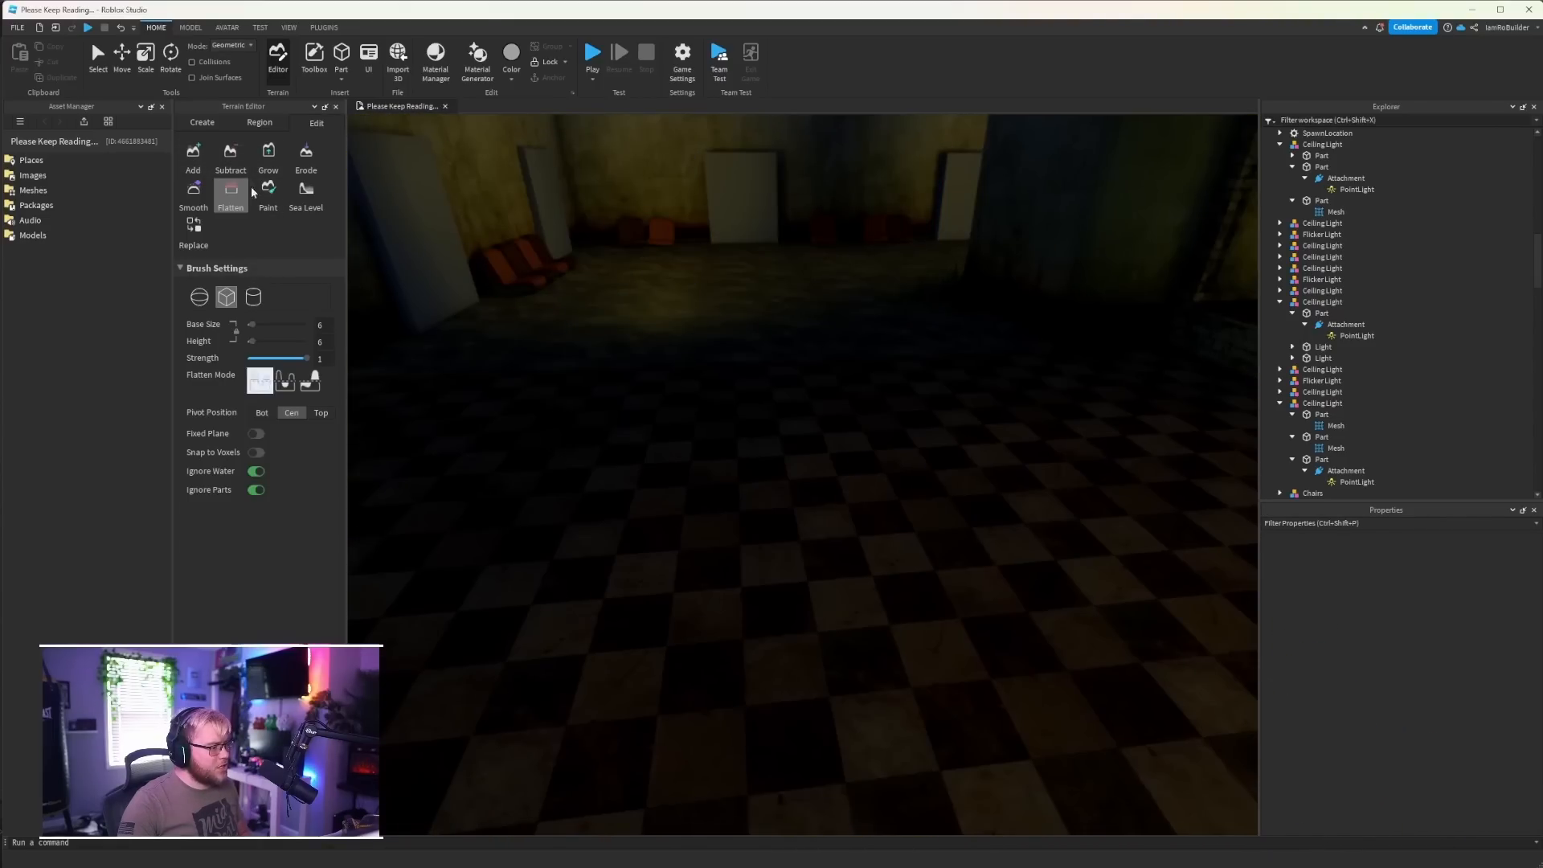
# Grow grass terrain in the yellow-walled corner of the checkered hall with strength 0.2 and base size 1
pyautogui.click(280, 157)
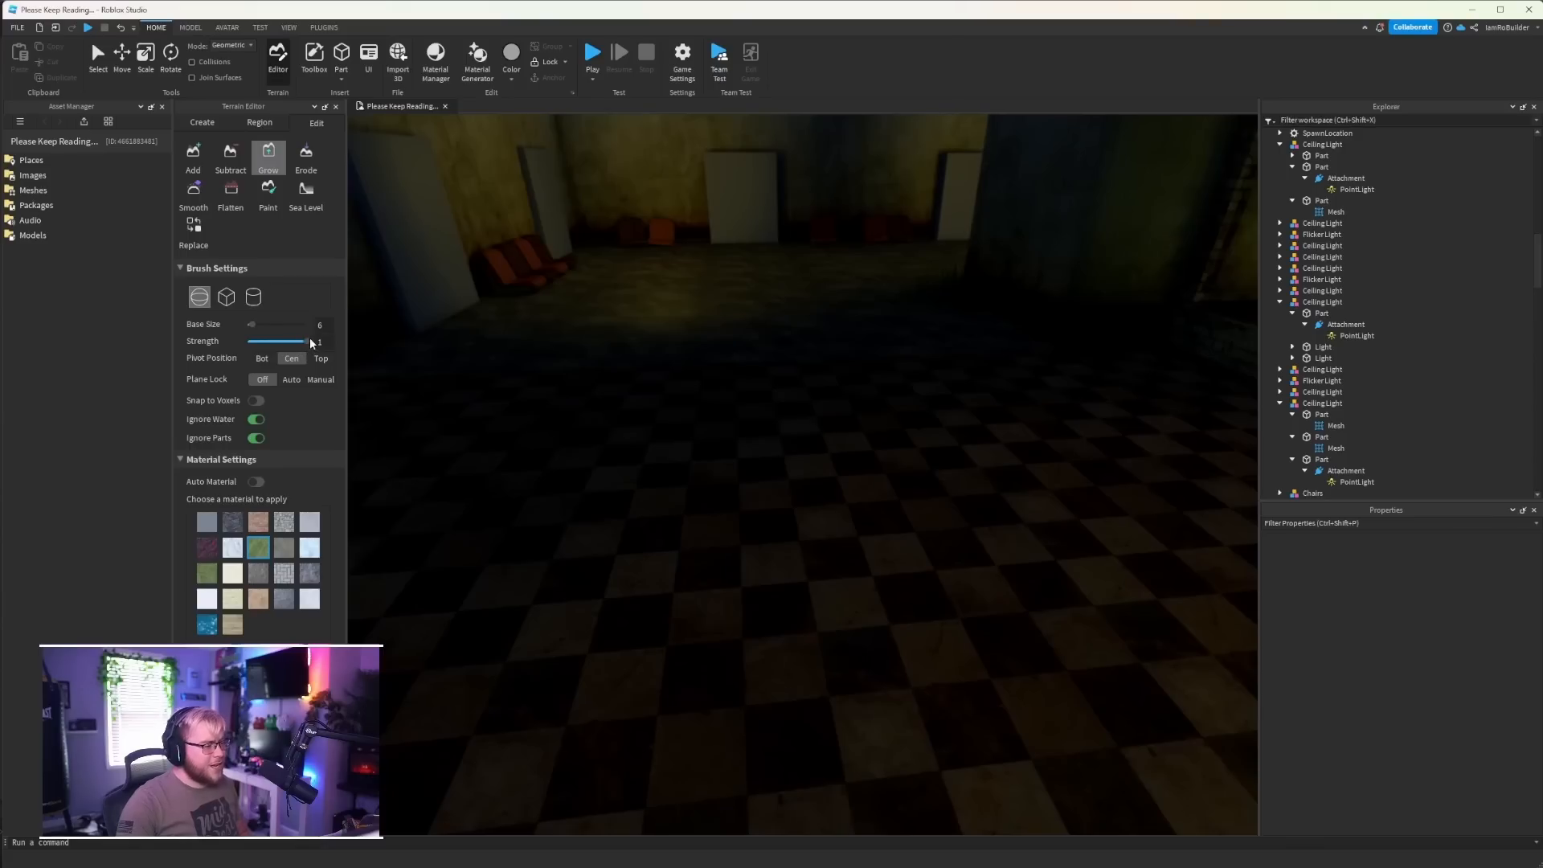
pyautogui.moveTo(307, 341); pyautogui.dragTo(252, 351)
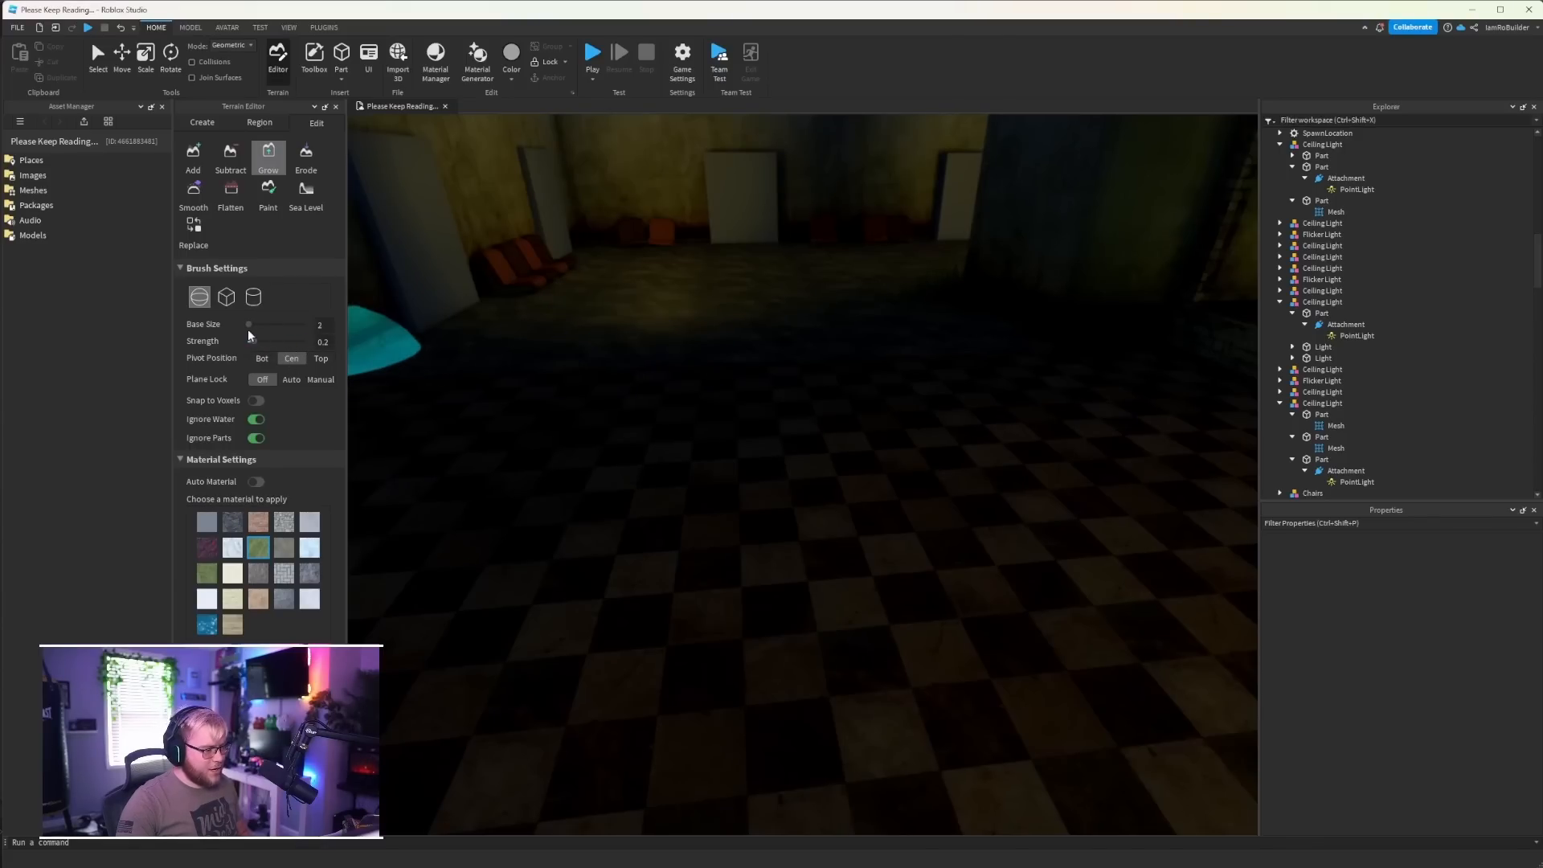
pyautogui.click(248, 326)
pyautogui.moveTo(729, 426); pyautogui.dragTo(729, 426, button='right')
pyautogui.press('w')
pyautogui.press('s')
pyautogui.press('s')
pyautogui.moveTo(852, 506); pyautogui.dragTo(852, 508, button='right')
pyautogui.press('w')
pyautogui.moveTo(714, 485)
pyautogui.mouseDown(button='right')
pyautogui.moveTo(730, 481)
pyautogui.moveTo(730, 526)
pyautogui.mouseUp(button='right')
pyautogui.press('w')
pyautogui.moveTo(850, 491); pyautogui.dragTo(850, 491, button='right')
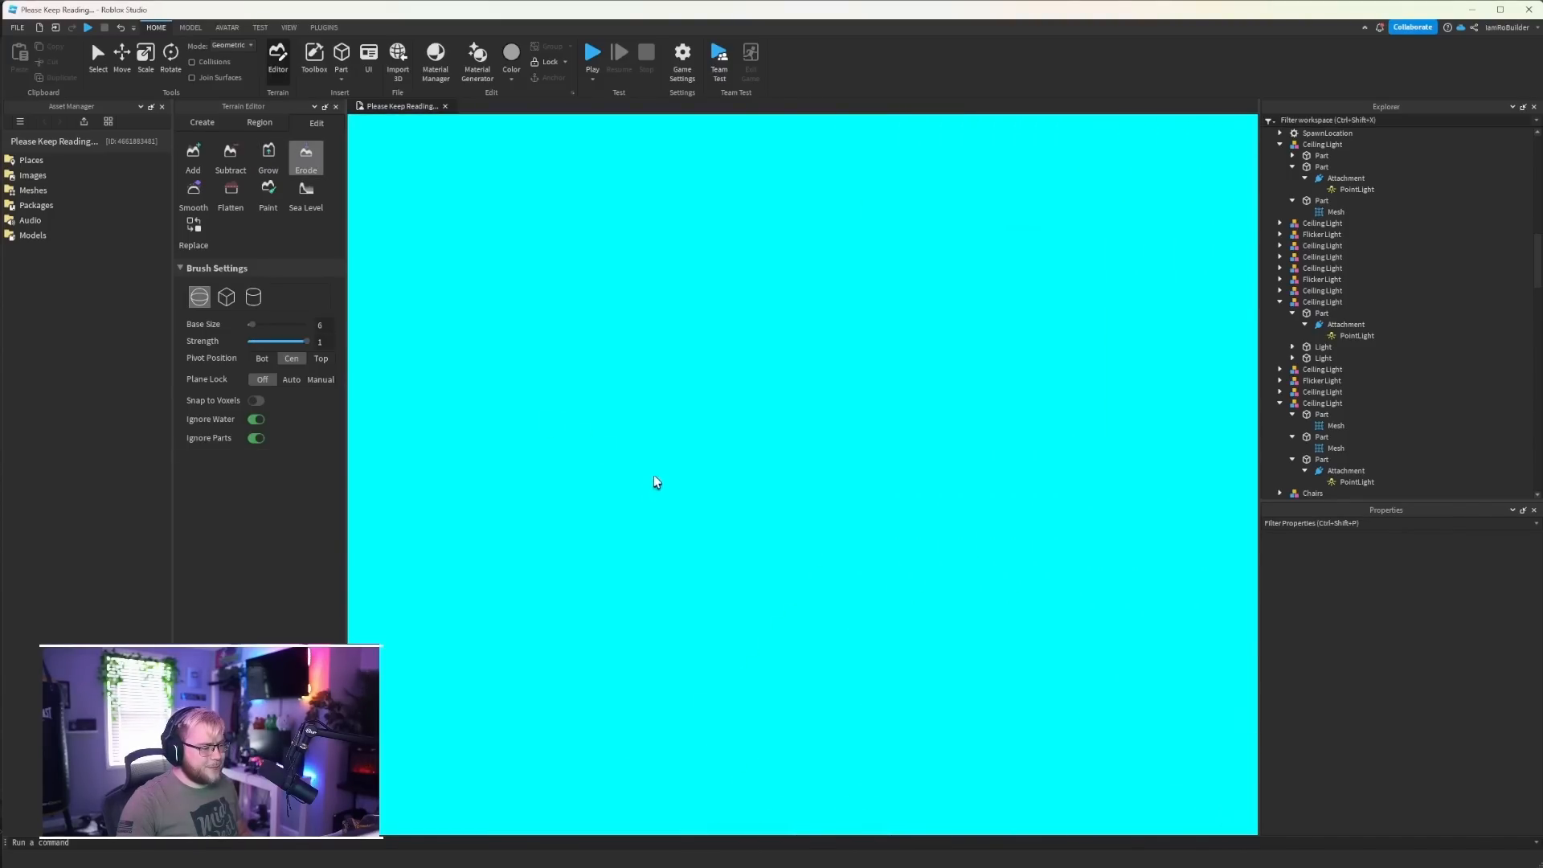
# Erode the grass mound around the orange chair in the yellow-walled corner with base size 1 and strength 0.1
pyautogui.moveTo(251, 324); pyautogui.dragTo(246, 324)
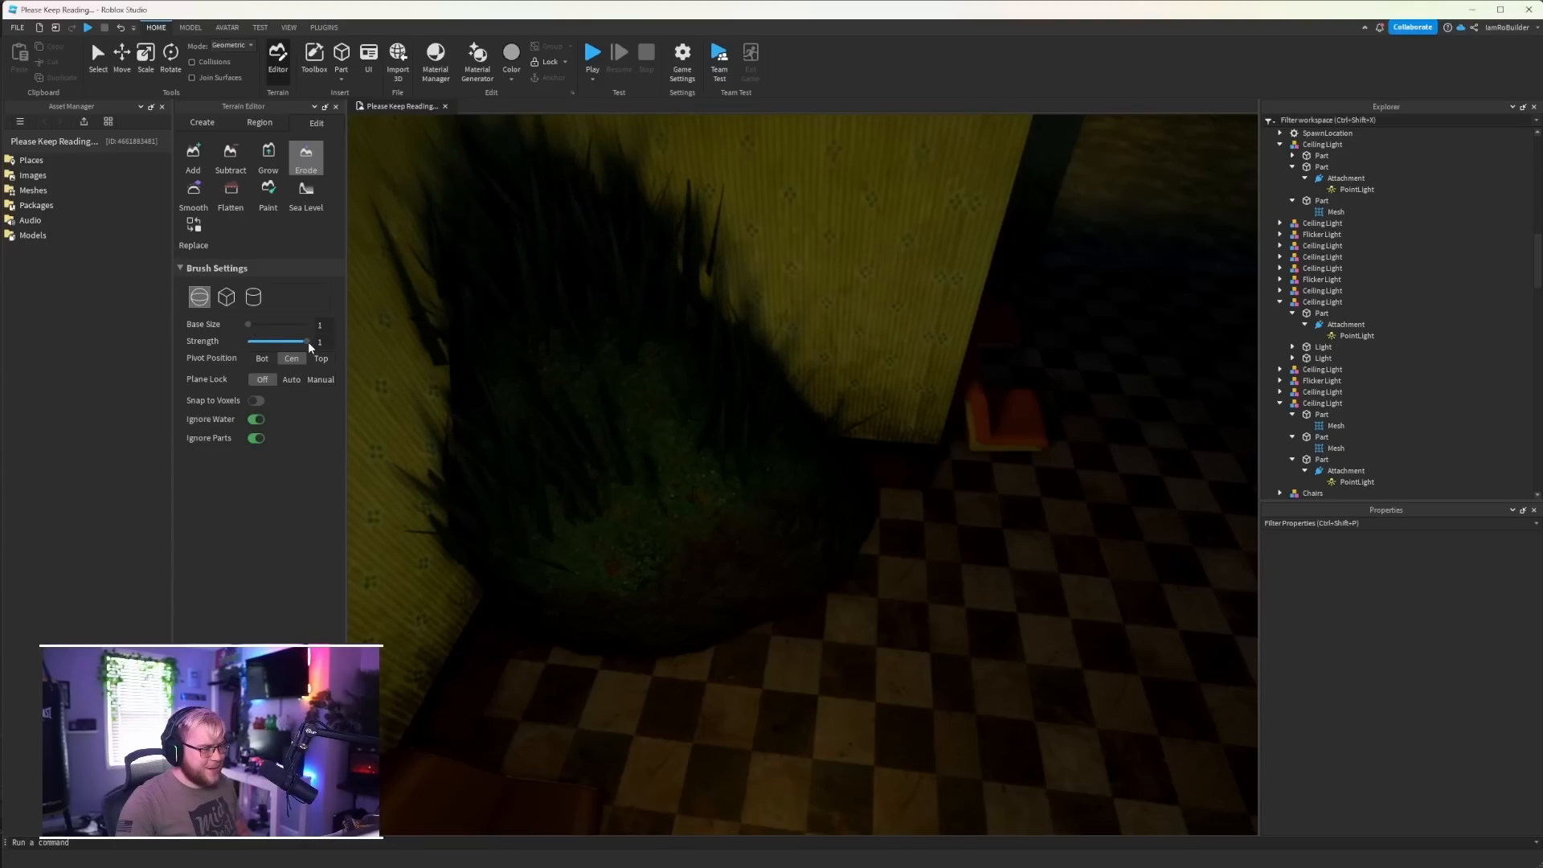
pyautogui.moveTo(510, 414); pyautogui.dragTo(753, 518)
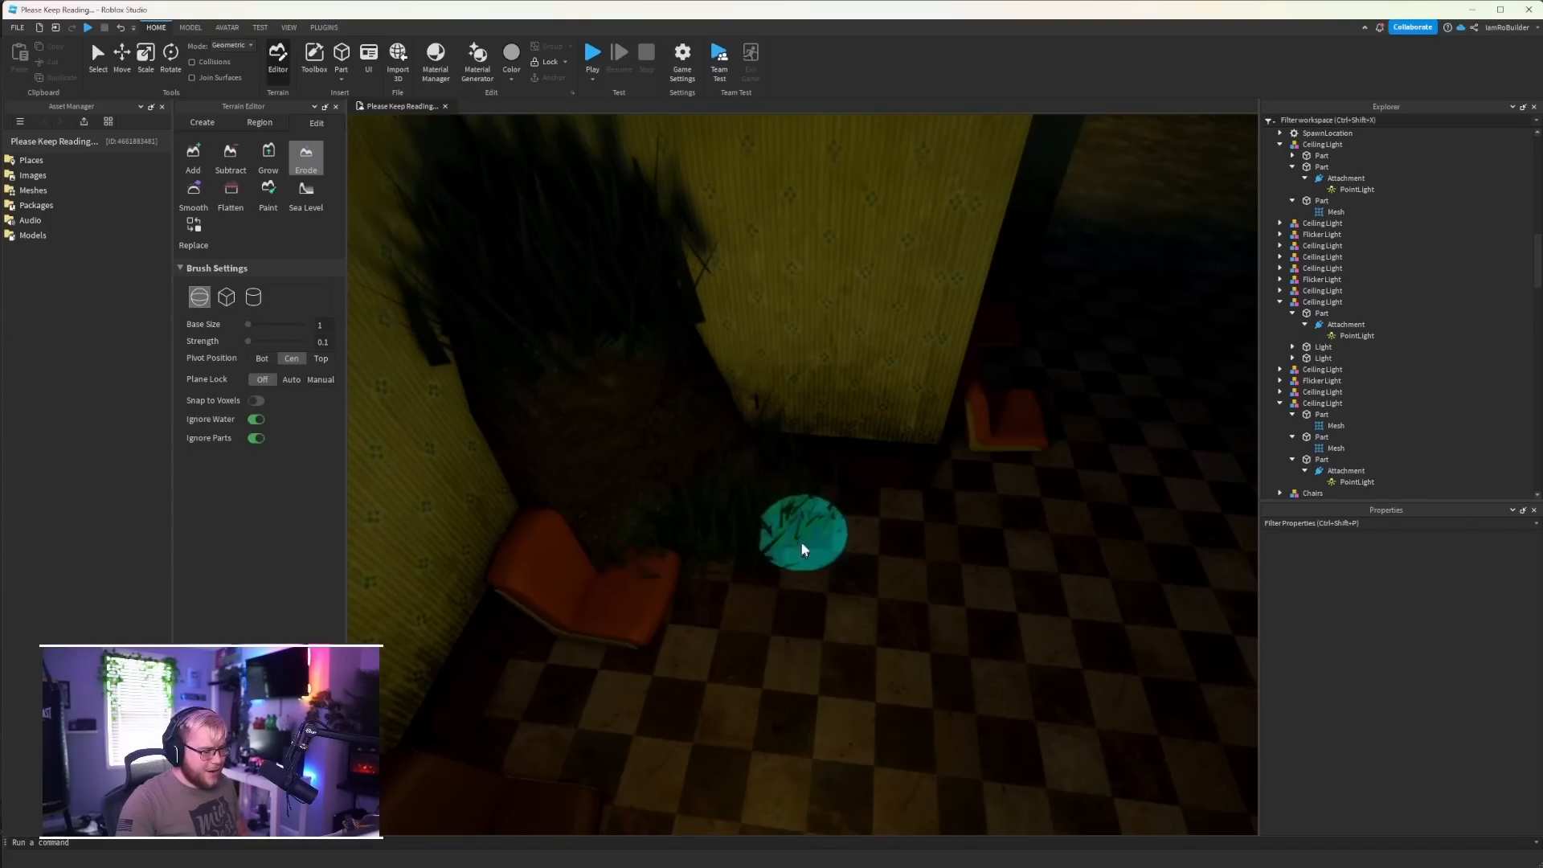
pyautogui.moveTo(713, 420); pyautogui.dragTo(630, 308)
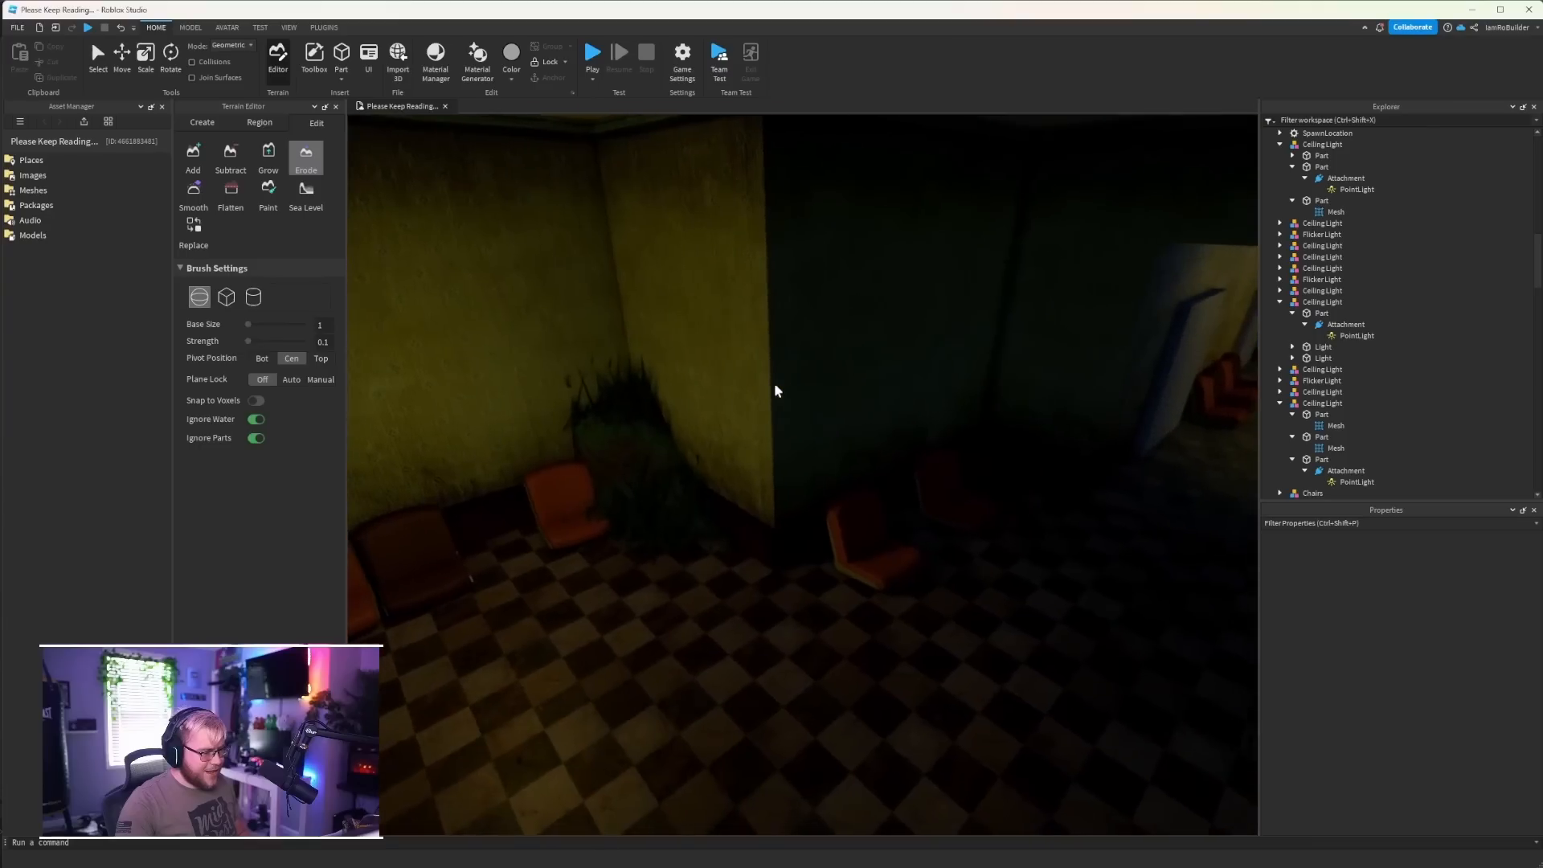
pyautogui.scroll(5, 774, 382)
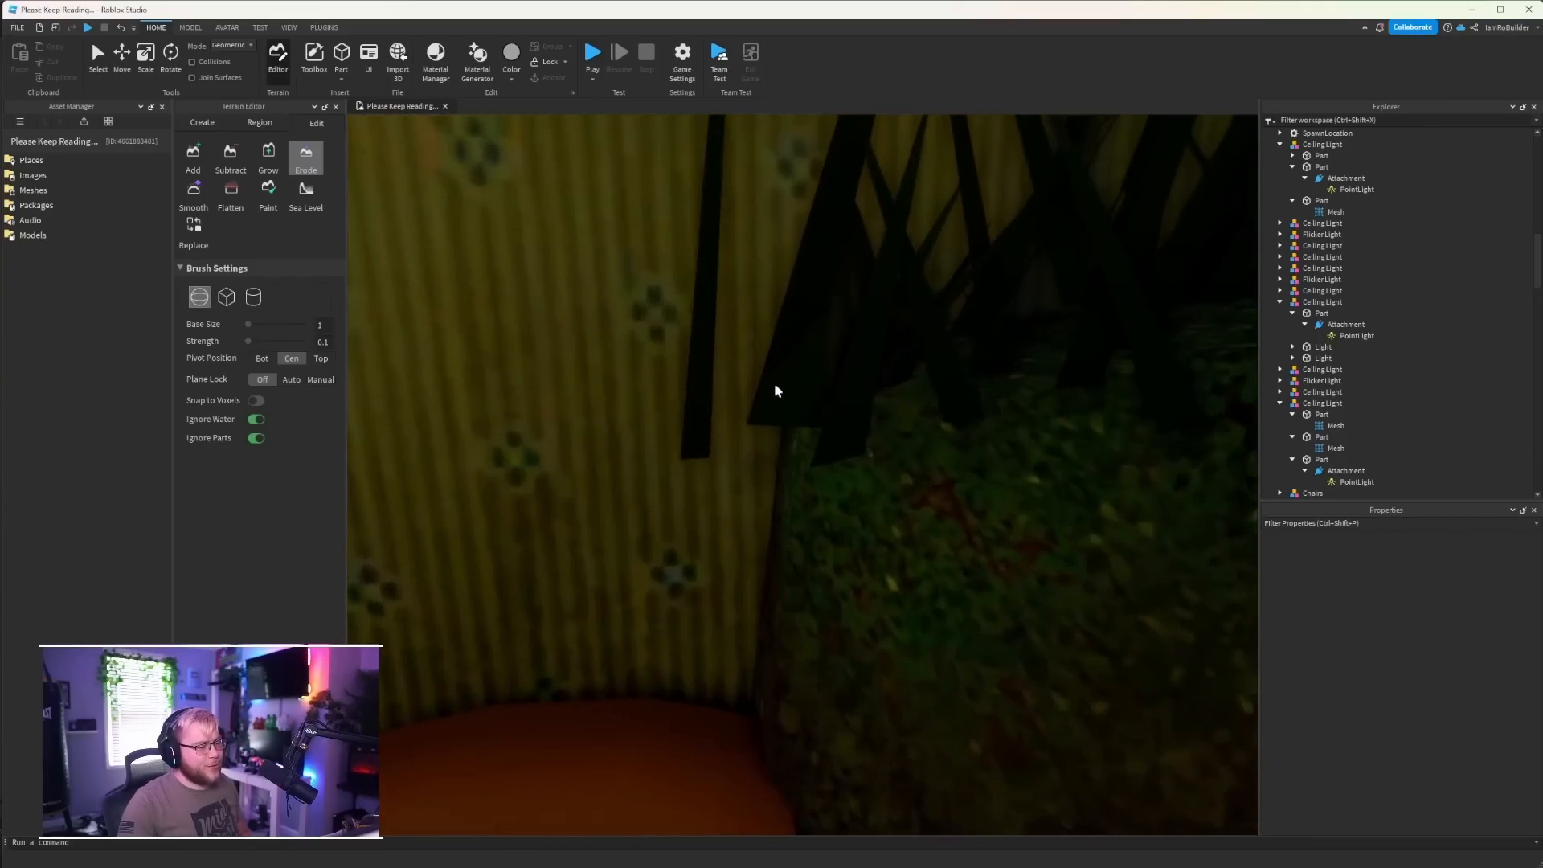
pyautogui.moveTo(774, 382); pyautogui.dragTo(774, 383, button='right')
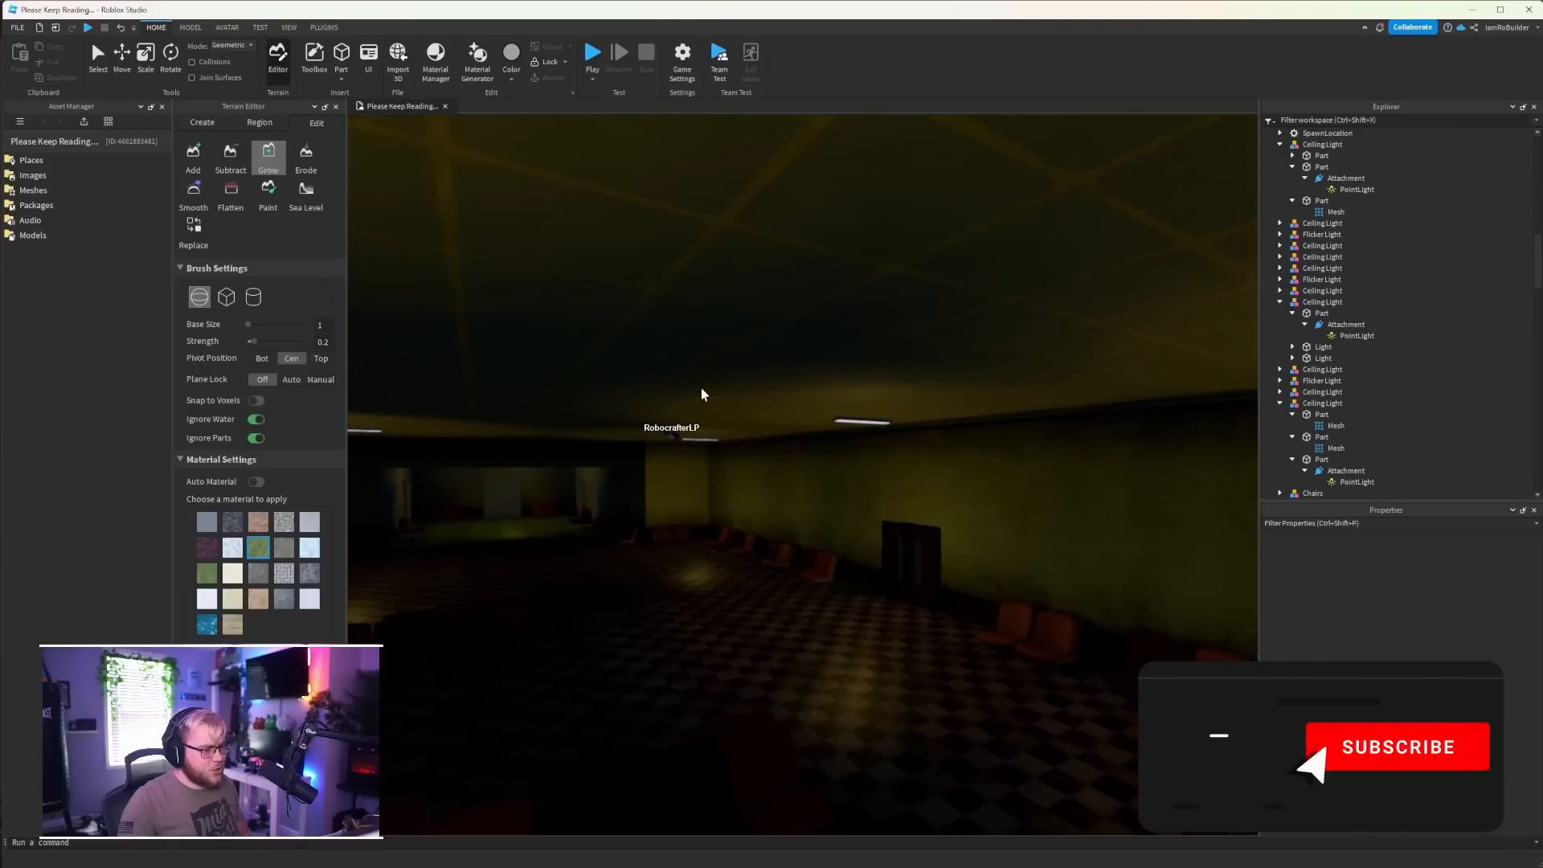
# Grow grass terrain in the corner beside the orange chairs of the green checkered room with base size 1 and strength 0.2
pyautogui.scroll(10, 701, 388)
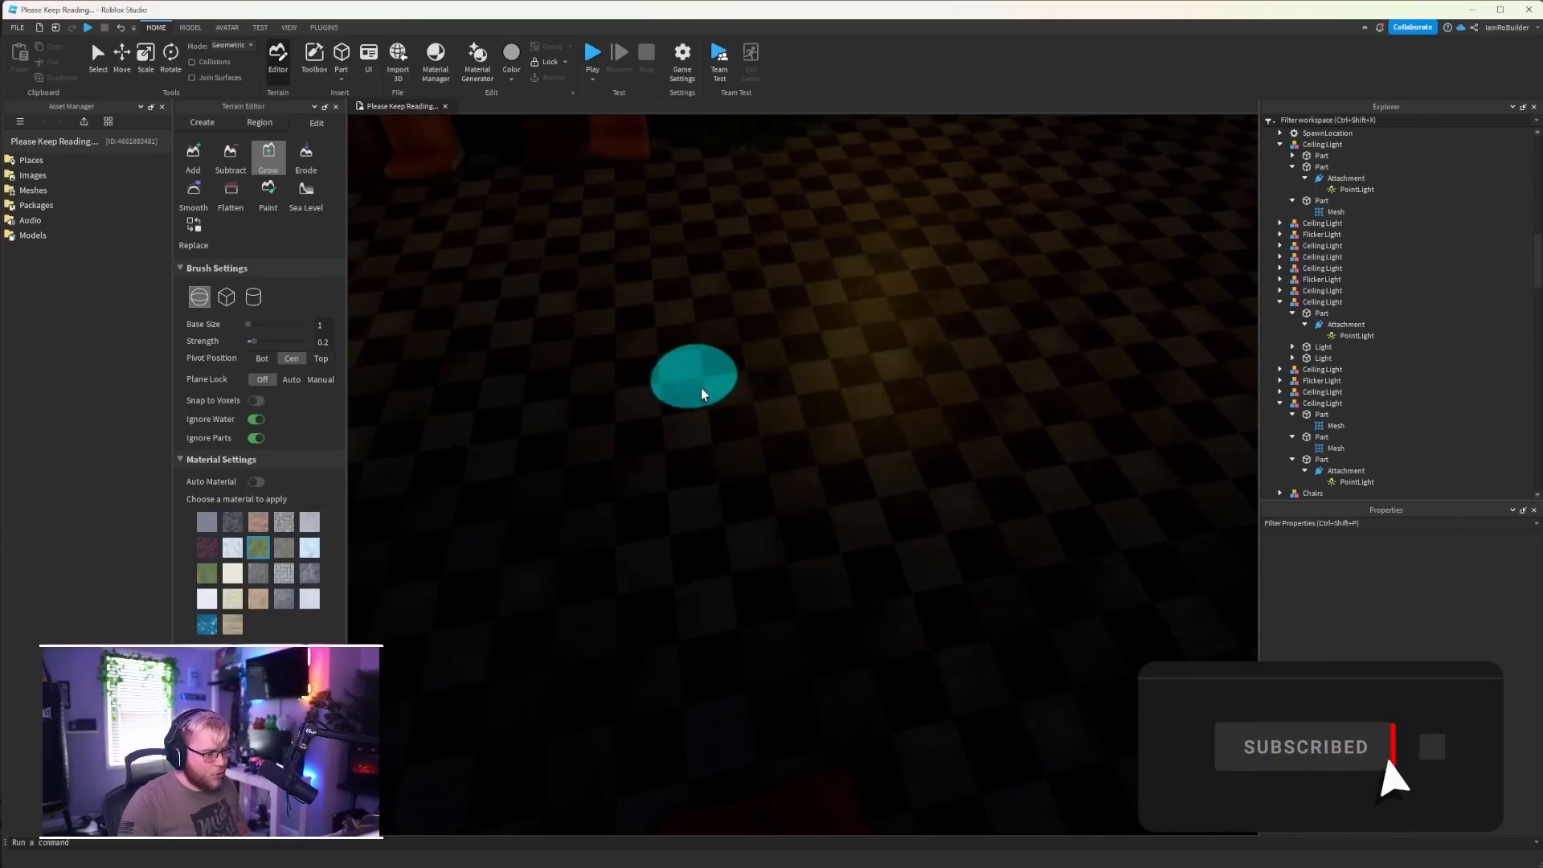
pyautogui.moveTo(781, 382); pyautogui.dragTo(781, 382, button='right')
pyautogui.scroll(5, 781, 382)
pyautogui.moveTo(777, 455); pyautogui.dragTo(776, 455, button='right')
pyautogui.press('w')
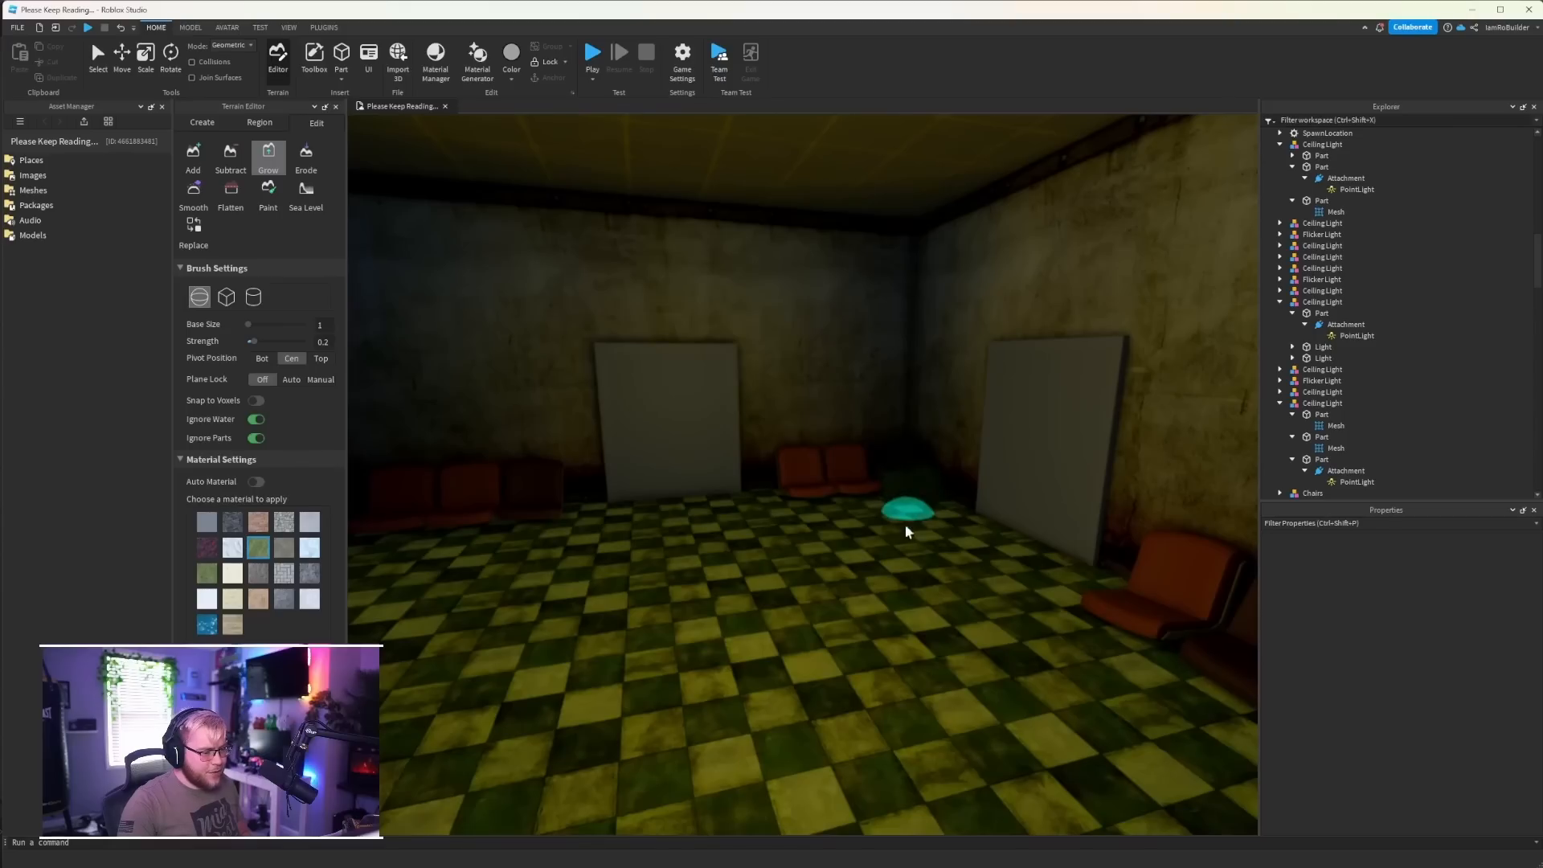
pyautogui.moveTo(874, 513); pyautogui.dragTo(874, 513, button='right')
pyautogui.moveTo(879, 448)
pyautogui.mouseDown(button='right')
pyautogui.moveTo(871, 495)
pyautogui.moveTo(814, 522)
pyautogui.moveTo(802, 509)
pyautogui.mouseUp(button='right')
pyautogui.press('w')
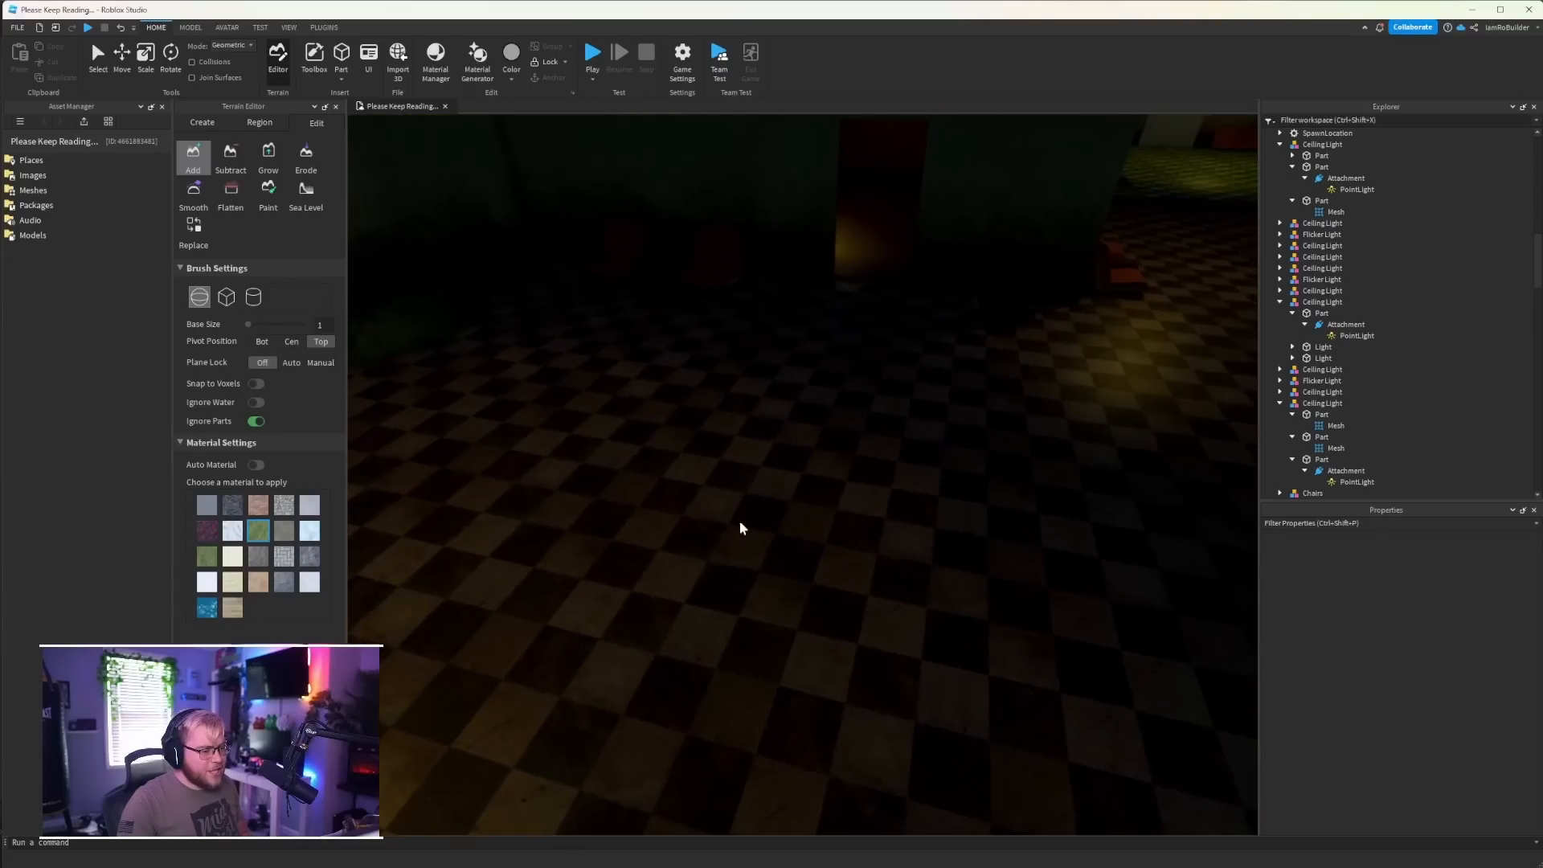
# Add clumps of grass terrain across the open floor of the checkered hall with base size 1 and the top pivot position
pyautogui.press('s')
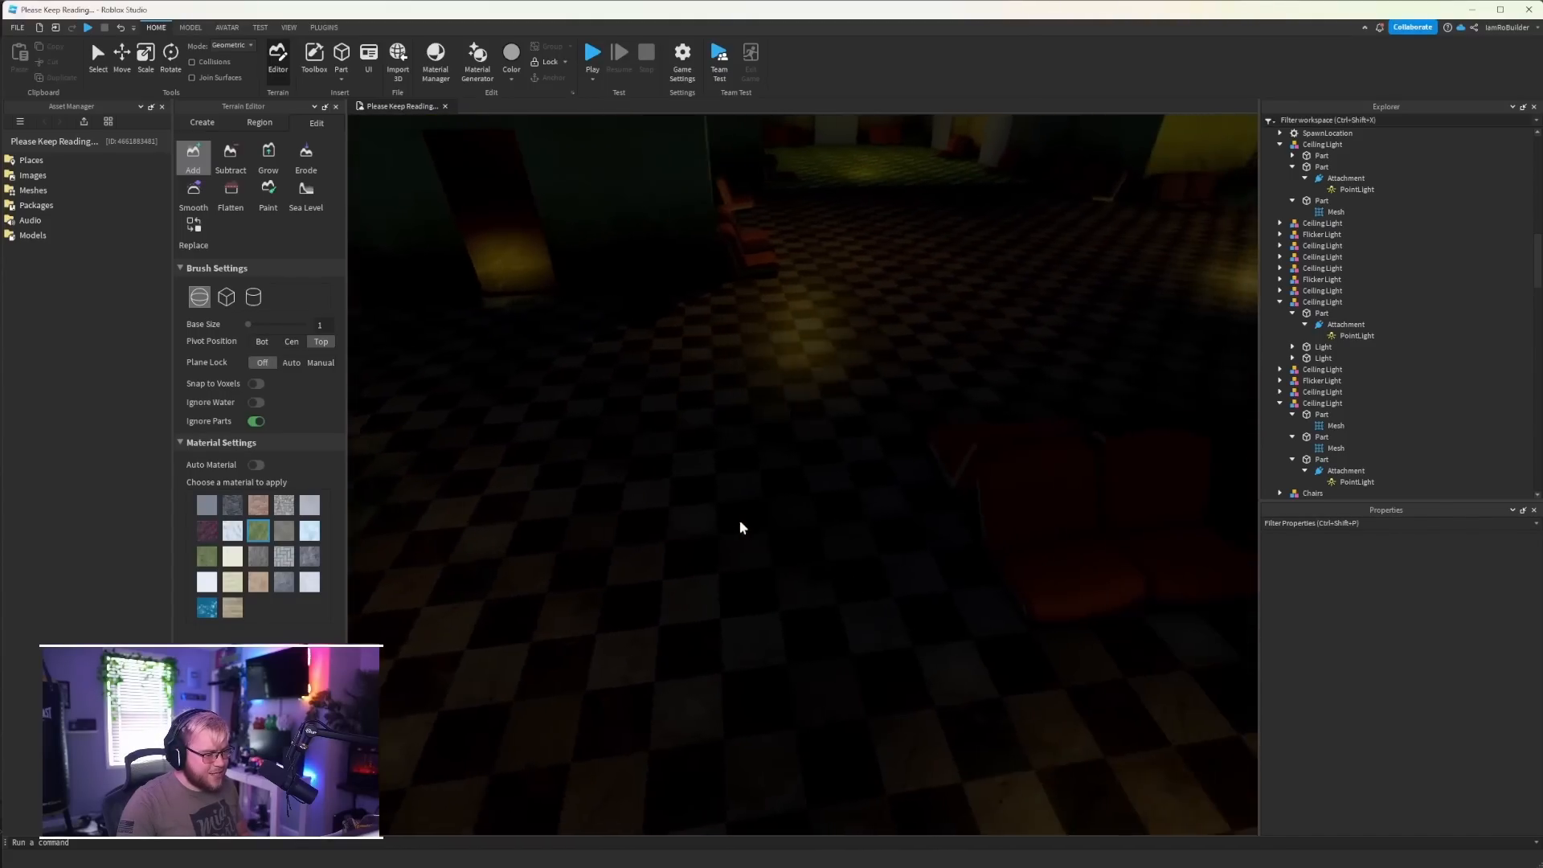
pyautogui.press('s')
pyautogui.moveTo(739, 519); pyautogui.dragTo(792, 484, button='right')
pyautogui.press('s')
pyautogui.press('w')
pyautogui.press('s')
pyautogui.moveTo(690, 438); pyautogui.dragTo(690, 438, button='right')
pyautogui.press('w')
pyautogui.moveTo(740, 493); pyautogui.dragTo(842, 479, button='right')
pyautogui.press('w')
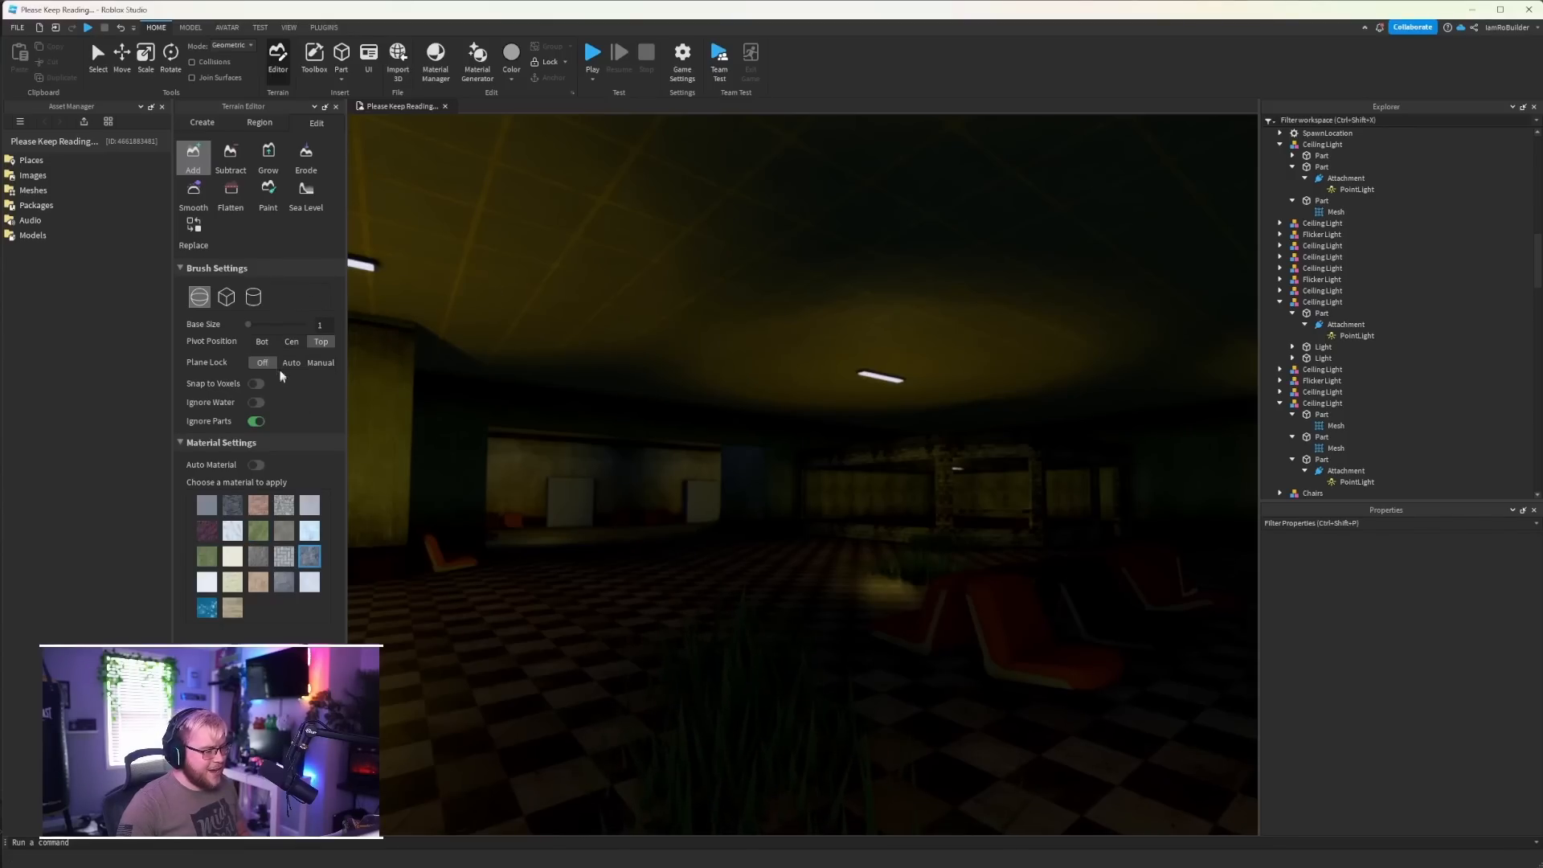
# Set the Add brush's pivot position to center and go above the building's ceiling
pyautogui.click(273, 346)
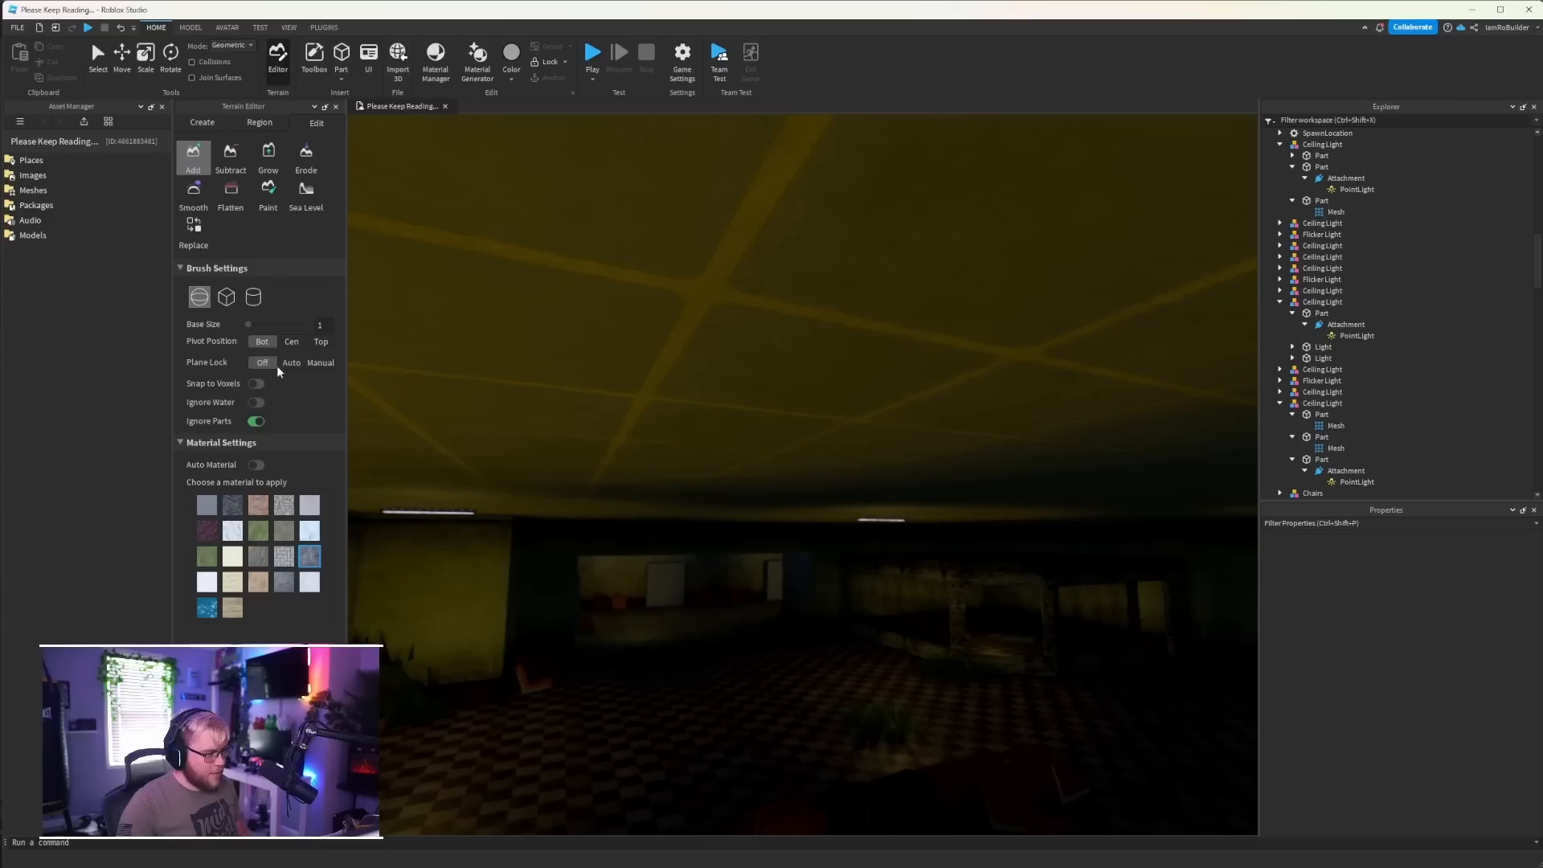
pyautogui.press('e')
pyautogui.moveTo(770, 421); pyautogui.dragTo(784, 476, button='right')
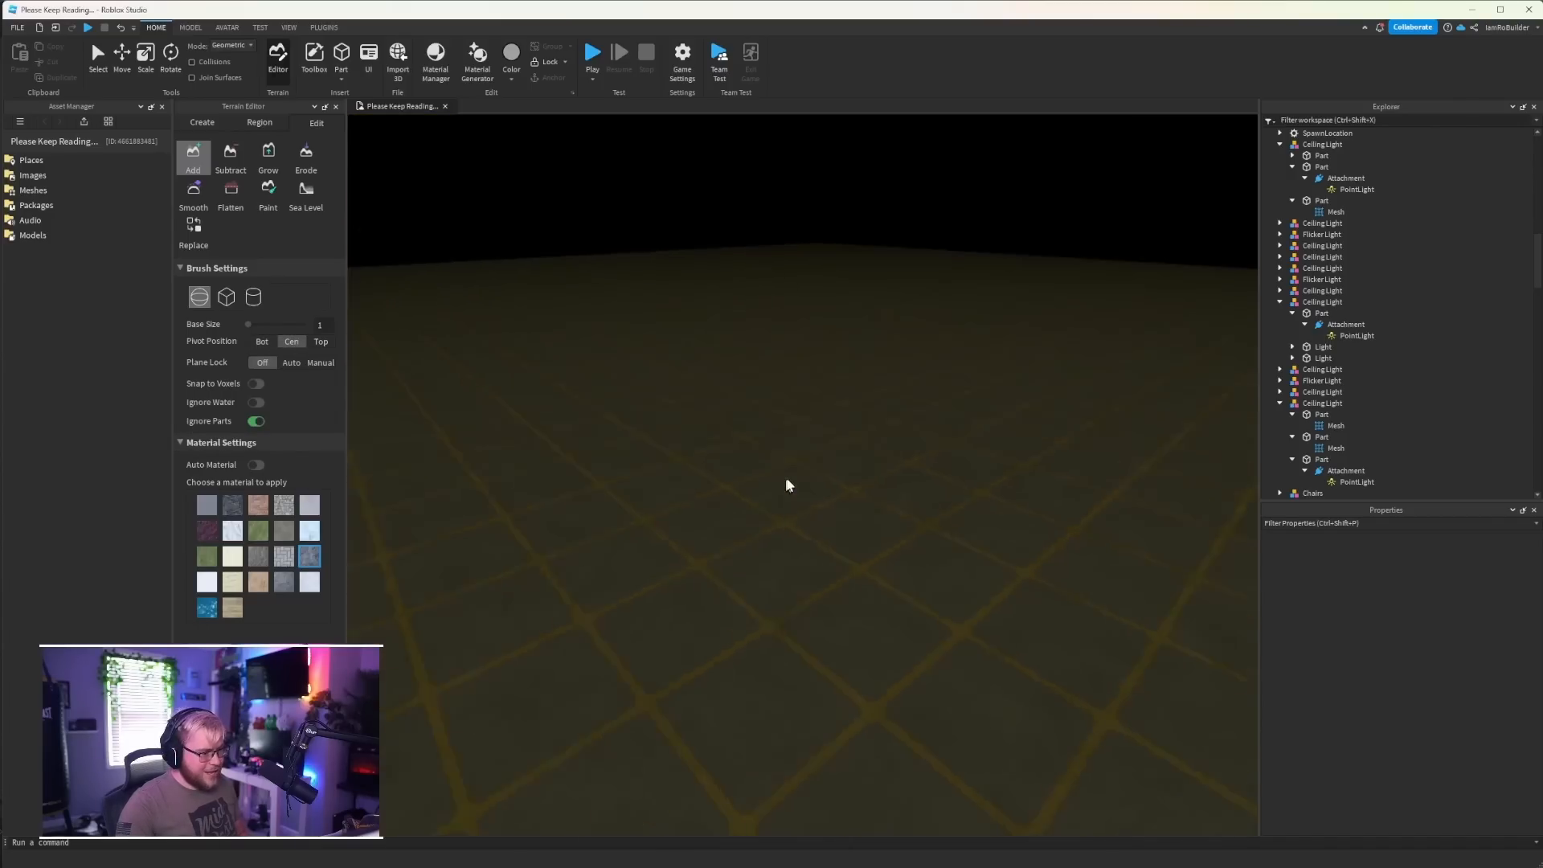
pyautogui.press('a')
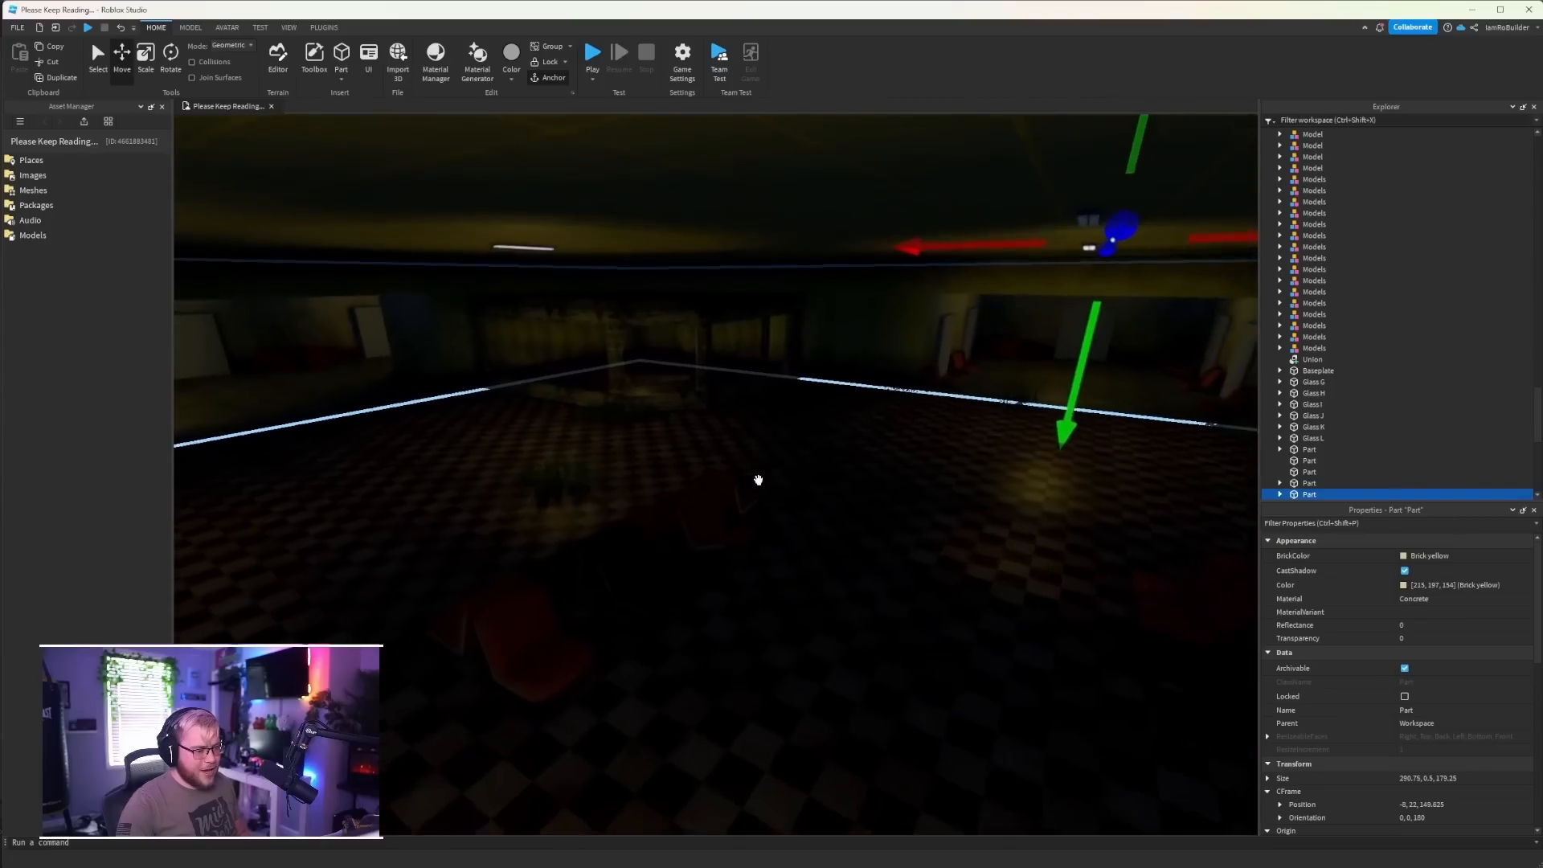
pyautogui.moveTo(758, 478); pyautogui.dragTo(762, 467, button='right')
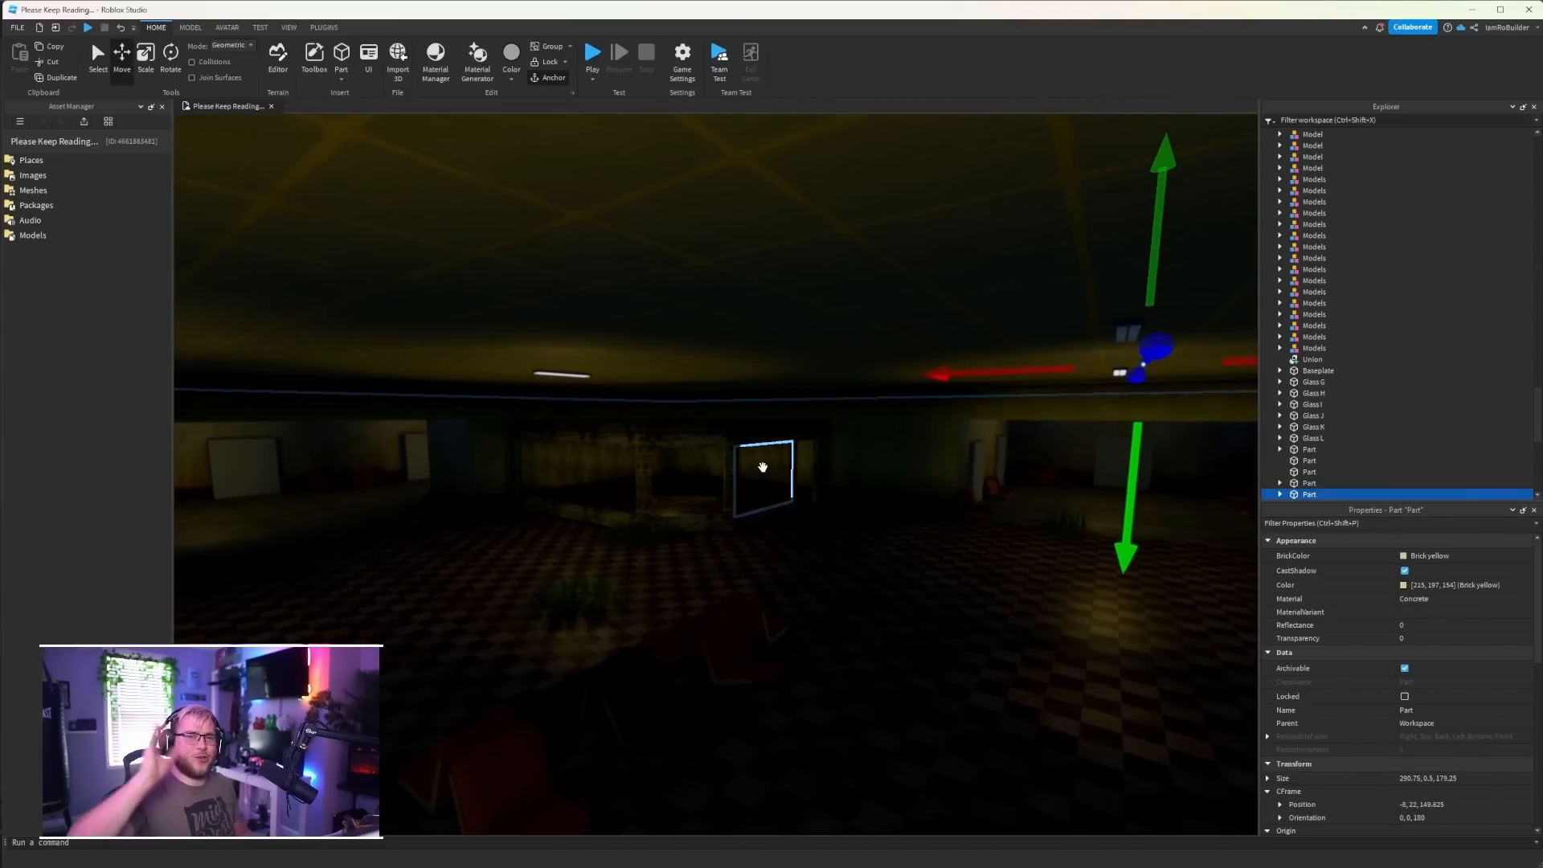
pyautogui.moveTo(748, 460); pyautogui.dragTo(856, 479, button='right')
pyautogui.press('w')
pyautogui.press('w')
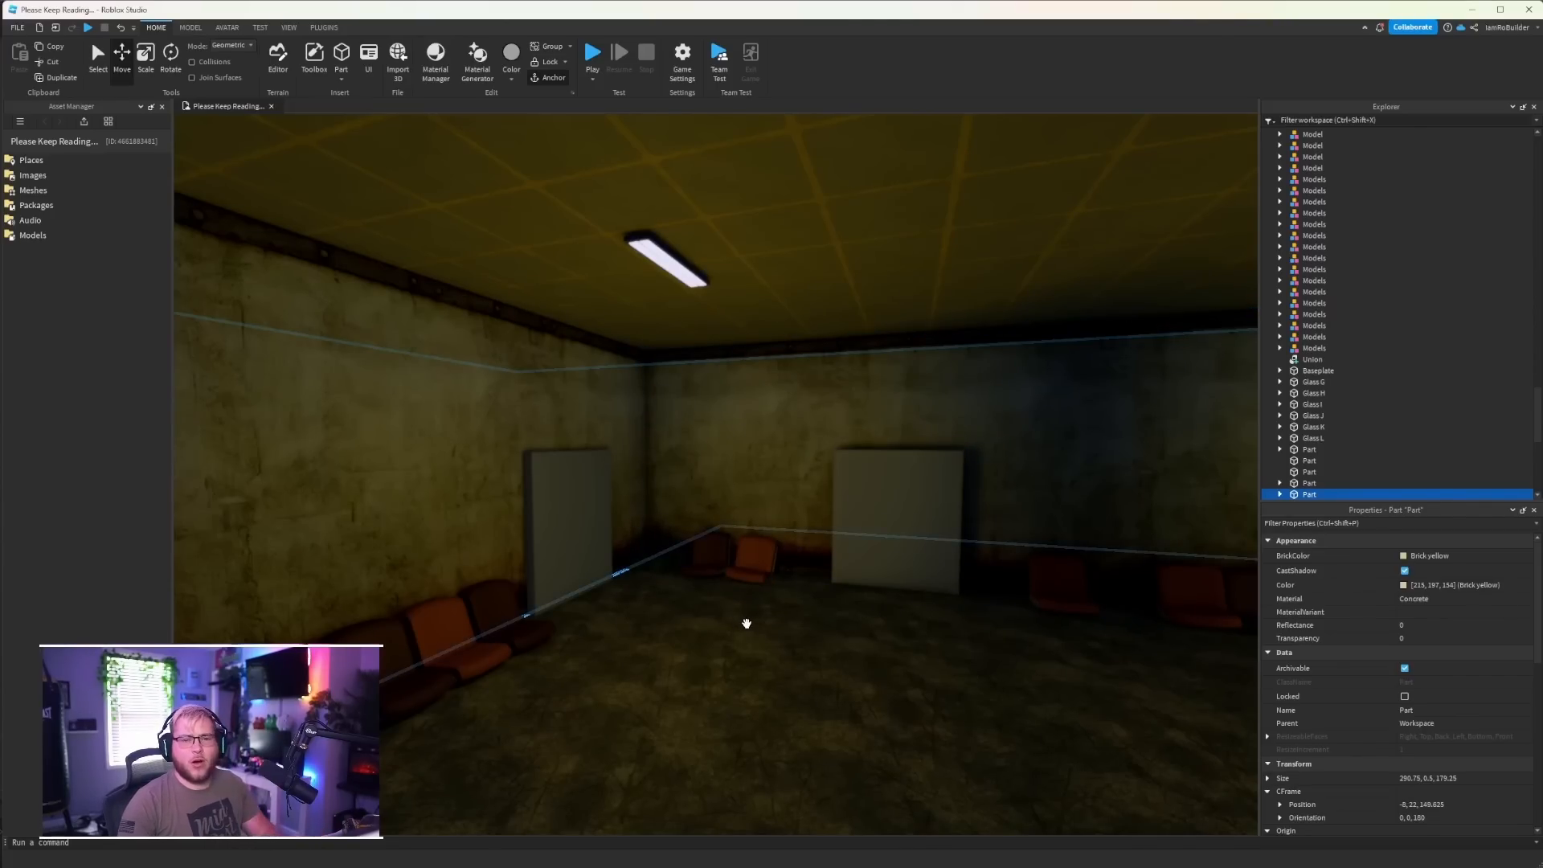
pyautogui.moveTo(770, 622); pyautogui.dragTo(765, 614, button='right')
pyautogui.press('w')
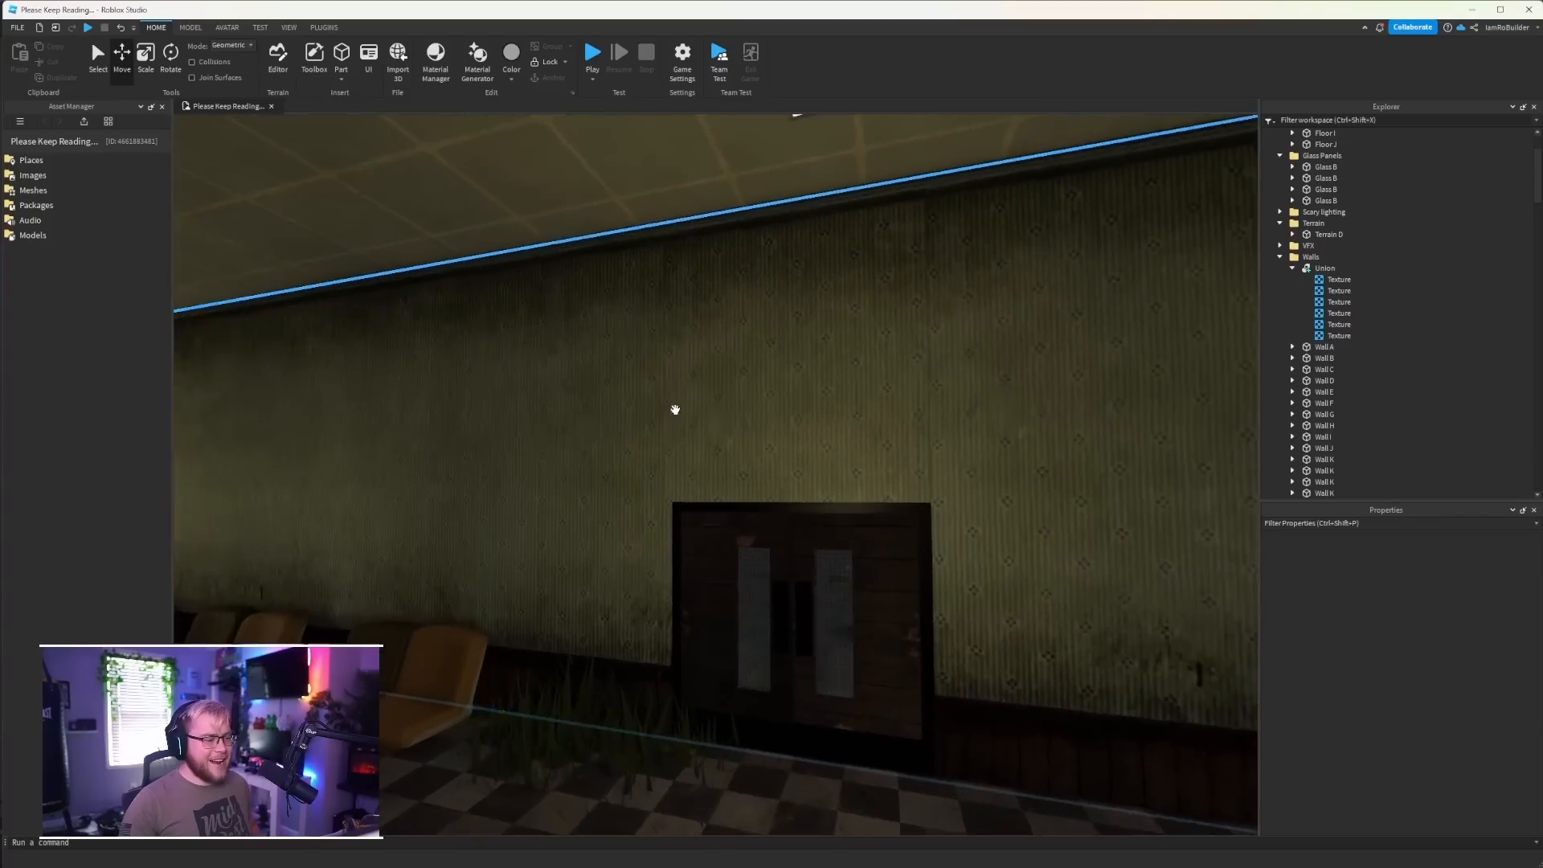
# Examine the crack, moss, peeling and stain decal parts laid out on the baseplate outside the building
pyautogui.moveTo(675, 414); pyautogui.dragTo(675, 416, button='right')
pyautogui.press('s')
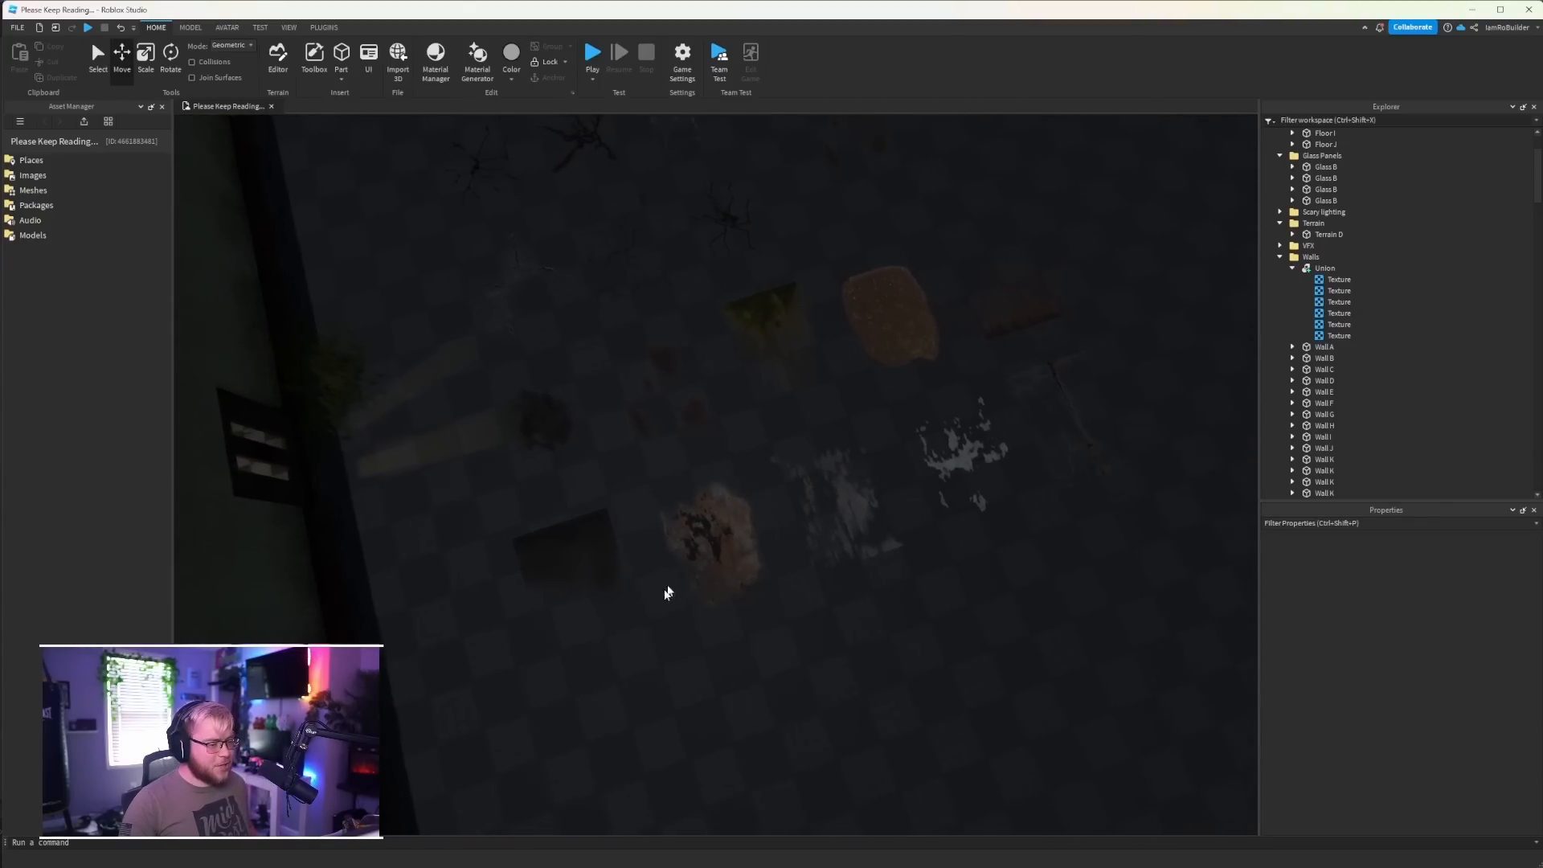
pyautogui.click(808, 662)
pyautogui.moveTo(868, 617); pyautogui.dragTo(868, 616, button='right')
pyautogui.press('w')
pyautogui.press('w')
pyautogui.press('a')
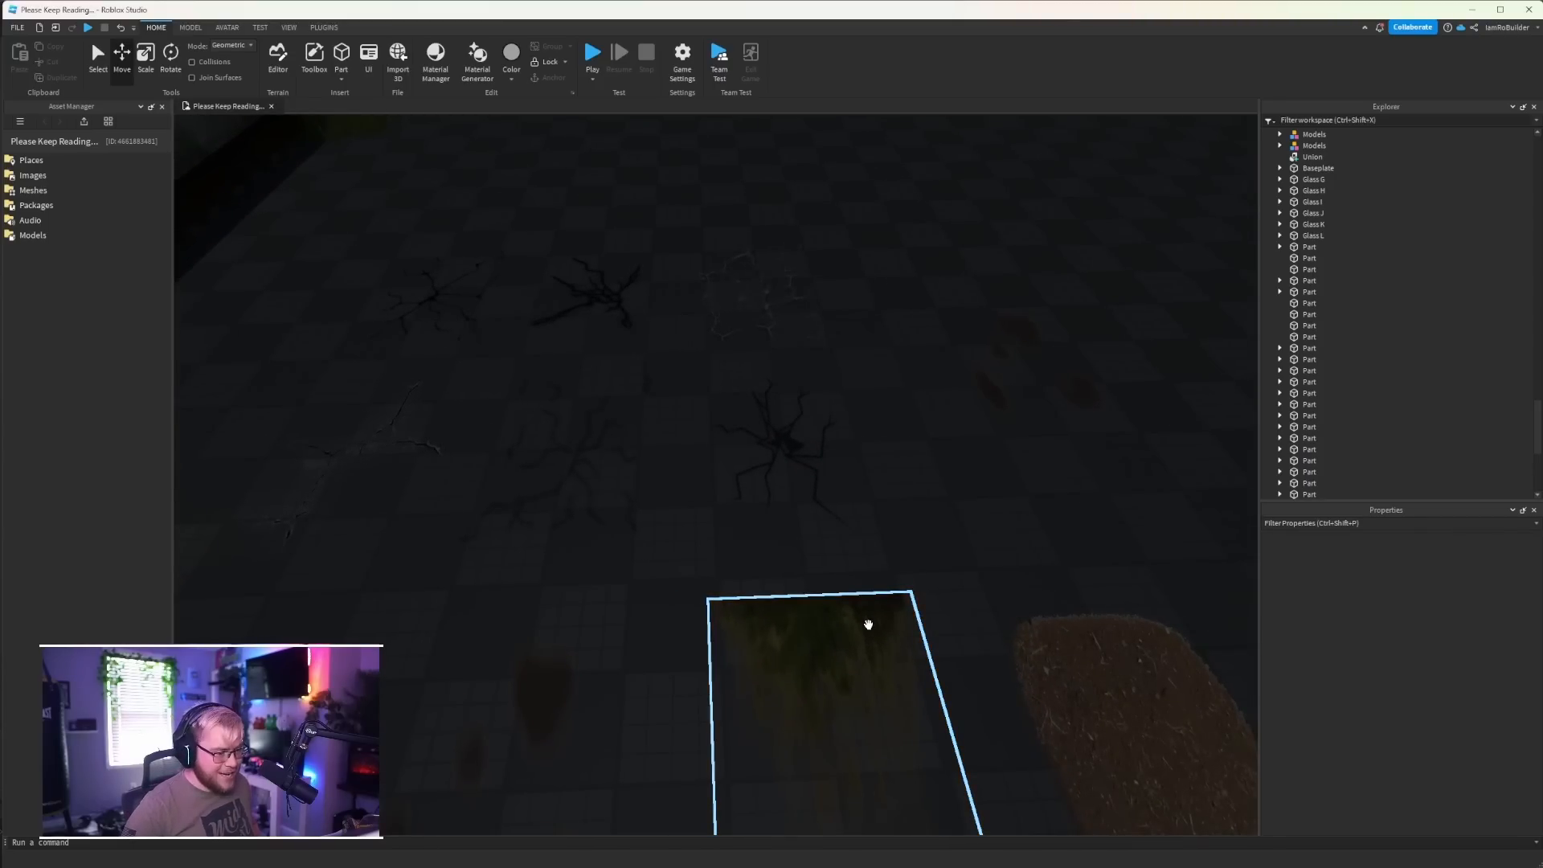
pyautogui.press('a')
pyautogui.press('w')
pyautogui.moveTo(711, 437); pyautogui.dragTo(716, 463, button='right')
pyautogui.press('s')
pyautogui.press('d')
pyautogui.press('w')
pyautogui.press('s')
pyautogui.press('w')
pyautogui.press('d')
pyautogui.press('w')
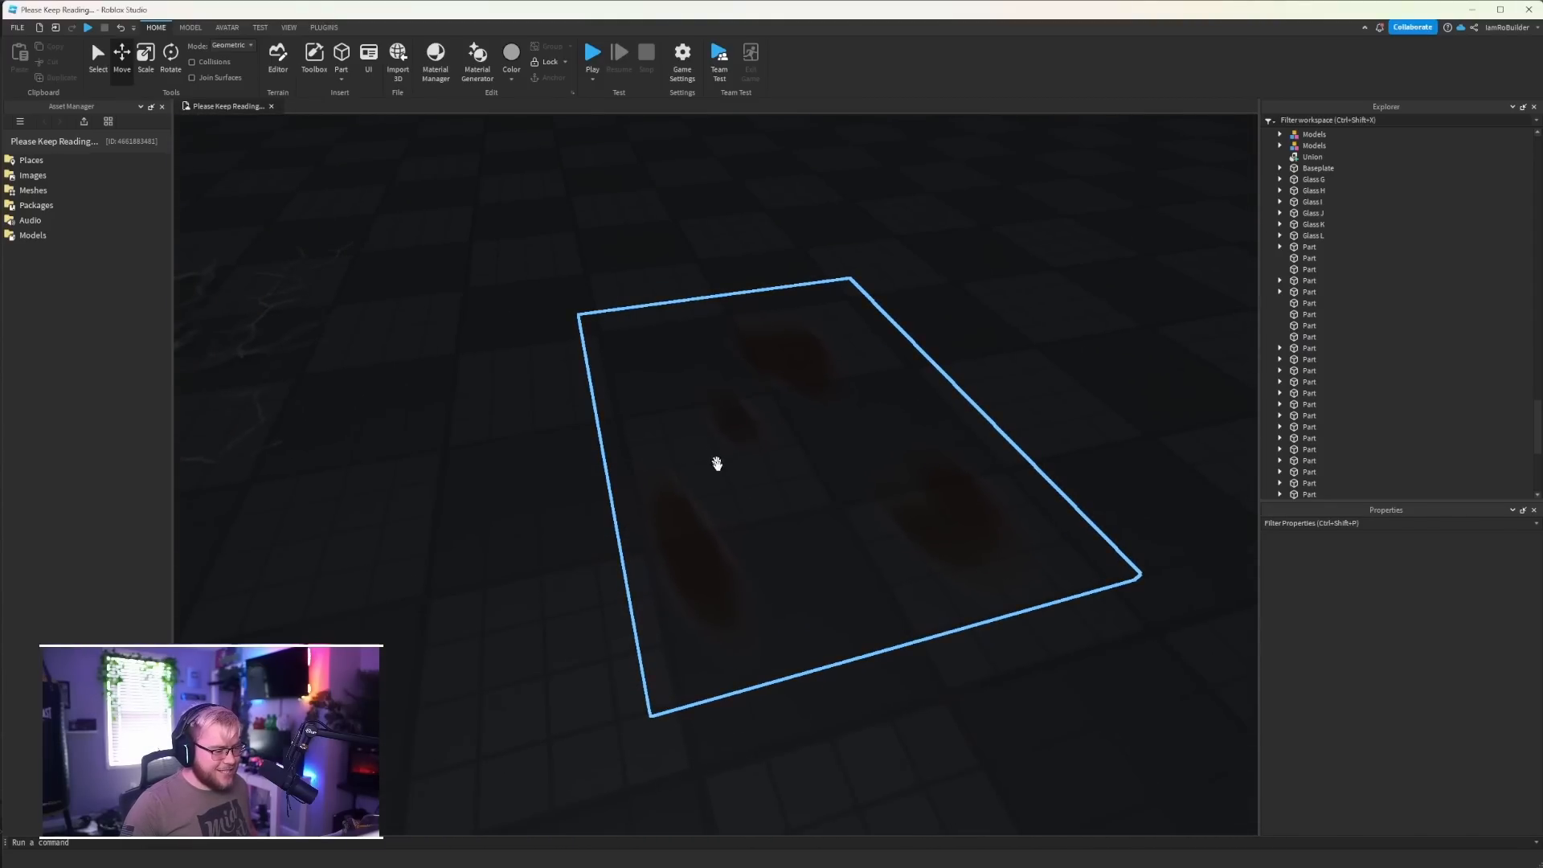
# Bring the brown dirt decal part from the baseplate outside onto the checkered hall's floor
pyautogui.press('s')
pyautogui.moveTo(719, 566); pyautogui.dragTo(665, 554)
pyautogui.moveTo(689, 575); pyautogui.dragTo(664, 555, button='right')
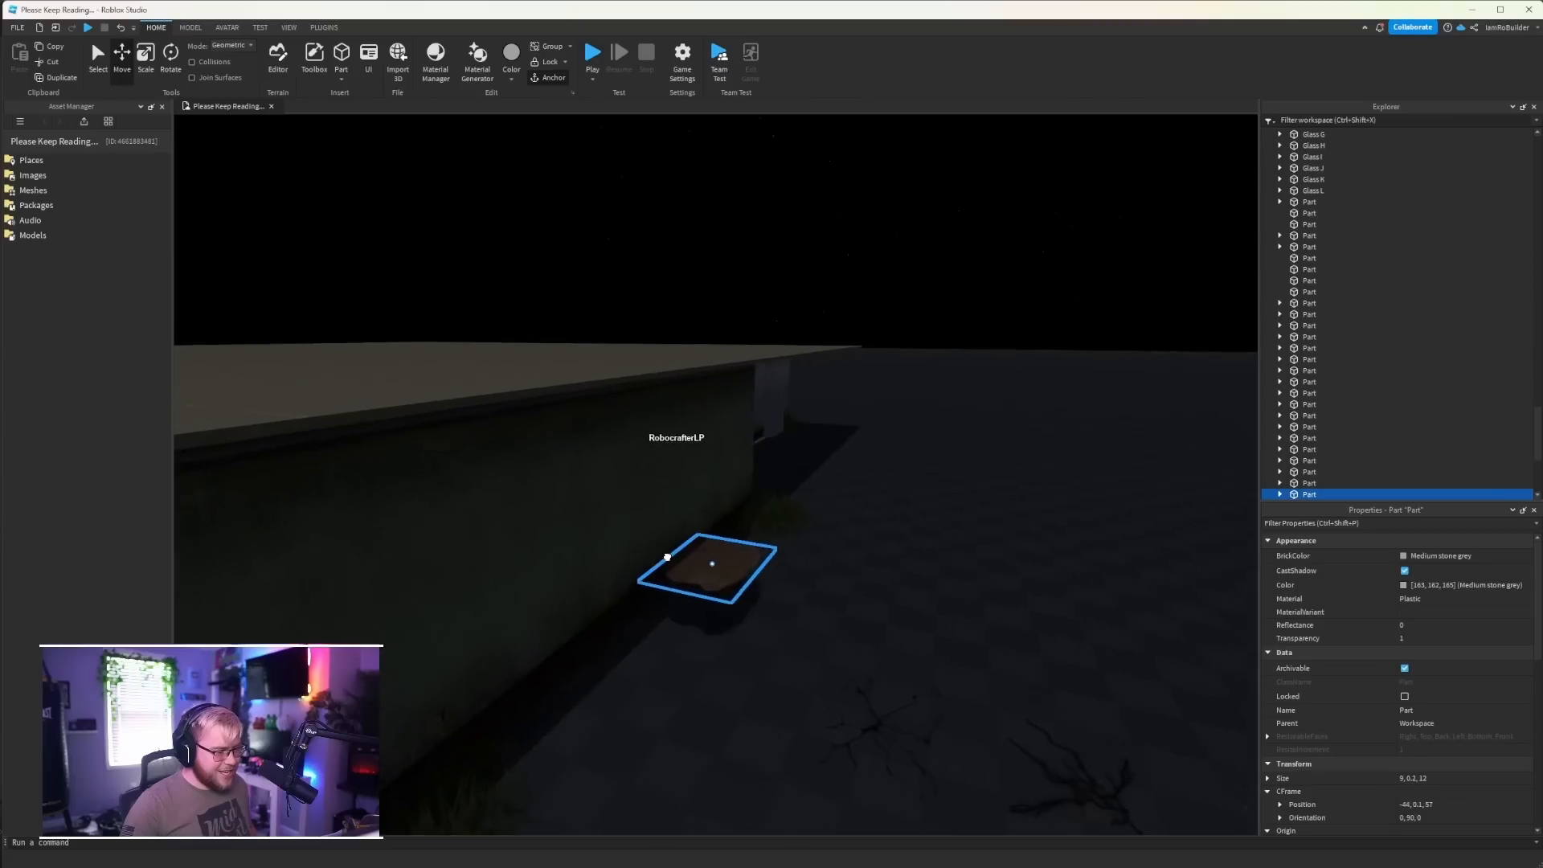
pyautogui.press('w')
pyautogui.moveTo(665, 554); pyautogui.dragTo(664, 554)
pyautogui.moveTo(669, 557); pyautogui.dragTo(664, 554, button='right')
pyautogui.press('w')
pyautogui.moveTo(664, 554); pyautogui.dragTo(654, 527)
pyautogui.moveTo(654, 527); pyautogui.dragTo(654, 527, button='right')
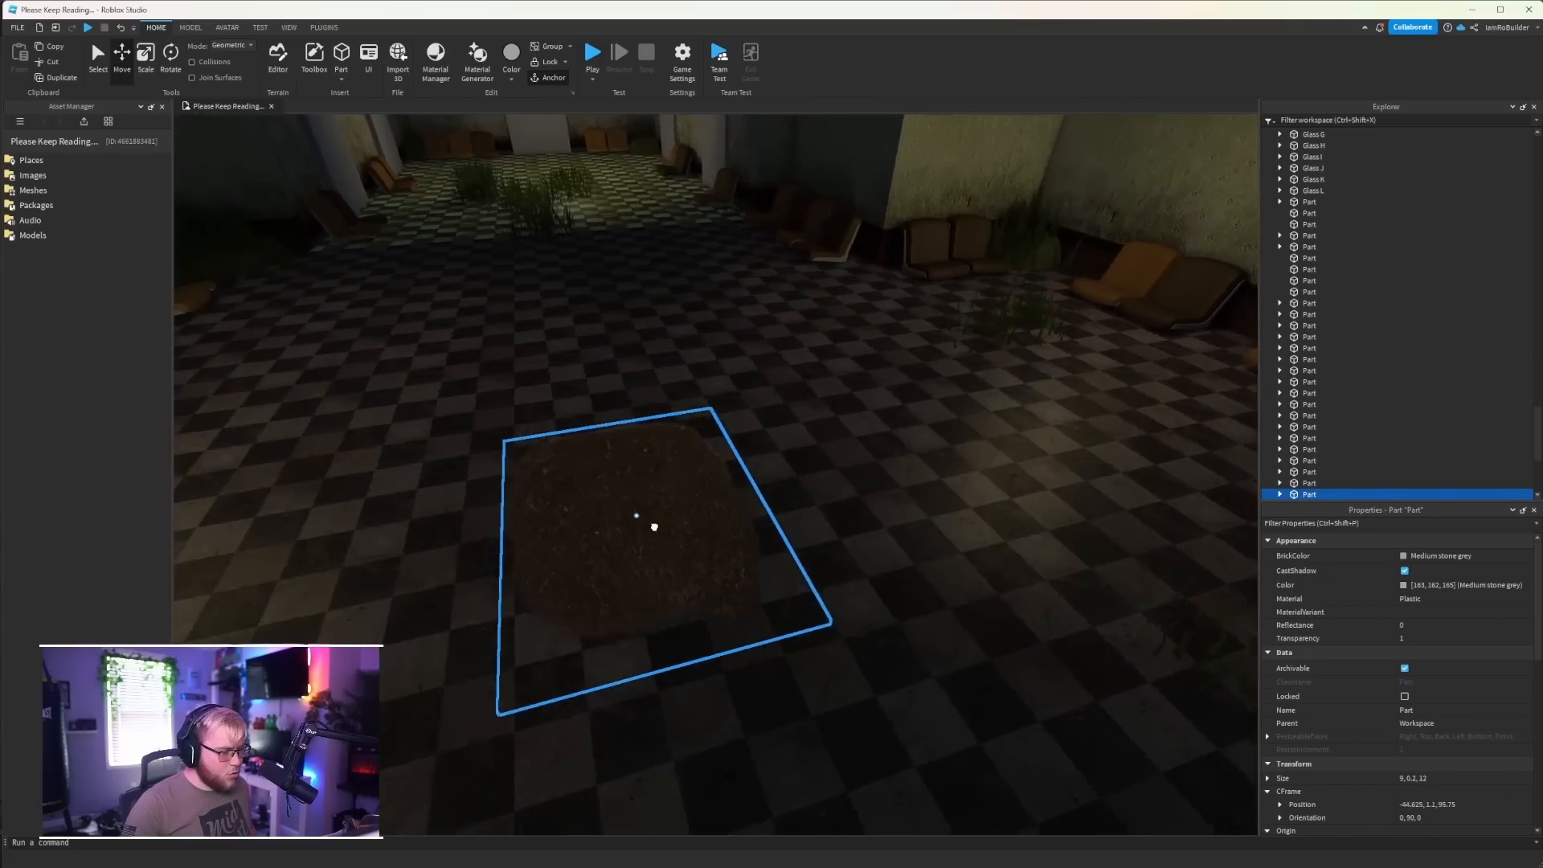
pyautogui.moveTo(654, 528); pyautogui.dragTo(654, 527)
pyautogui.moveTo(654, 527); pyautogui.dragTo(654, 527, button='right')
# Move the brown dirt decal part beside the orange chairs and thin it to 0.075 studs
pyautogui.press('w')
pyautogui.moveTo(835, 546); pyautogui.dragTo(856, 546, button='right')
pyautogui.press('s')
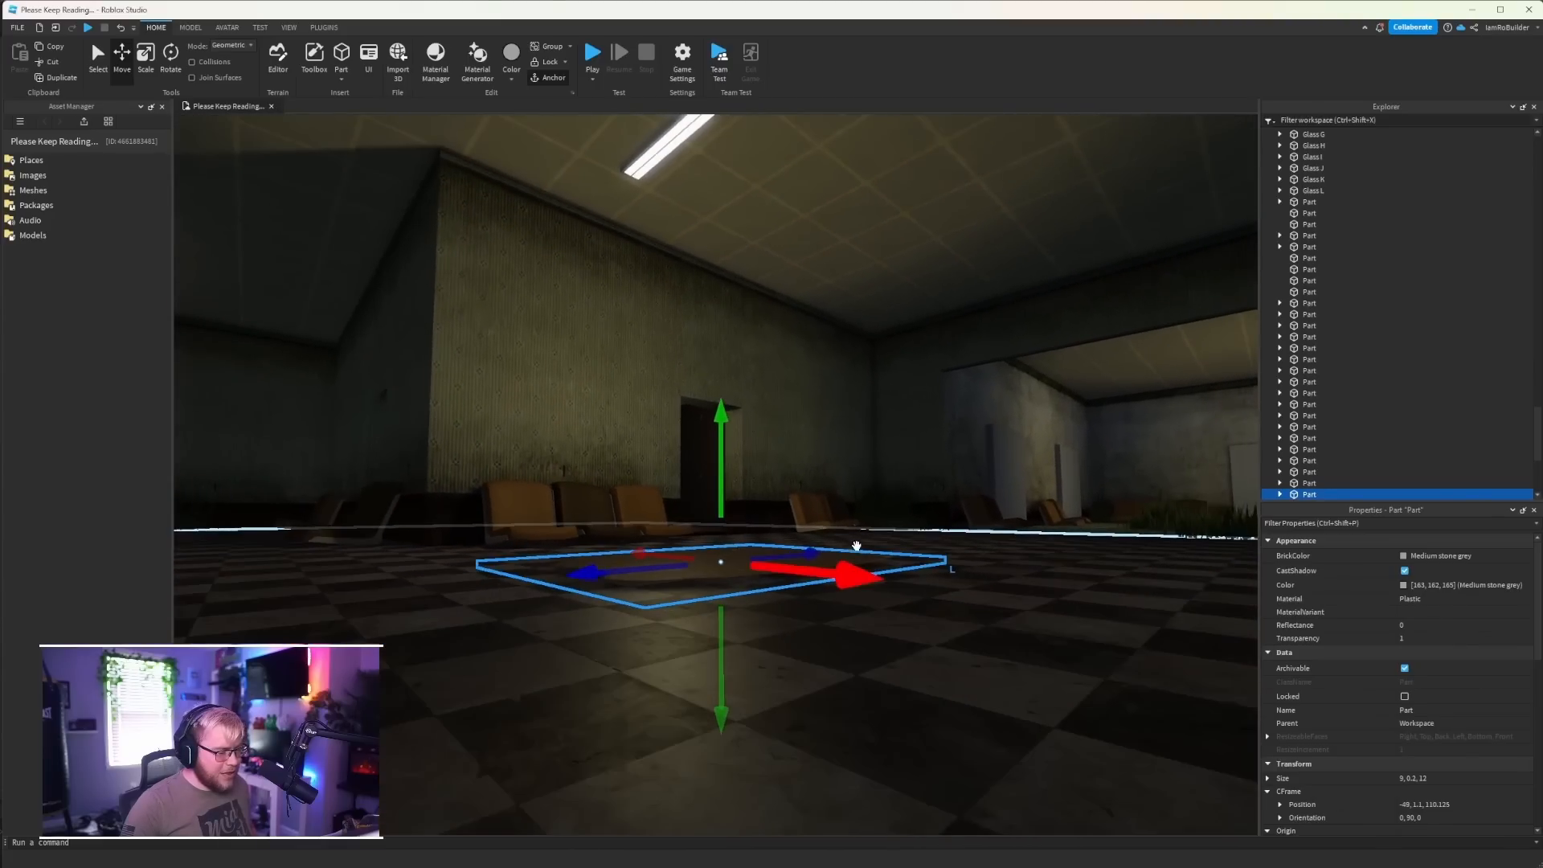
pyautogui.press('w')
pyautogui.moveTo(774, 575); pyautogui.dragTo(774, 574, button='right')
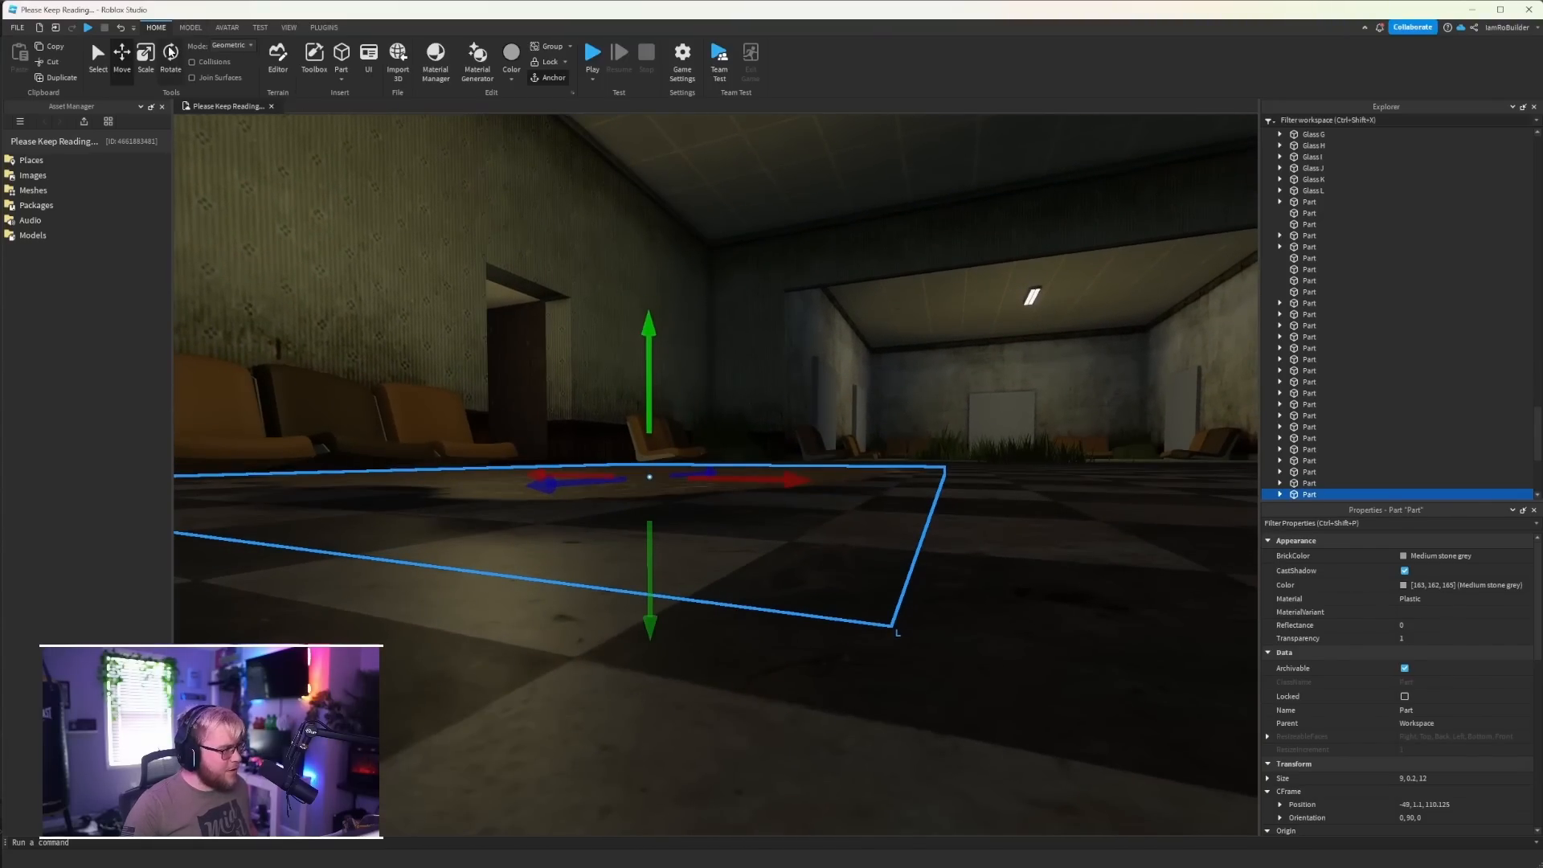
pyautogui.moveTo(879, 575); pyautogui.dragTo(573, 415)
pyautogui.press('f')
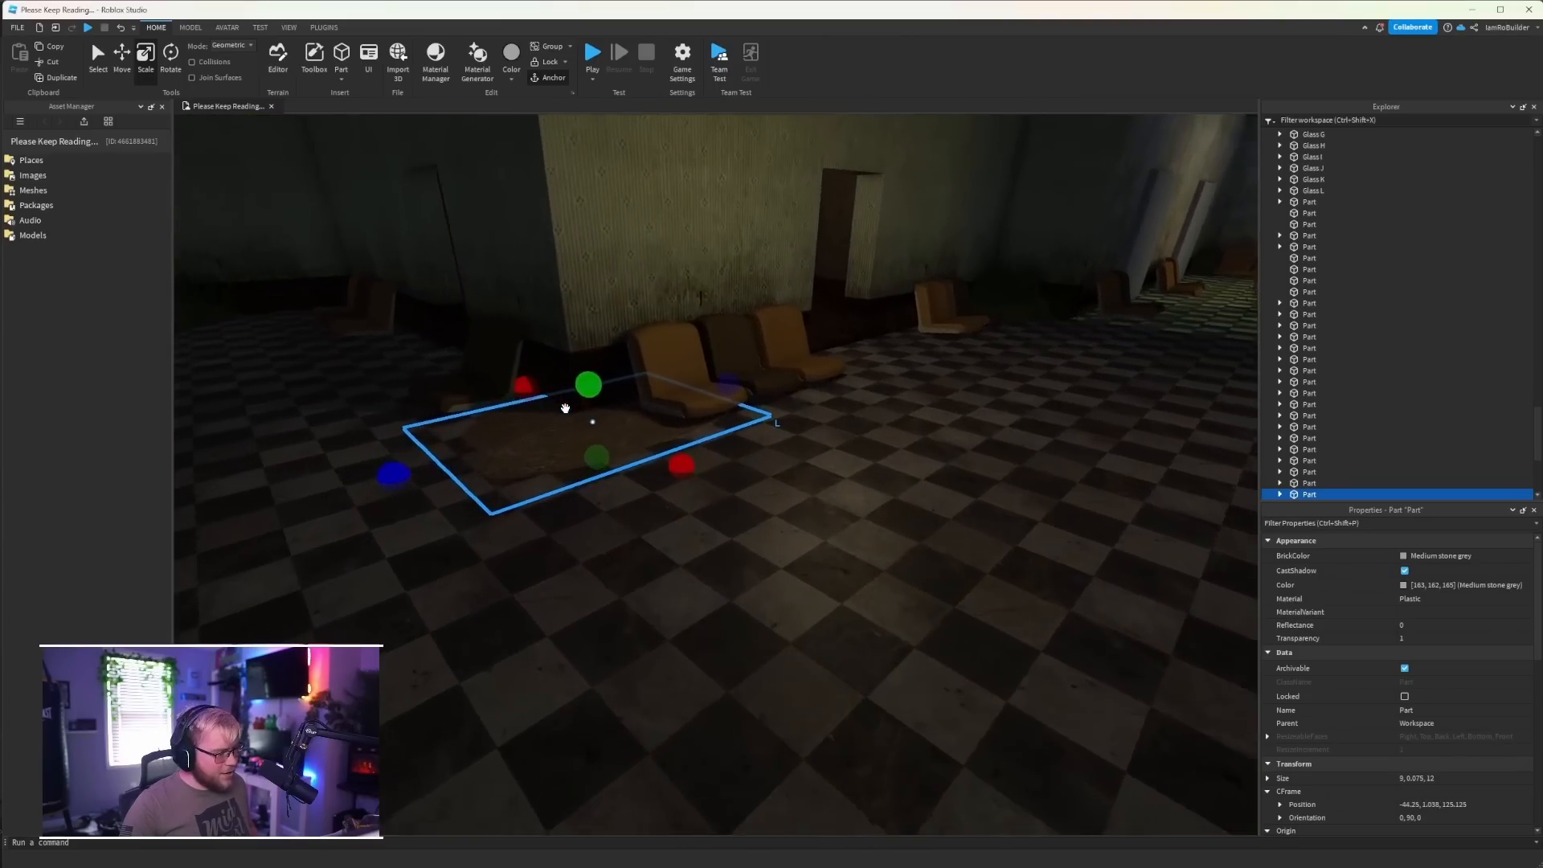
# Turn off move snapping and flatten the brown dirt decal part to 0.001 studs
pyautogui.click(190, 28)
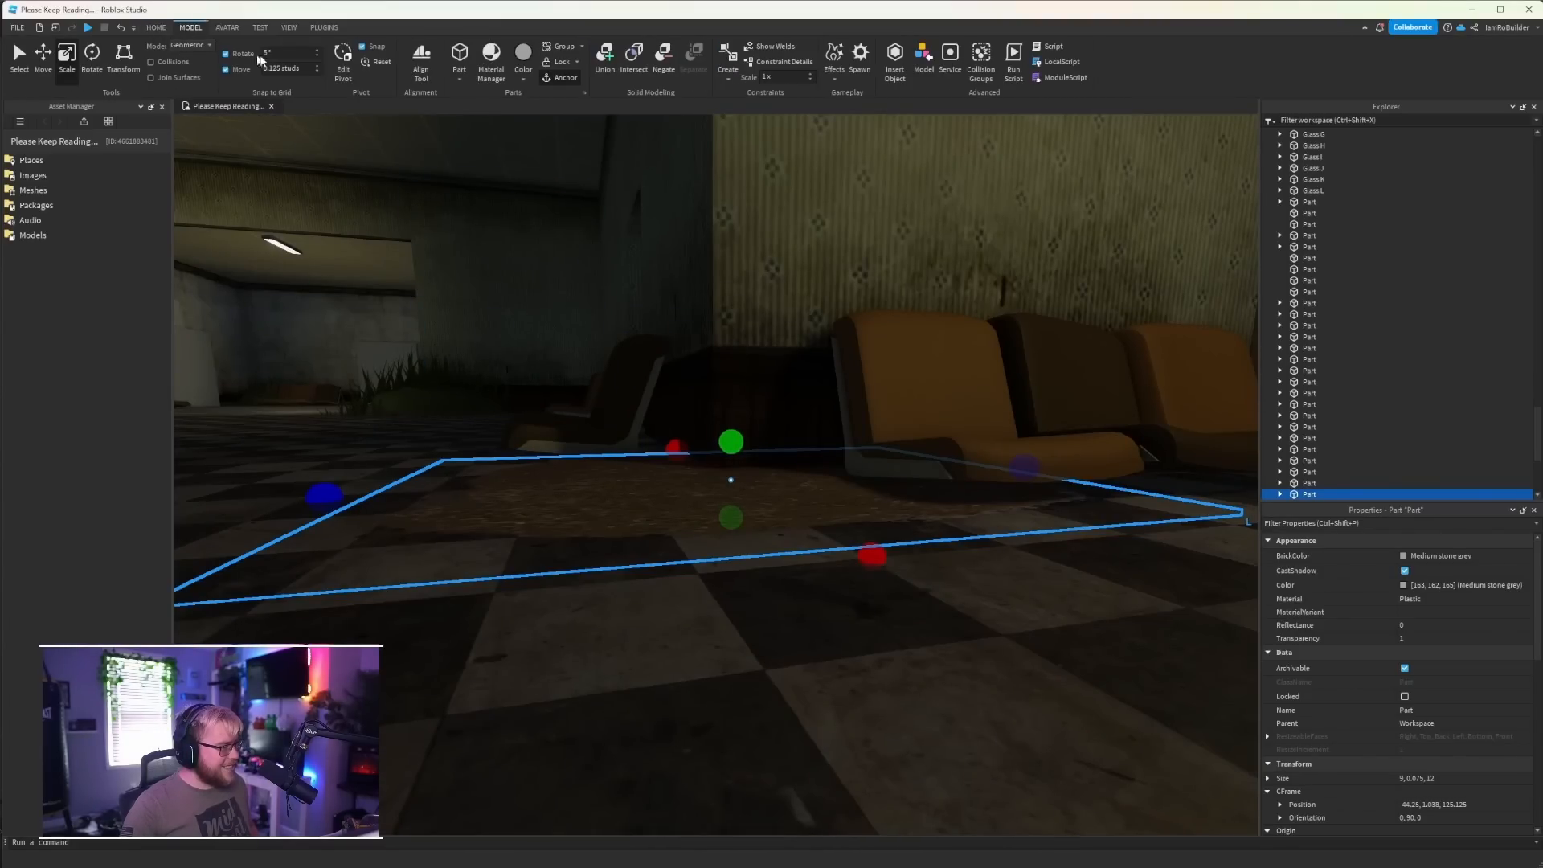
pyautogui.click(226, 69)
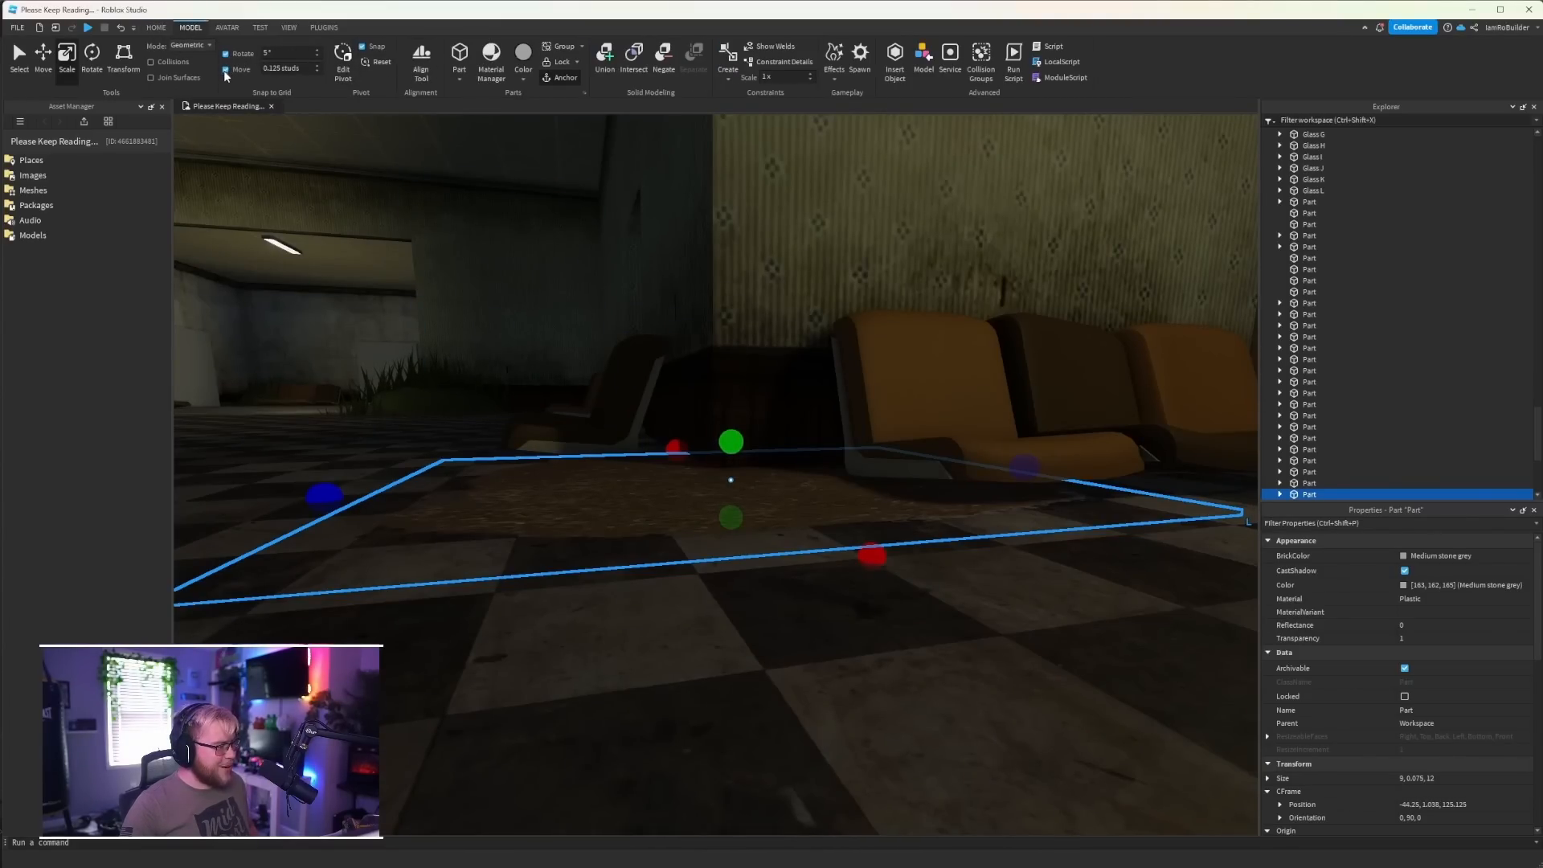
pyautogui.moveTo(593, 407); pyautogui.dragTo(594, 406, button='right')
pyautogui.press('w')
# Flatten the stain, moss and crack decal parts laid out on the baseplate to a thickness of 0.001 studs
pyautogui.click(1037, 591)
pyautogui.click(978, 430)
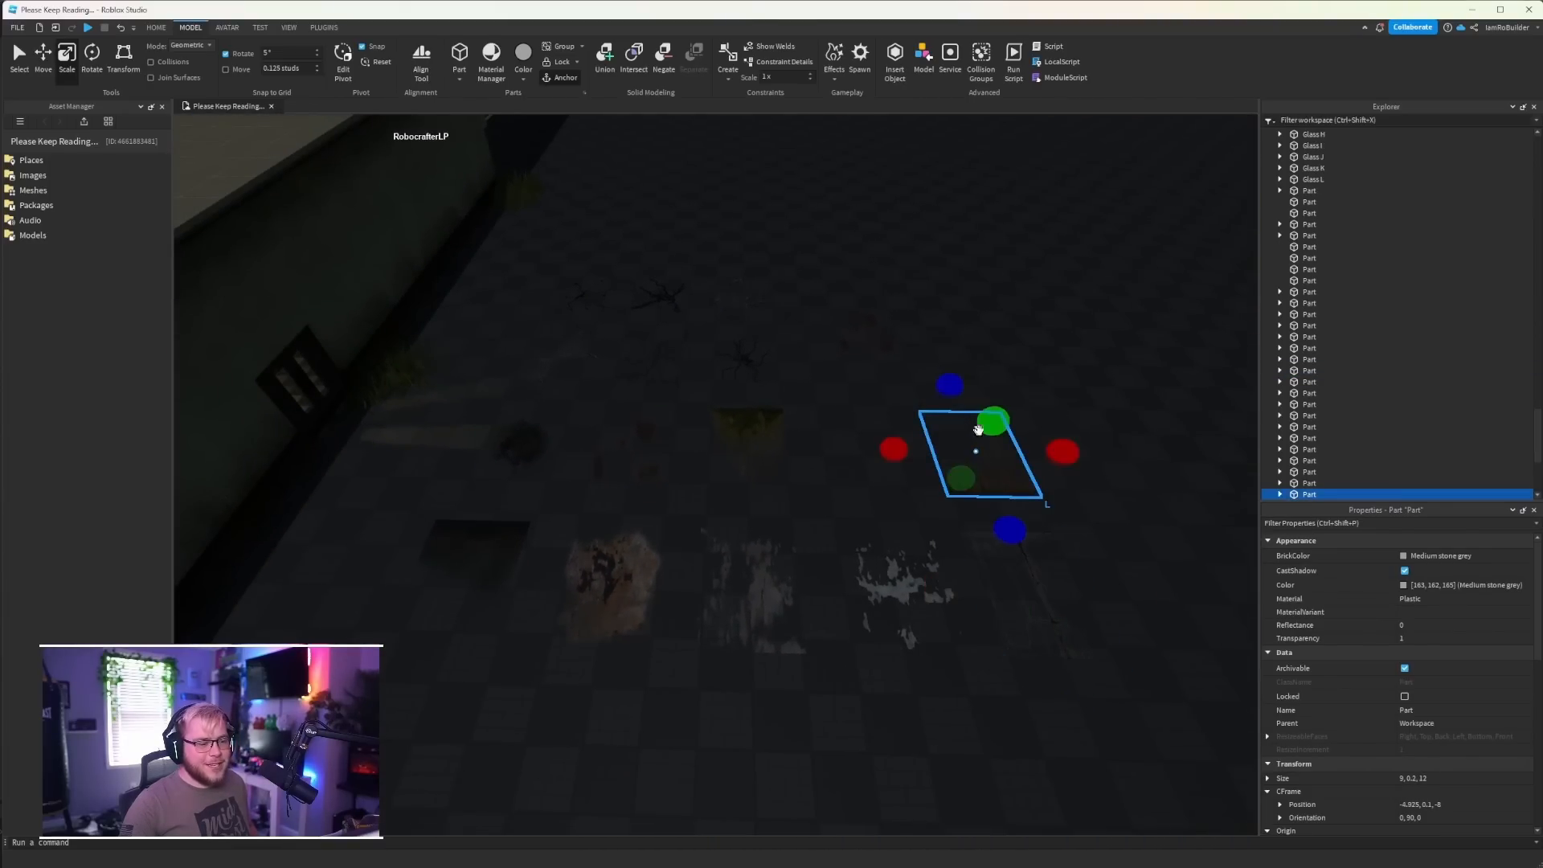
pyautogui.click(724, 410)
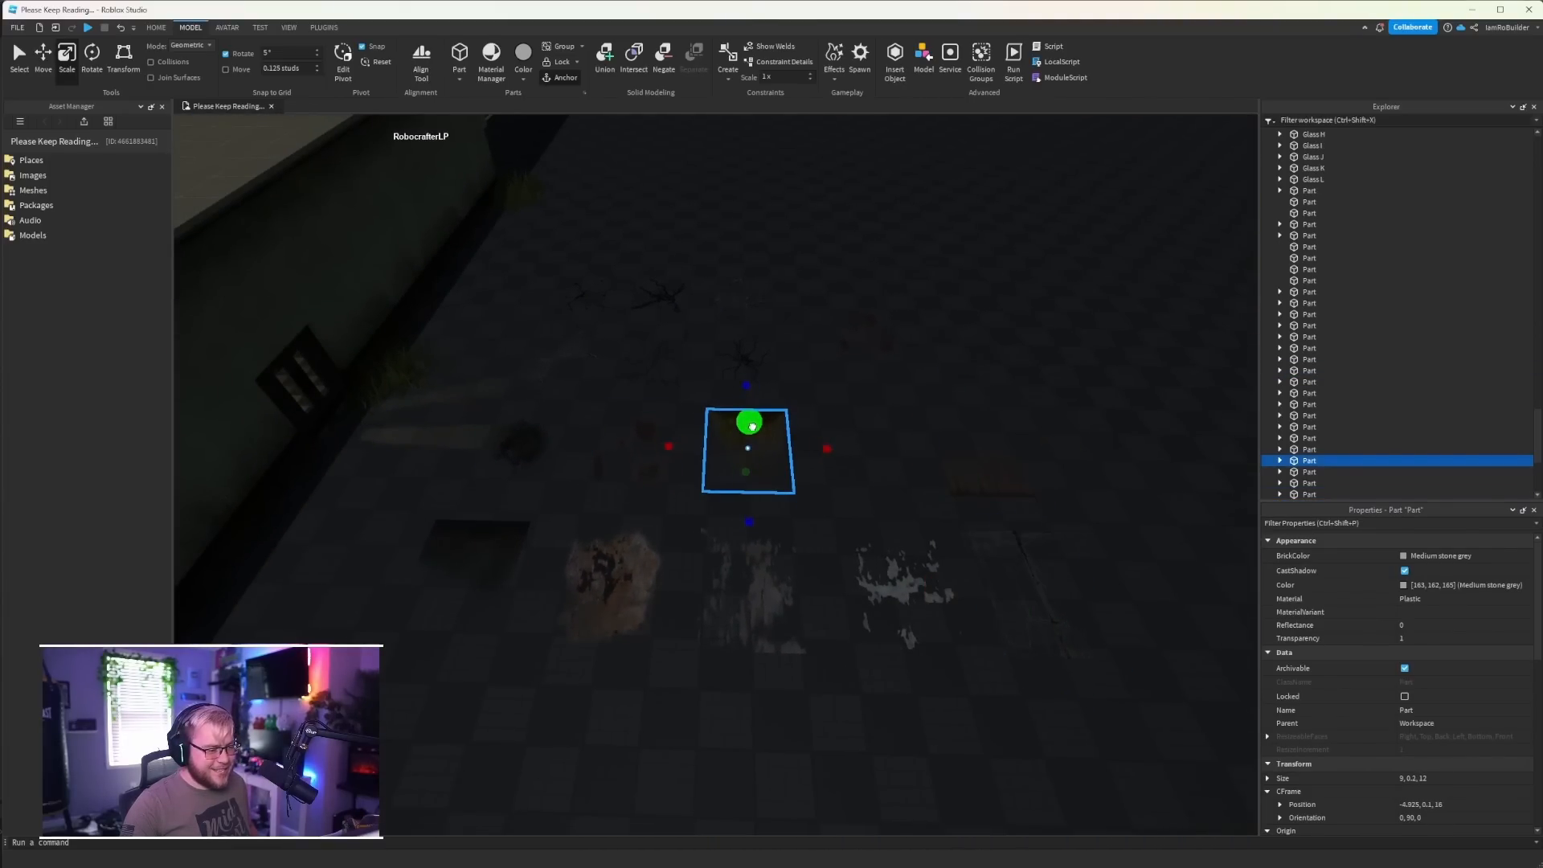
pyautogui.click(510, 438)
pyautogui.click(648, 354)
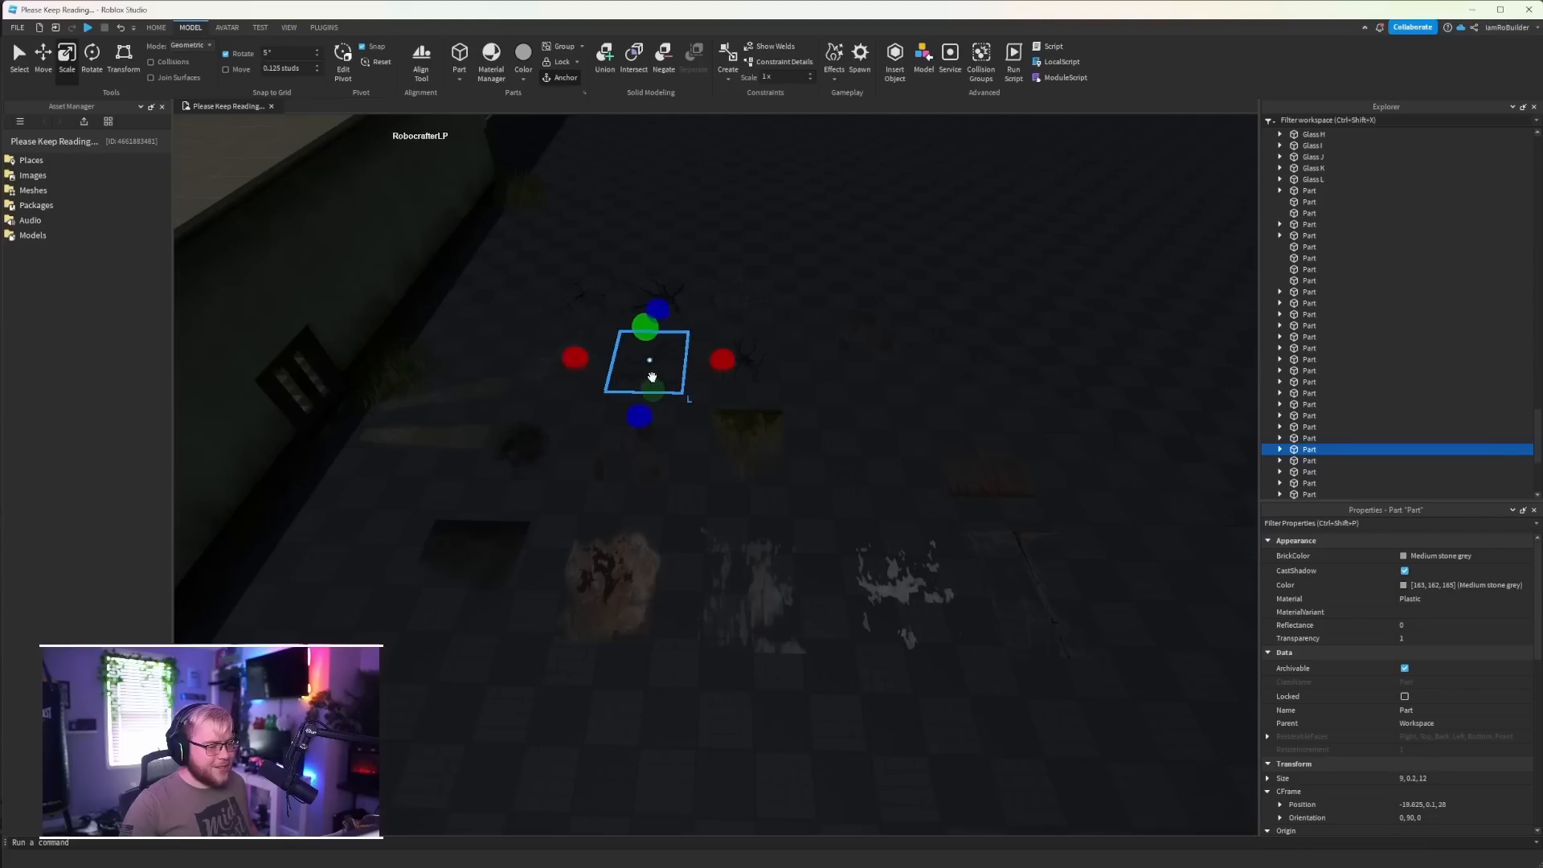
pyautogui.click(761, 362)
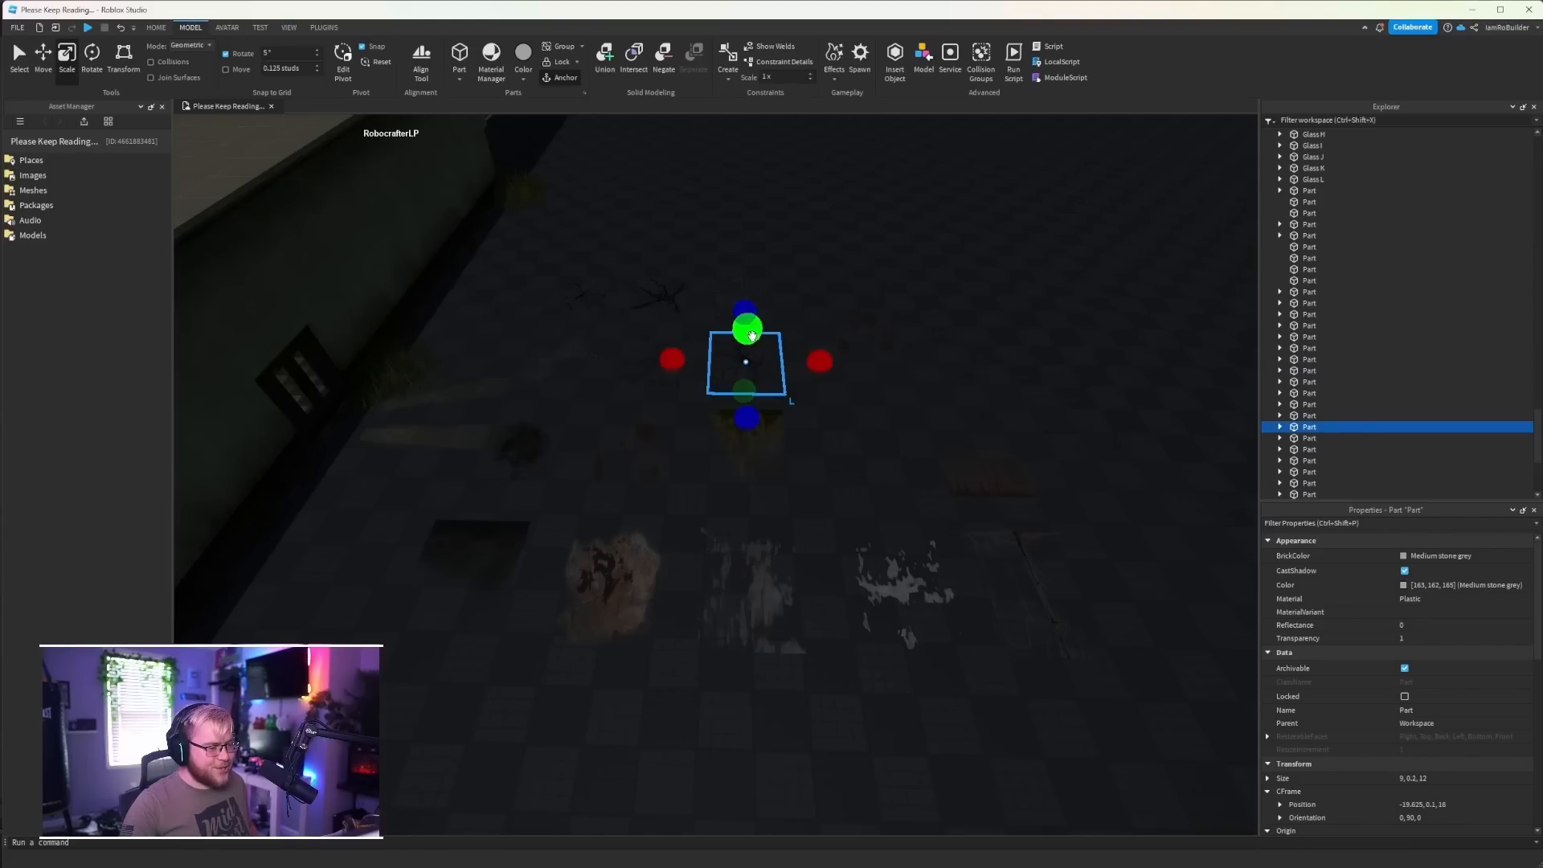
pyautogui.click(855, 354)
pyautogui.click(743, 299)
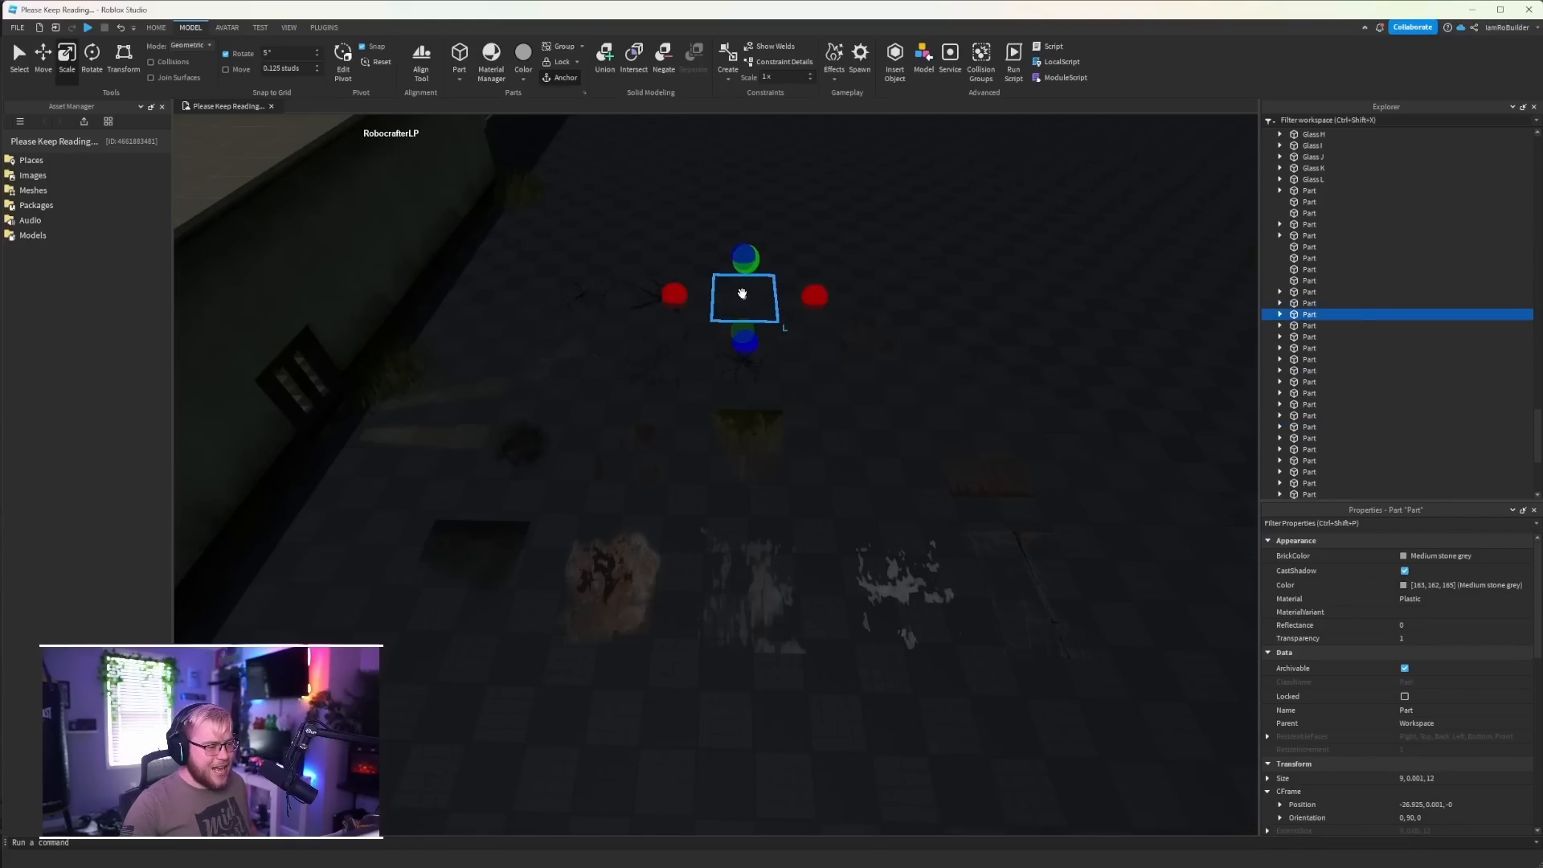
pyautogui.click(555, 303)
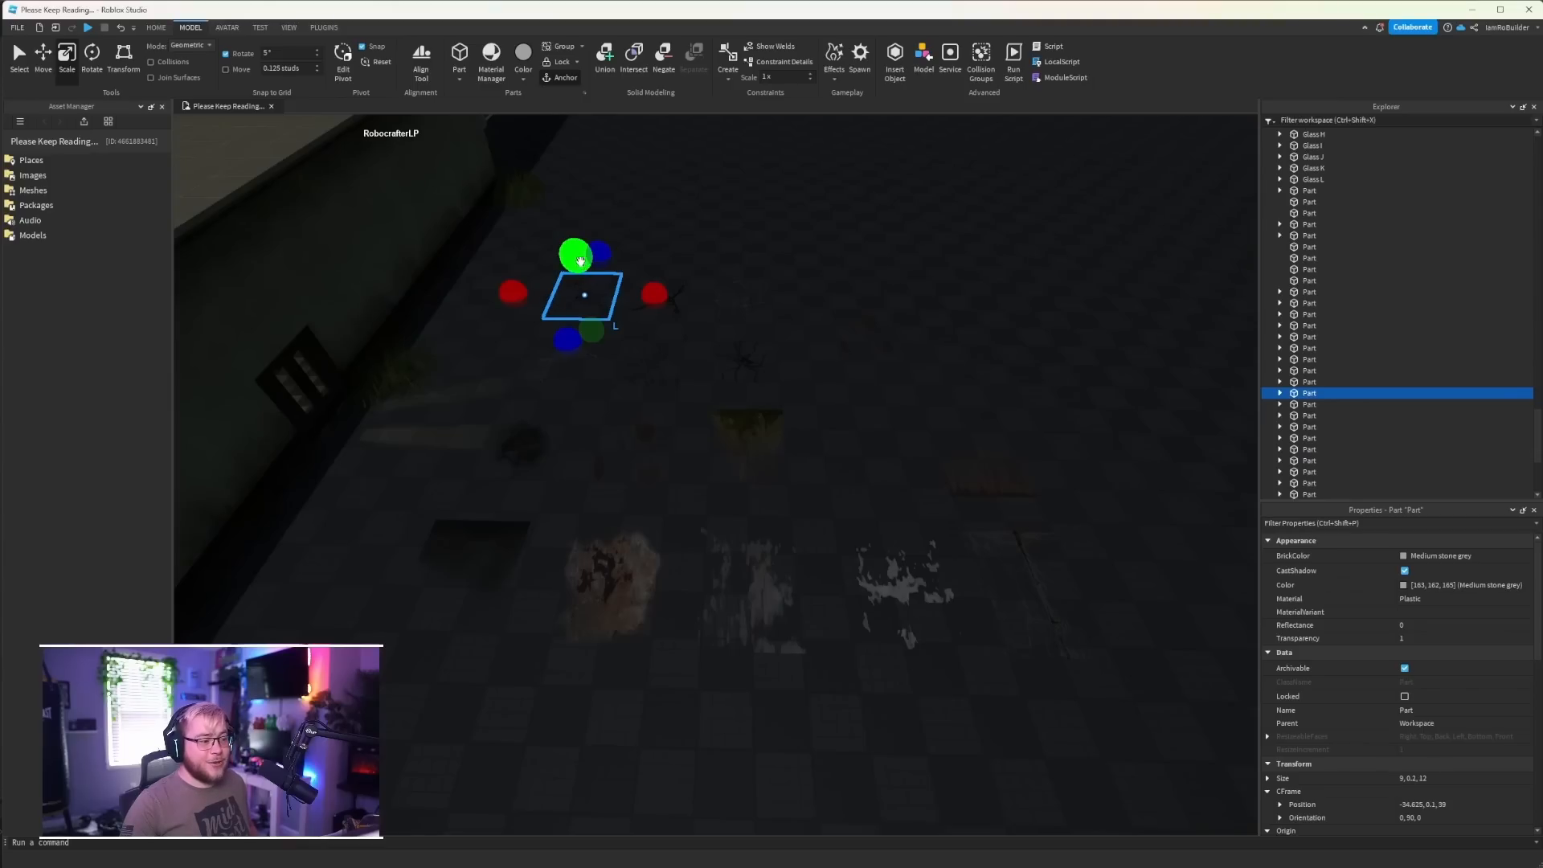
pyautogui.click(639, 347)
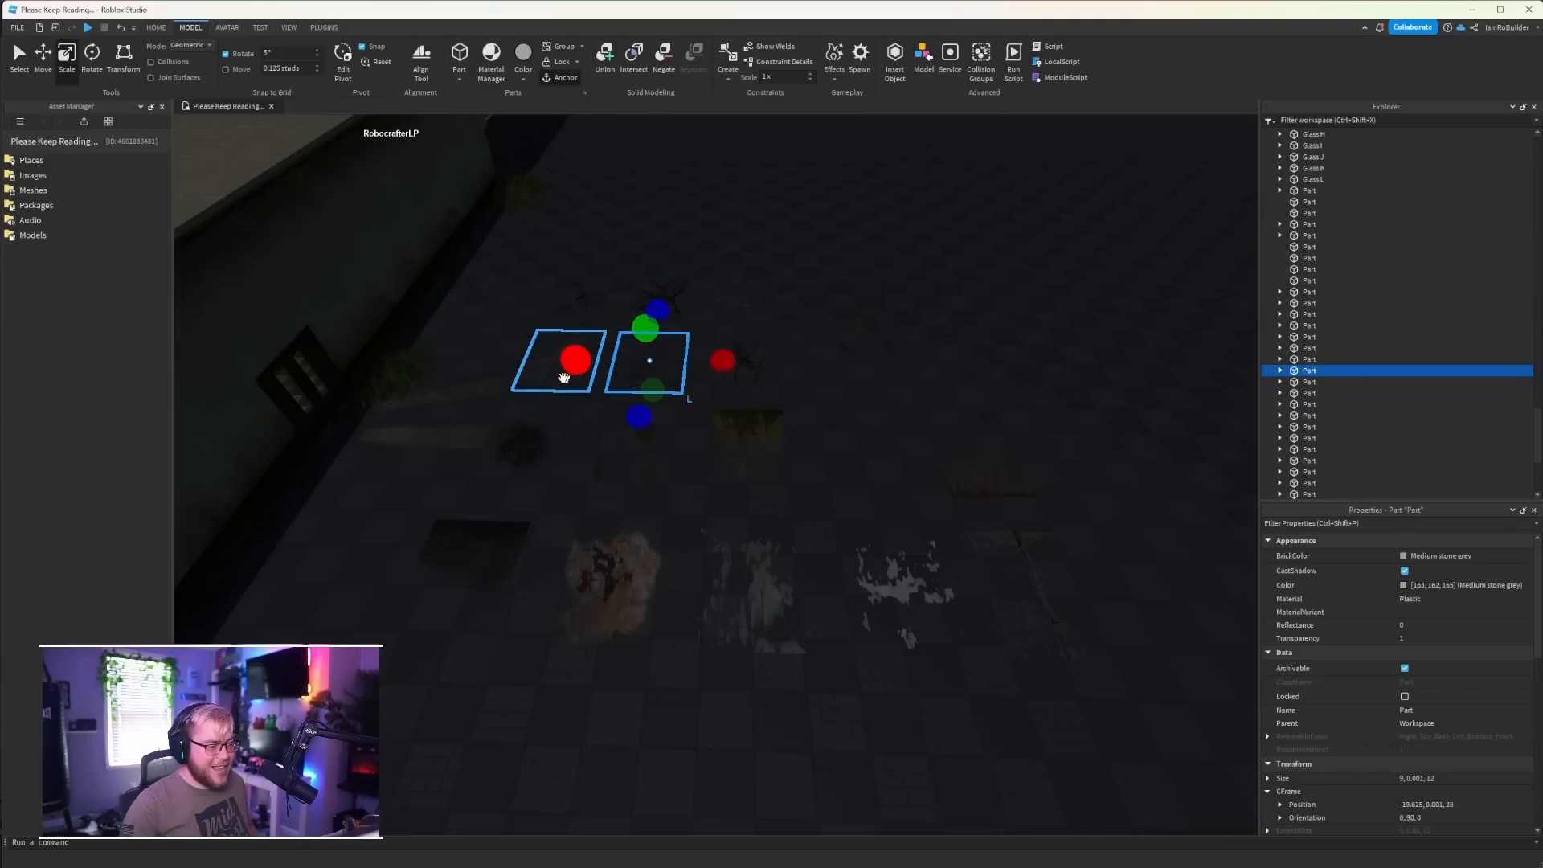
pyautogui.click(563, 377)
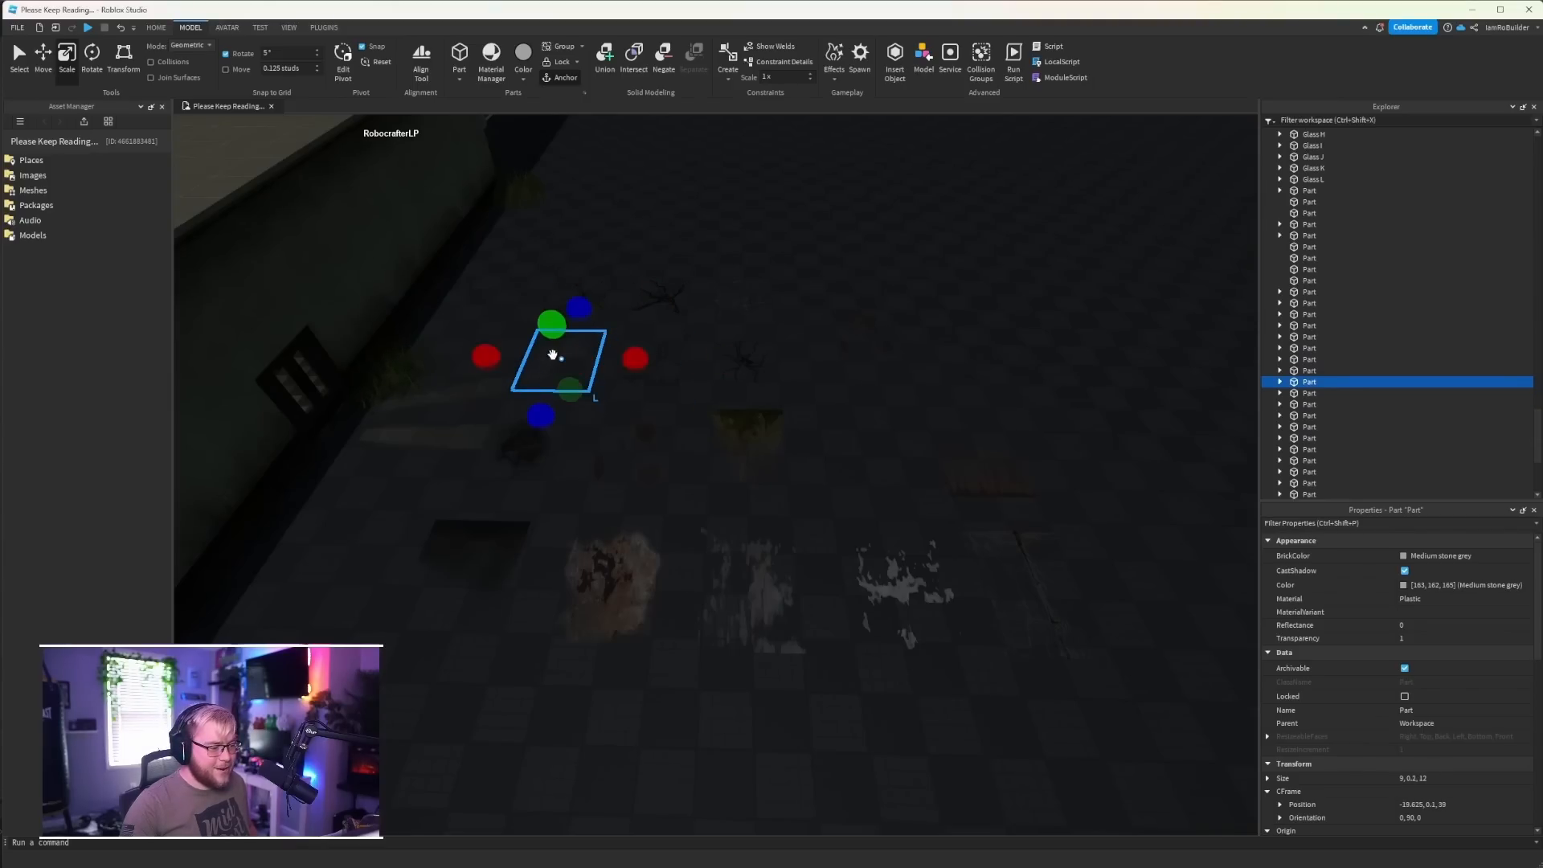
# Turn move snapping back on and place the rusty peeling decal part on the green checkered room's floor
pyautogui.click(227, 70)
pyautogui.click(911, 289)
pyautogui.scroll(3, 892, 368)
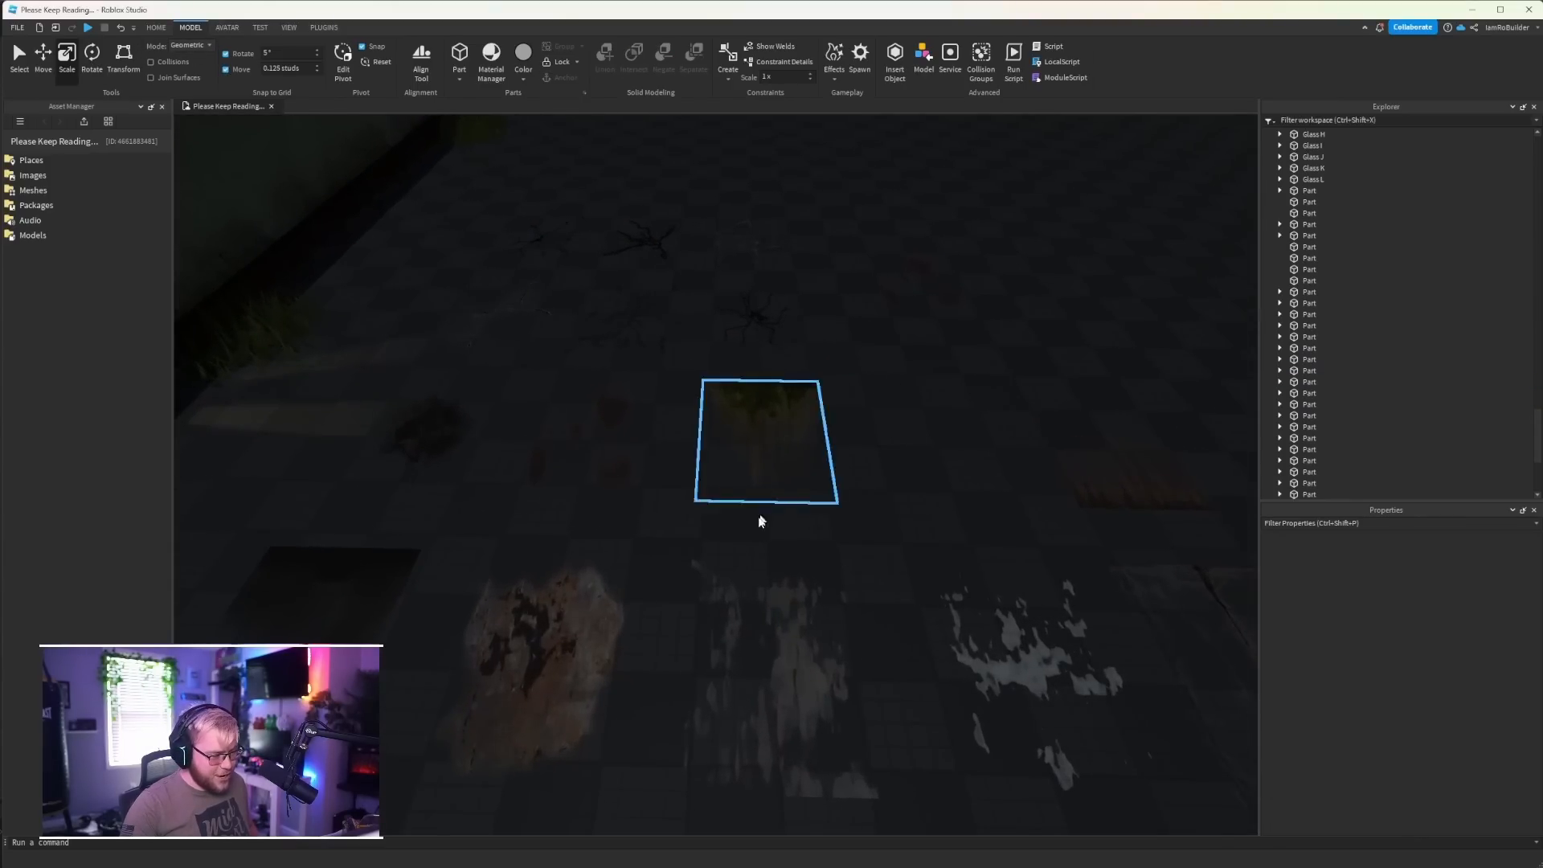
pyautogui.moveTo(530, 643); pyautogui.dragTo(558, 220)
pyautogui.moveTo(557, 221); pyautogui.dragTo(558, 220, button='right')
pyautogui.moveTo(633, 356); pyautogui.dragTo(651, 396)
pyautogui.keyDown('ctrl'); pyautogui.moveTo(535, 572); pyautogui.dragTo(532, 592); pyautogui.keyUp('ctrl')
pyautogui.moveTo(635, 453); pyautogui.dragTo(634, 460, button='right')
pyautogui.moveTo(642, 595); pyautogui.dragTo(682, 588, button='right')
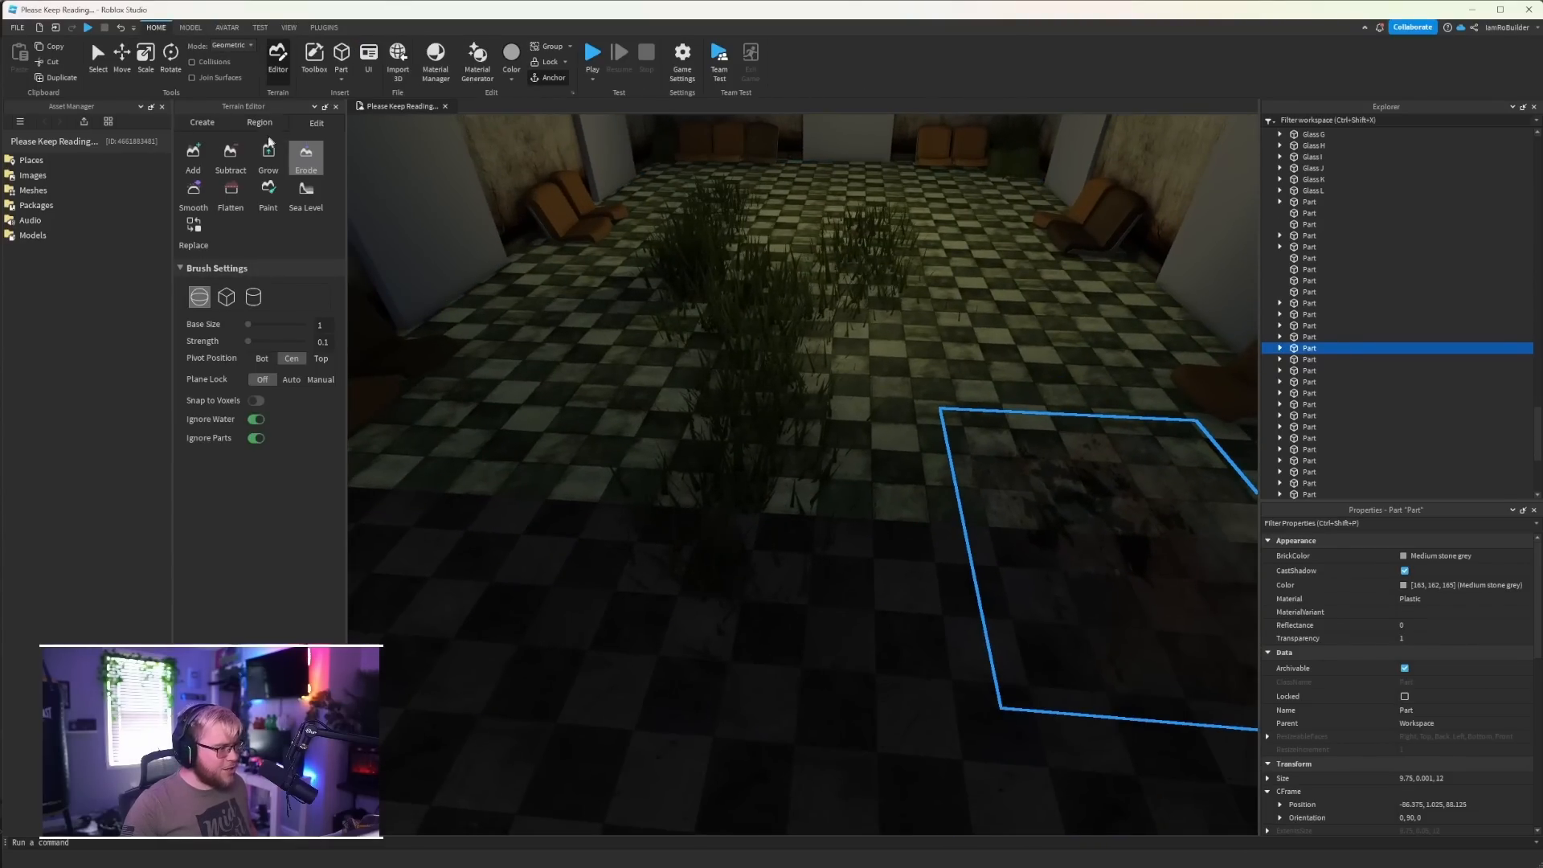
# Paint the terrain between the grass clumps in the green checkered room with base size 1
pyautogui.click(270, 191)
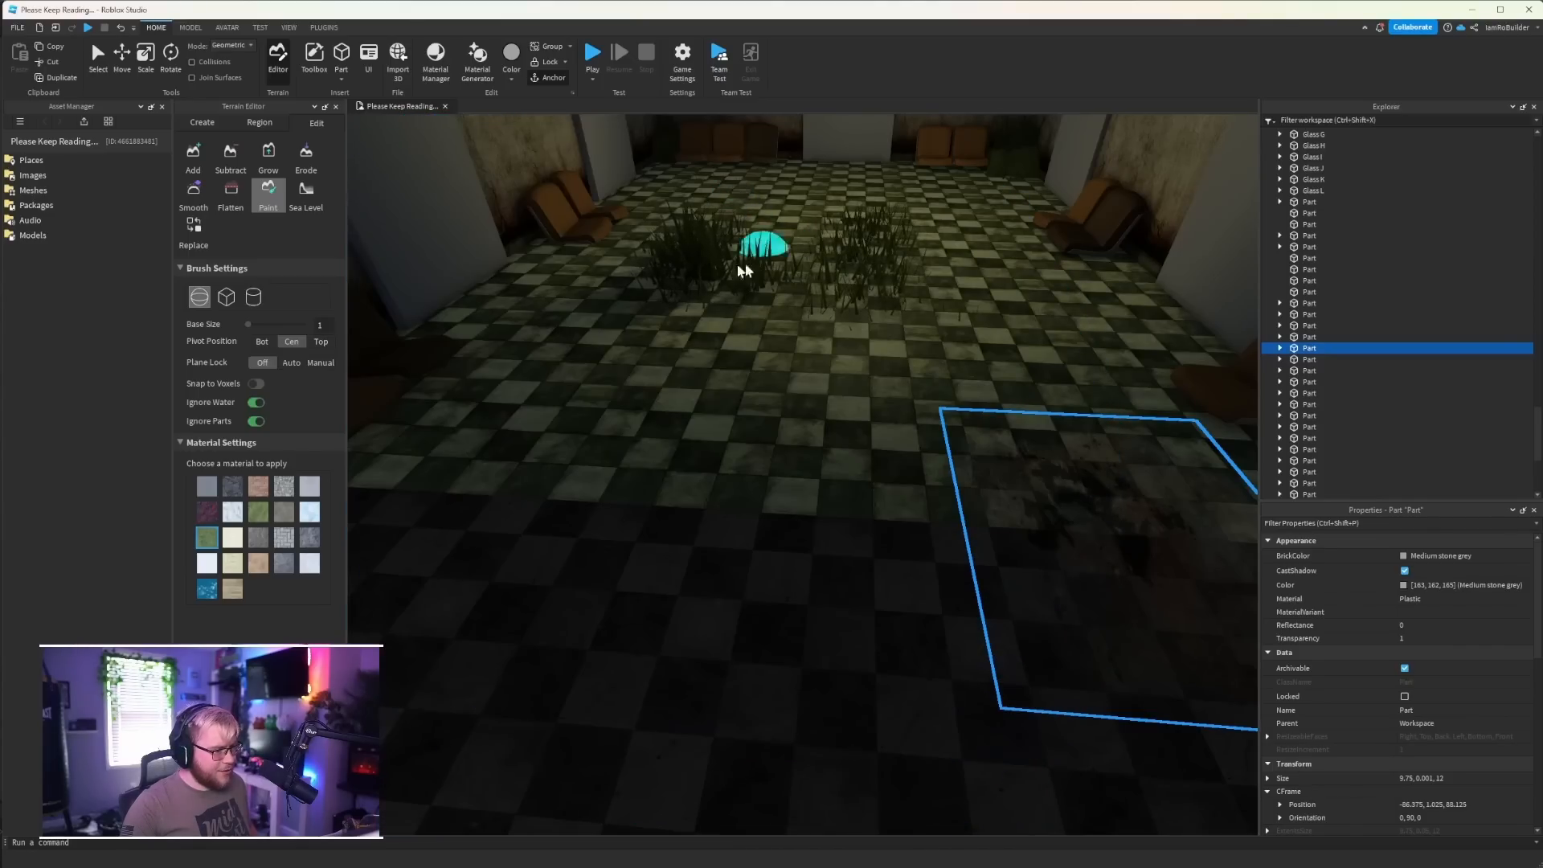
pyautogui.moveTo(743, 270); pyautogui.dragTo(766, 314)
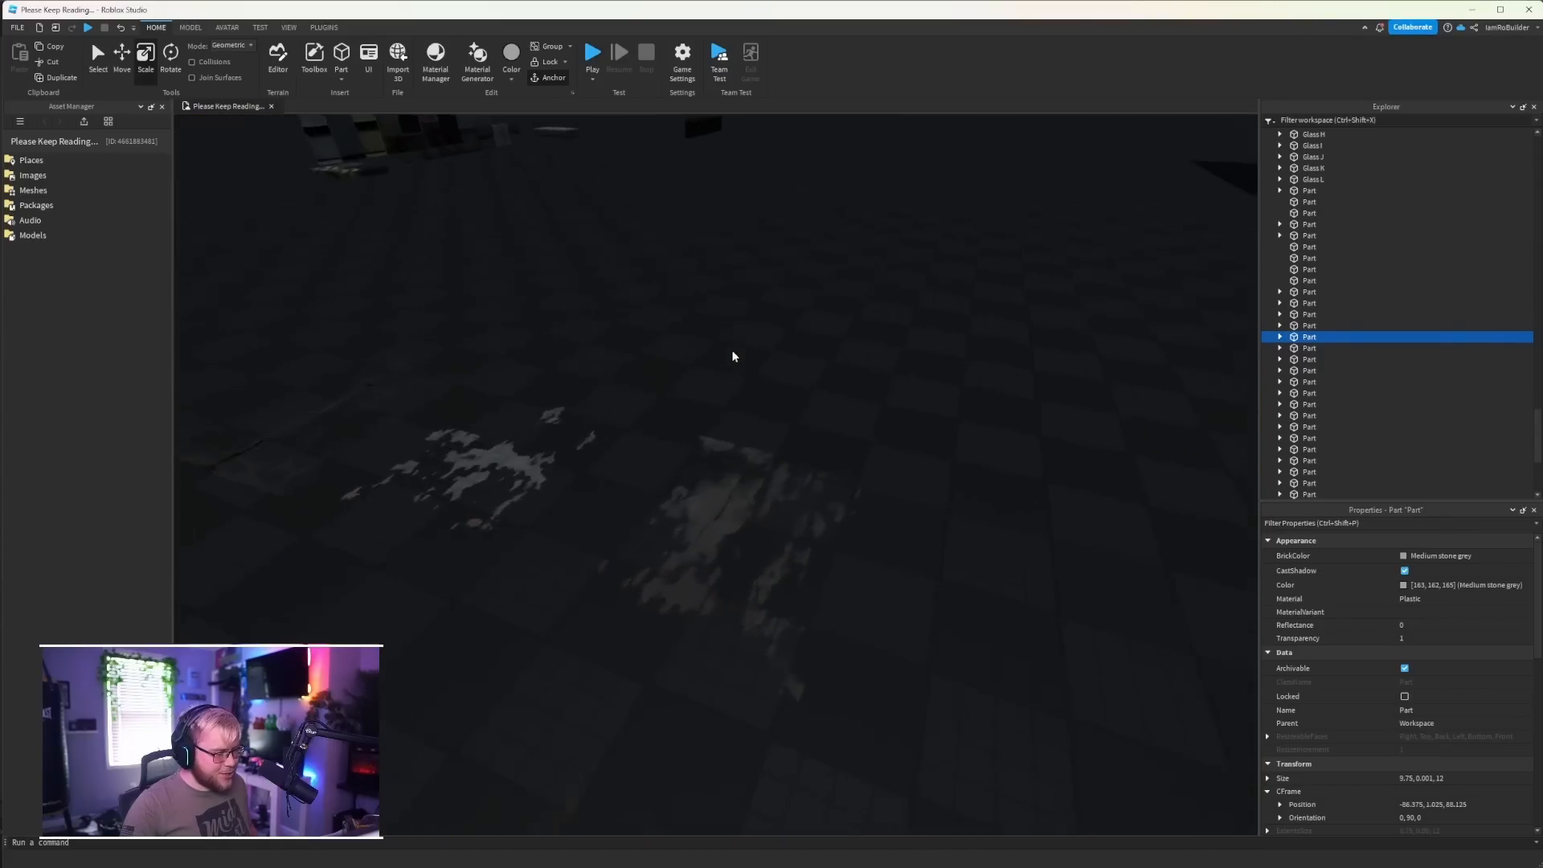
# Bring the dark gradient decal part from the baseplate into the building by the grey-floored room
pyautogui.press('s')
pyautogui.moveTo(732, 350); pyautogui.dragTo(732, 350, button='right')
pyautogui.moveTo(616, 531); pyautogui.dragTo(616, 531, button='right')
pyautogui.press('w')
pyautogui.press('d')
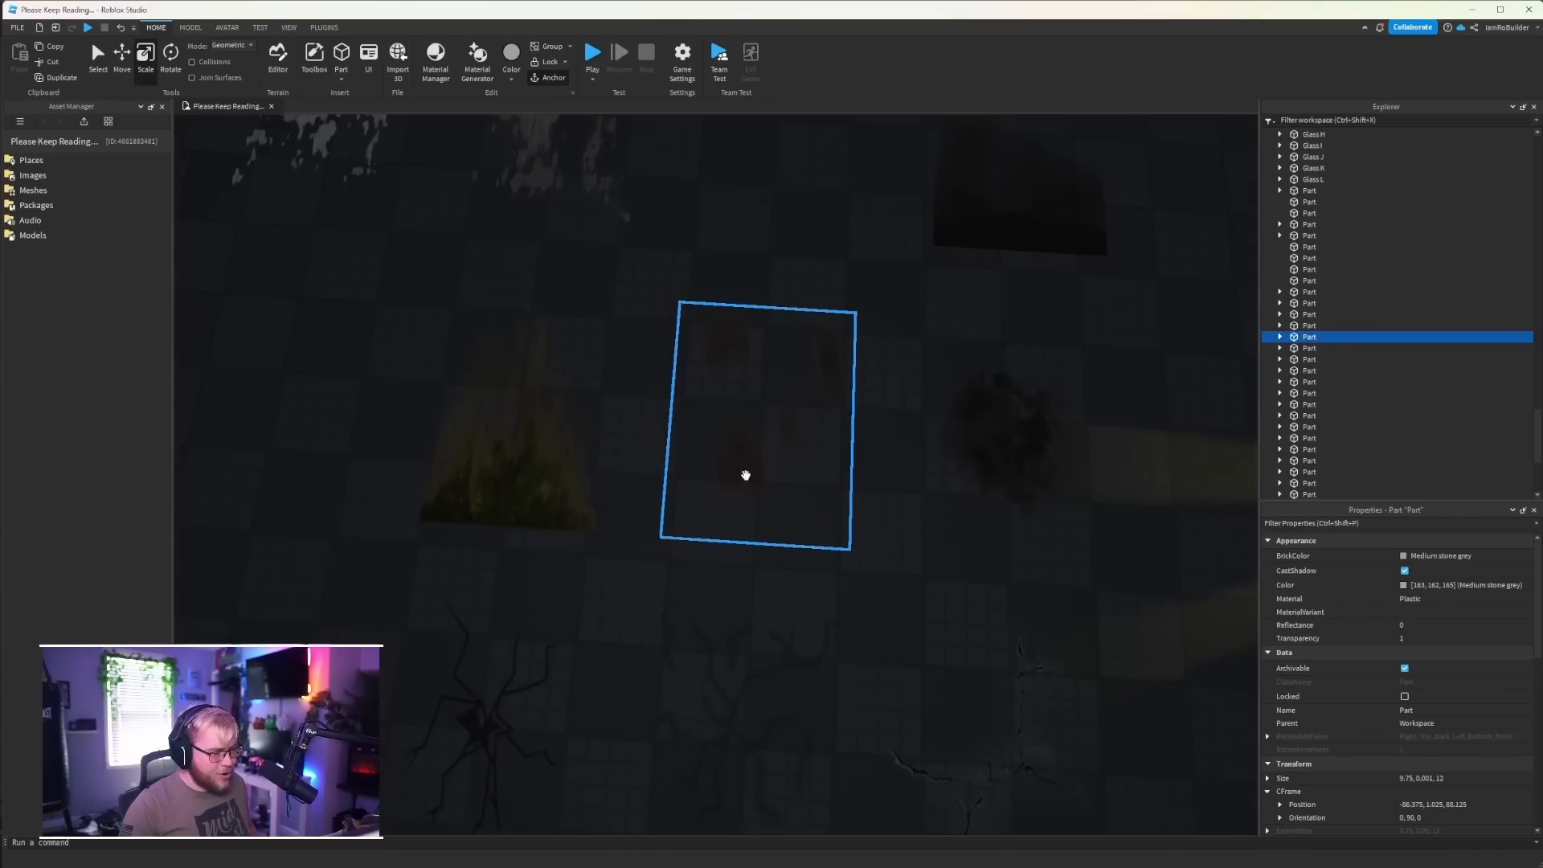
pyautogui.click(981, 437)
pyautogui.keyDown('ctrl'); pyautogui.click(775, 399); pyautogui.keyUp('ctrl')
pyautogui.moveTo(774, 399); pyautogui.dragTo(775, 399, button='right')
pyautogui.press('w')
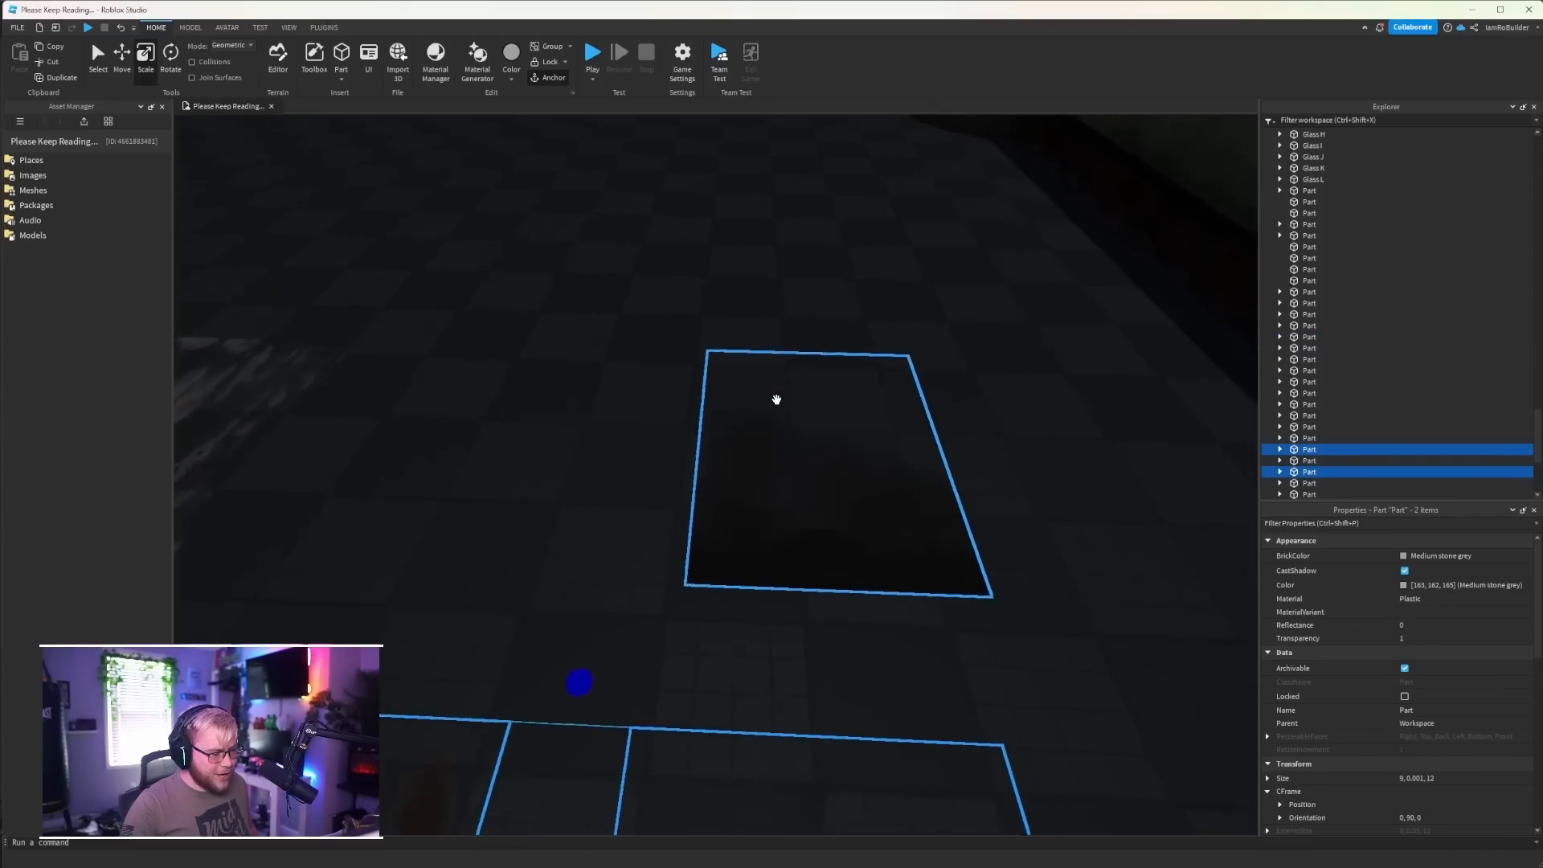
pyautogui.keyDown('ctrl'); pyautogui.click(775, 399); pyautogui.keyUp('ctrl')
pyautogui.moveTo(675, 364); pyautogui.dragTo(676, 364, button='right')
pyautogui.press('w')
pyautogui.press('s')
pyautogui.moveTo(676, 364); pyautogui.dragTo(768, 327)
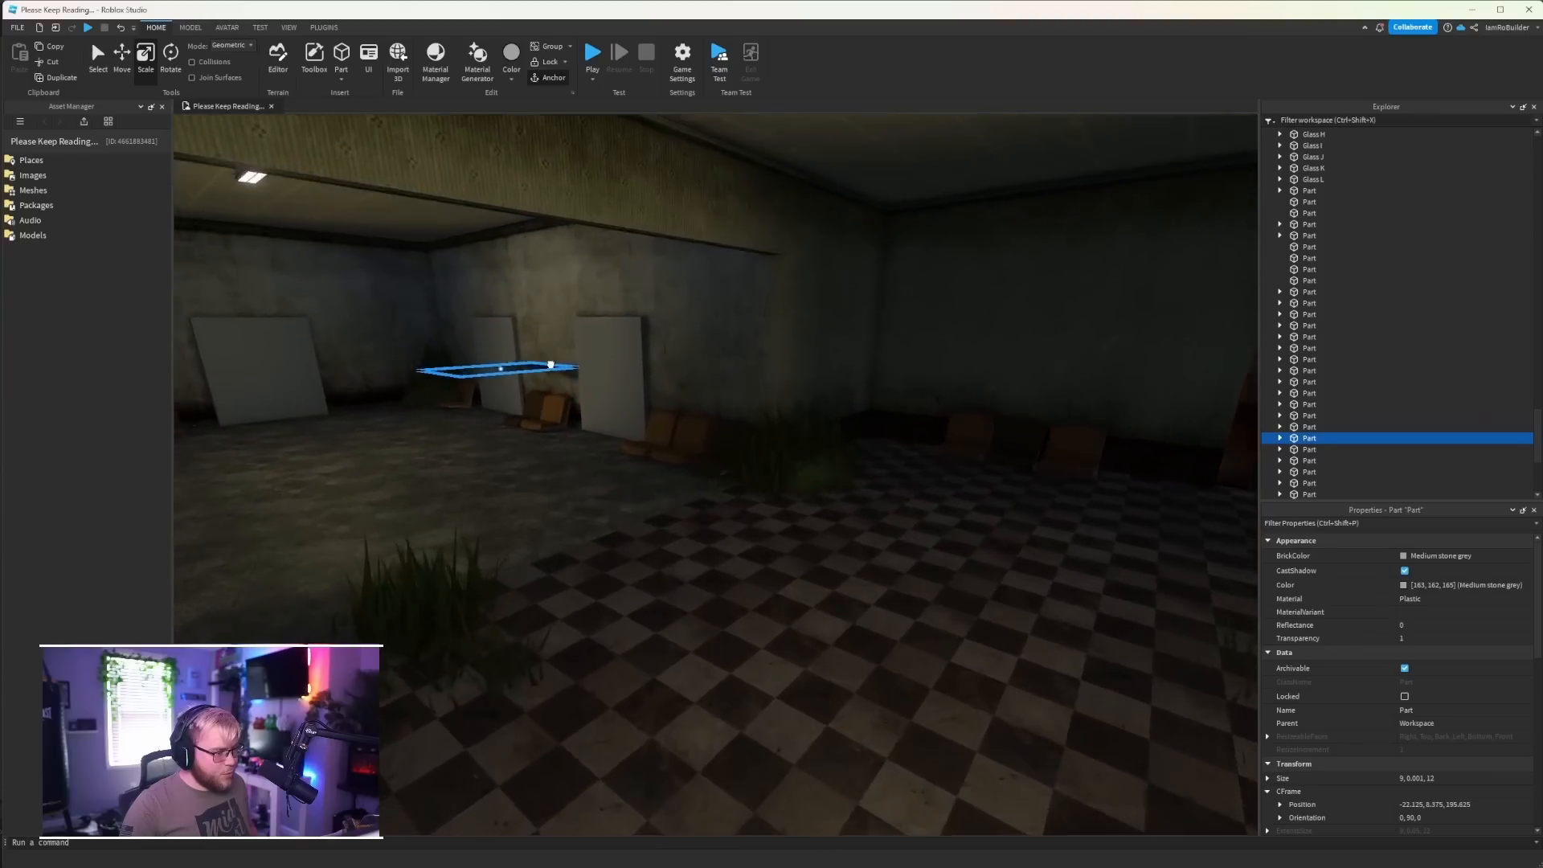
# Lay the dark gradient decal part on the checkered floor before the grey-floored room and scale it to 39.25 by 31.5 studs
pyautogui.press('w')
pyautogui.moveTo(551, 365); pyautogui.dragTo(550, 365, button='right')
pyautogui.press('s')
pyautogui.moveTo(550, 366); pyautogui.dragTo(704, 122)
pyautogui.hotkey('ctrl', 'r')
pyautogui.moveTo(700, 161); pyautogui.dragTo(689, 376)
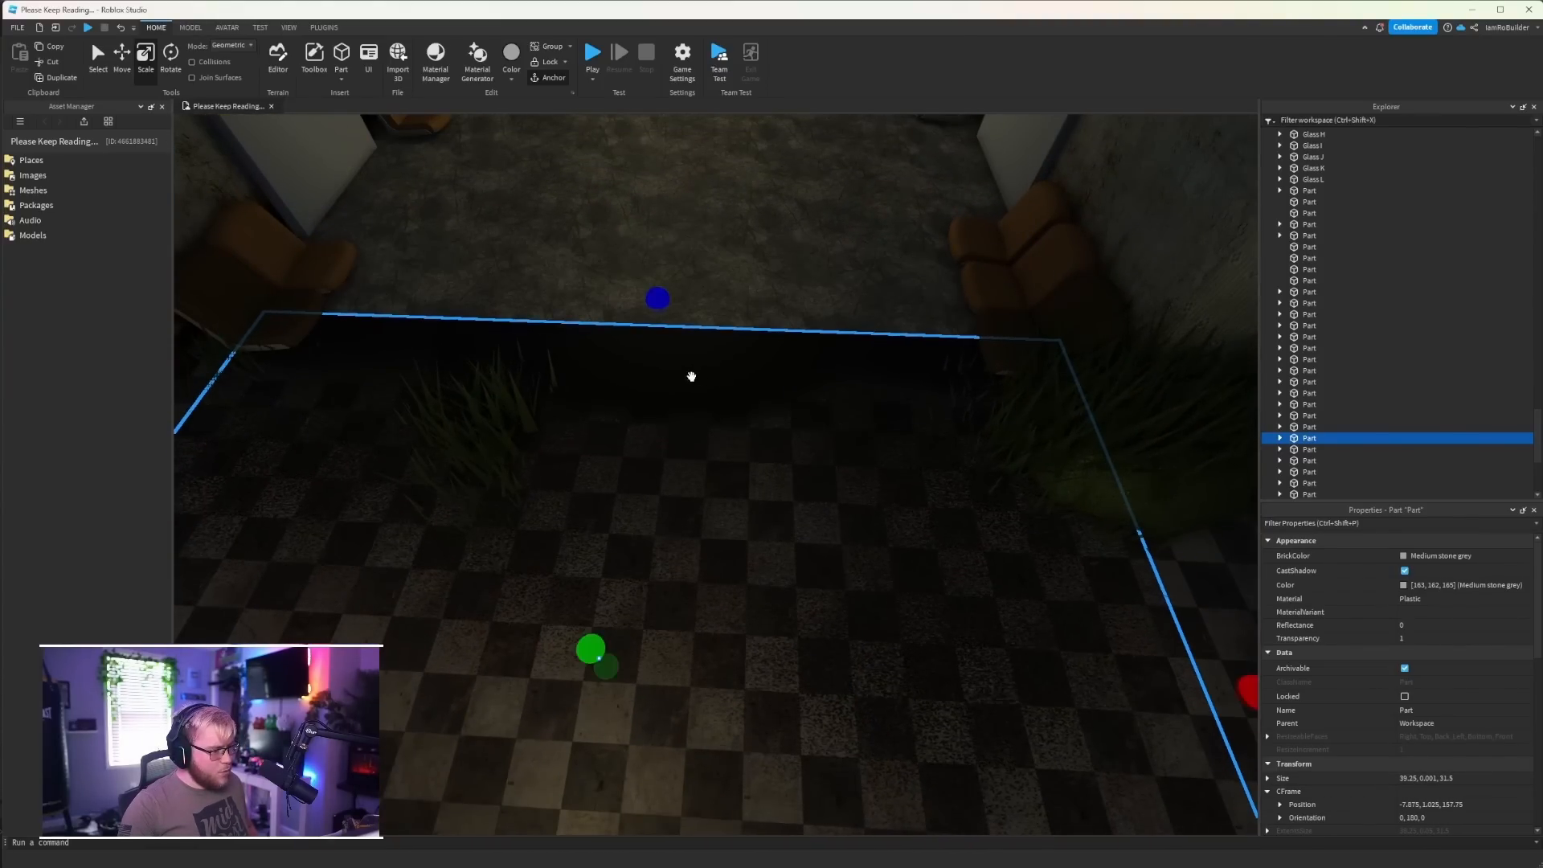
# Turn the dark gradient decal part 180 degrees onto the grey floor and widen it to 42.875 studs
pyautogui.press('w')
pyautogui.moveTo(691, 376); pyautogui.dragTo(646, 352, button='right')
pyautogui.press('s')
pyautogui.click(692, 376)
pyautogui.moveTo(775, 355); pyautogui.dragTo(776, 356, button='right')
pyautogui.press('w')
pyautogui.click(775, 356)
pyautogui.press('w')
pyautogui.press('s')
pyautogui.click(743, 502)
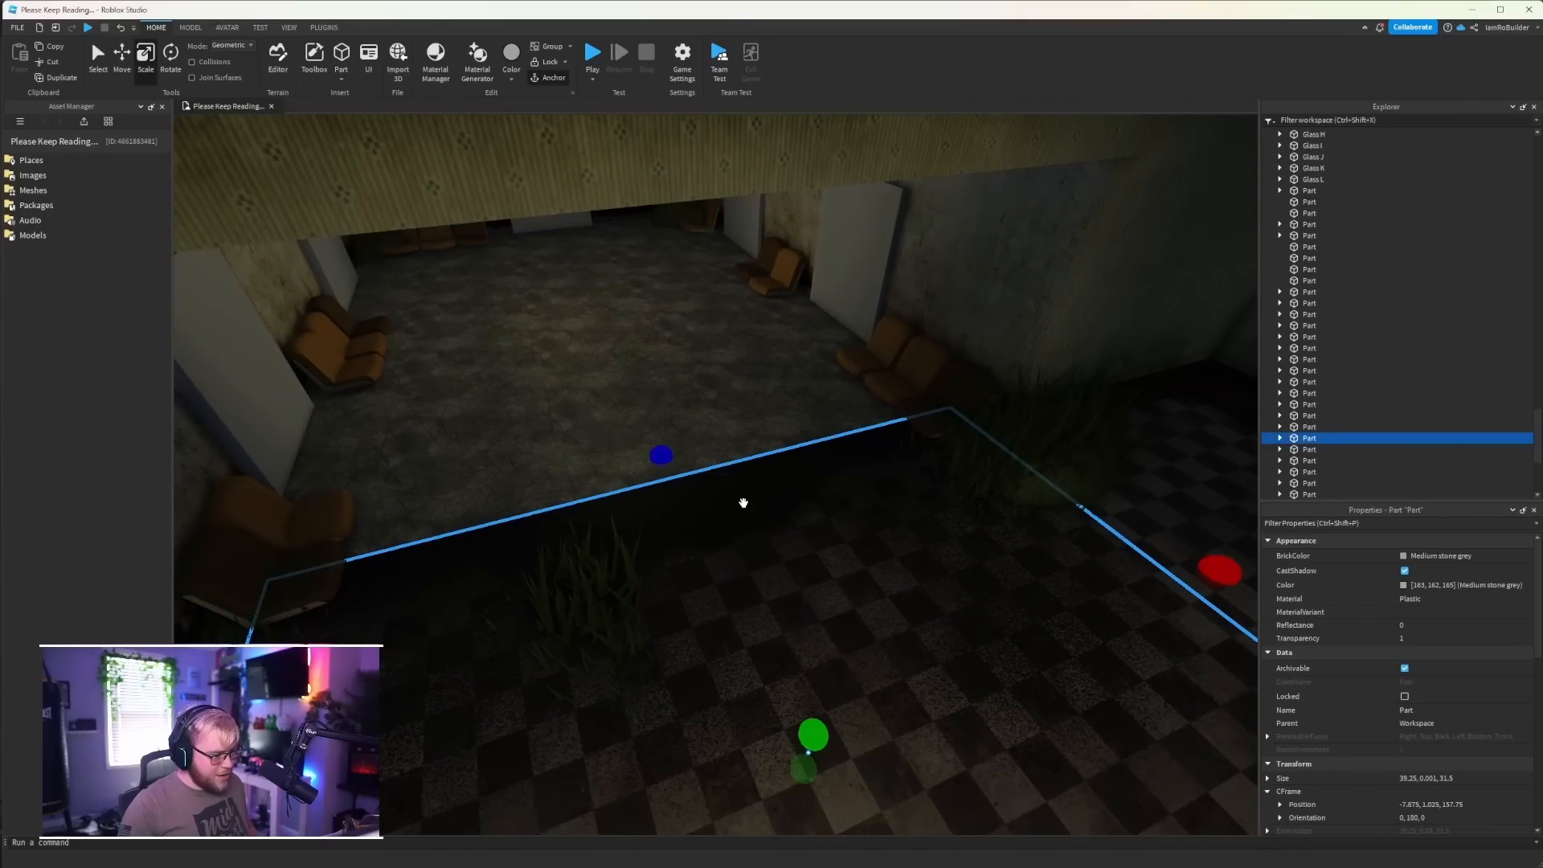
pyautogui.hotkey('ctrl', 'r')
pyautogui.hotkey('ctrl', 'r')
pyautogui.moveTo(480, 304); pyautogui.dragTo(460, 303)
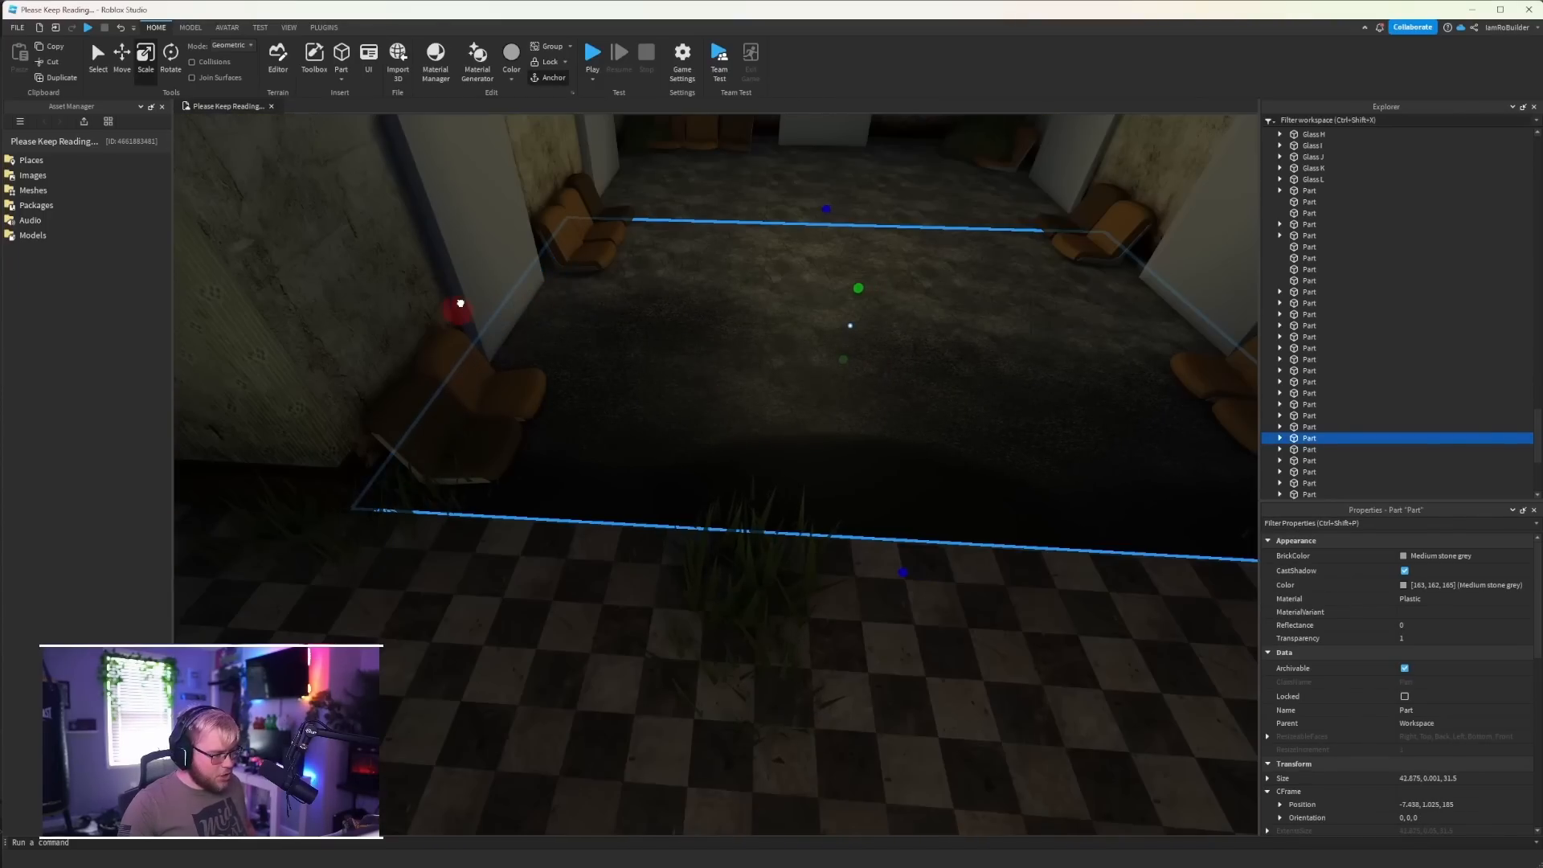
# Move the brown dirt decal part away from the orange chairs and reposition it in the checkered hall
pyautogui.moveTo(758, 369); pyautogui.dragTo(759, 372, button='right')
pyautogui.press('w')
pyautogui.moveTo(758, 372); pyautogui.dragTo(882, 518, button='right')
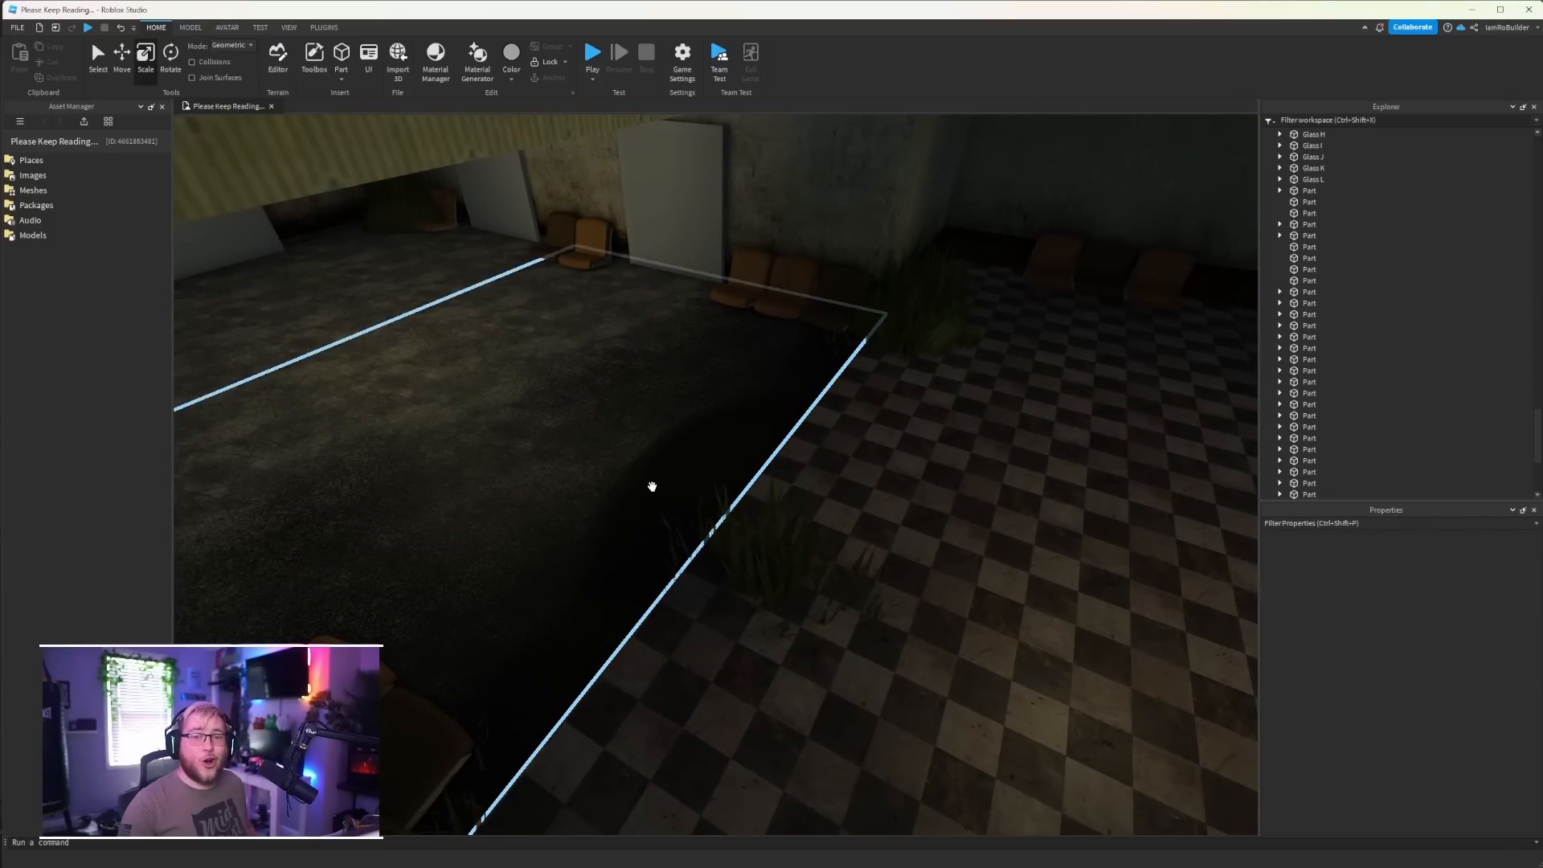
pyautogui.moveTo(882, 479); pyautogui.dragTo(881, 479, button='right')
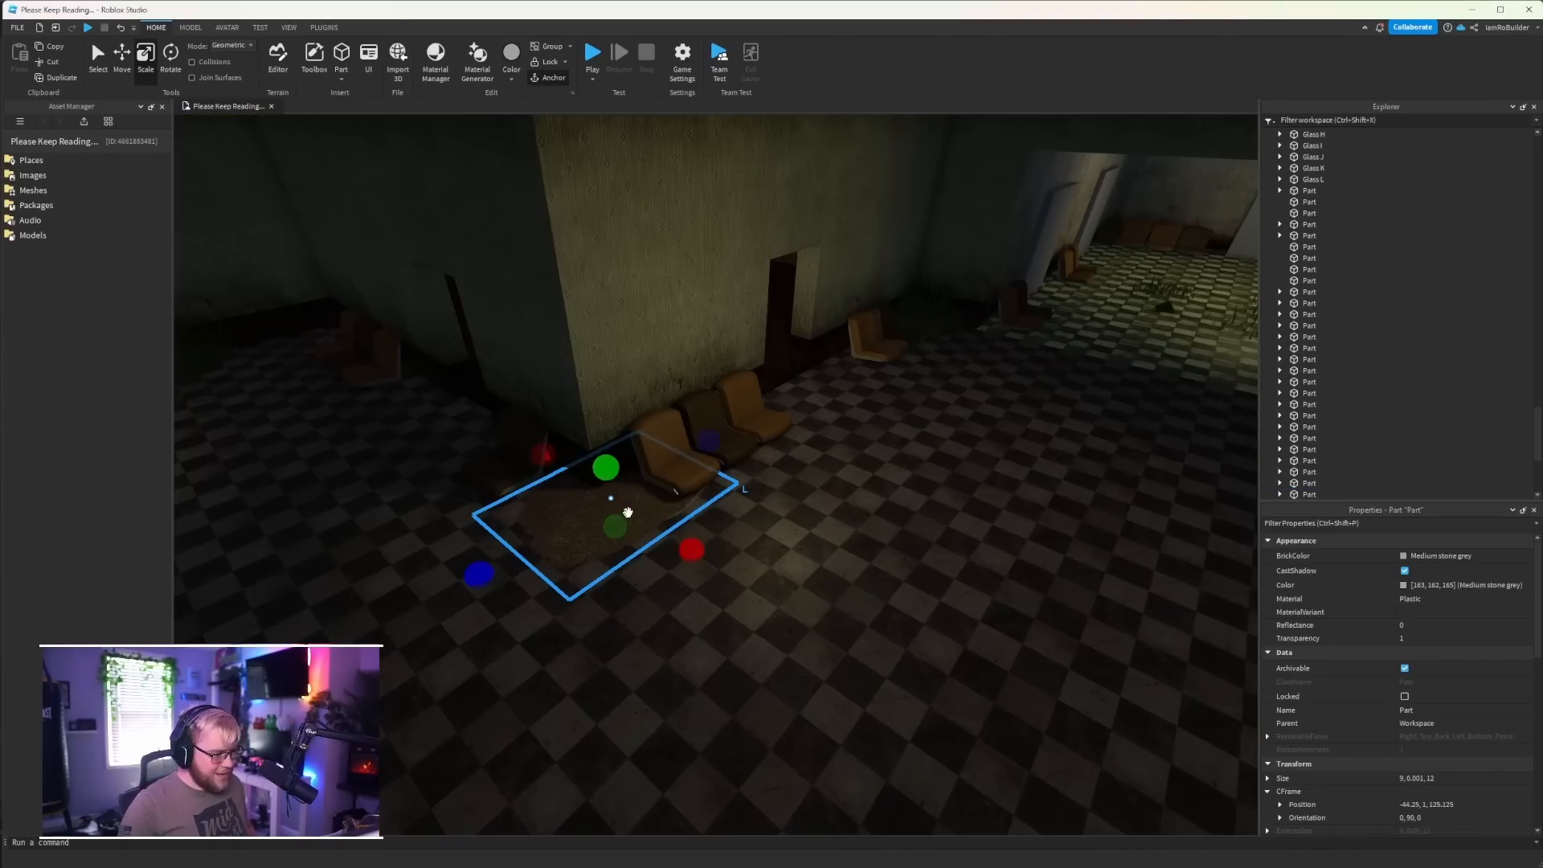
pyautogui.moveTo(628, 513); pyautogui.dragTo(764, 519)
pyautogui.moveTo(764, 520); pyautogui.dragTo(765, 520, button='right')
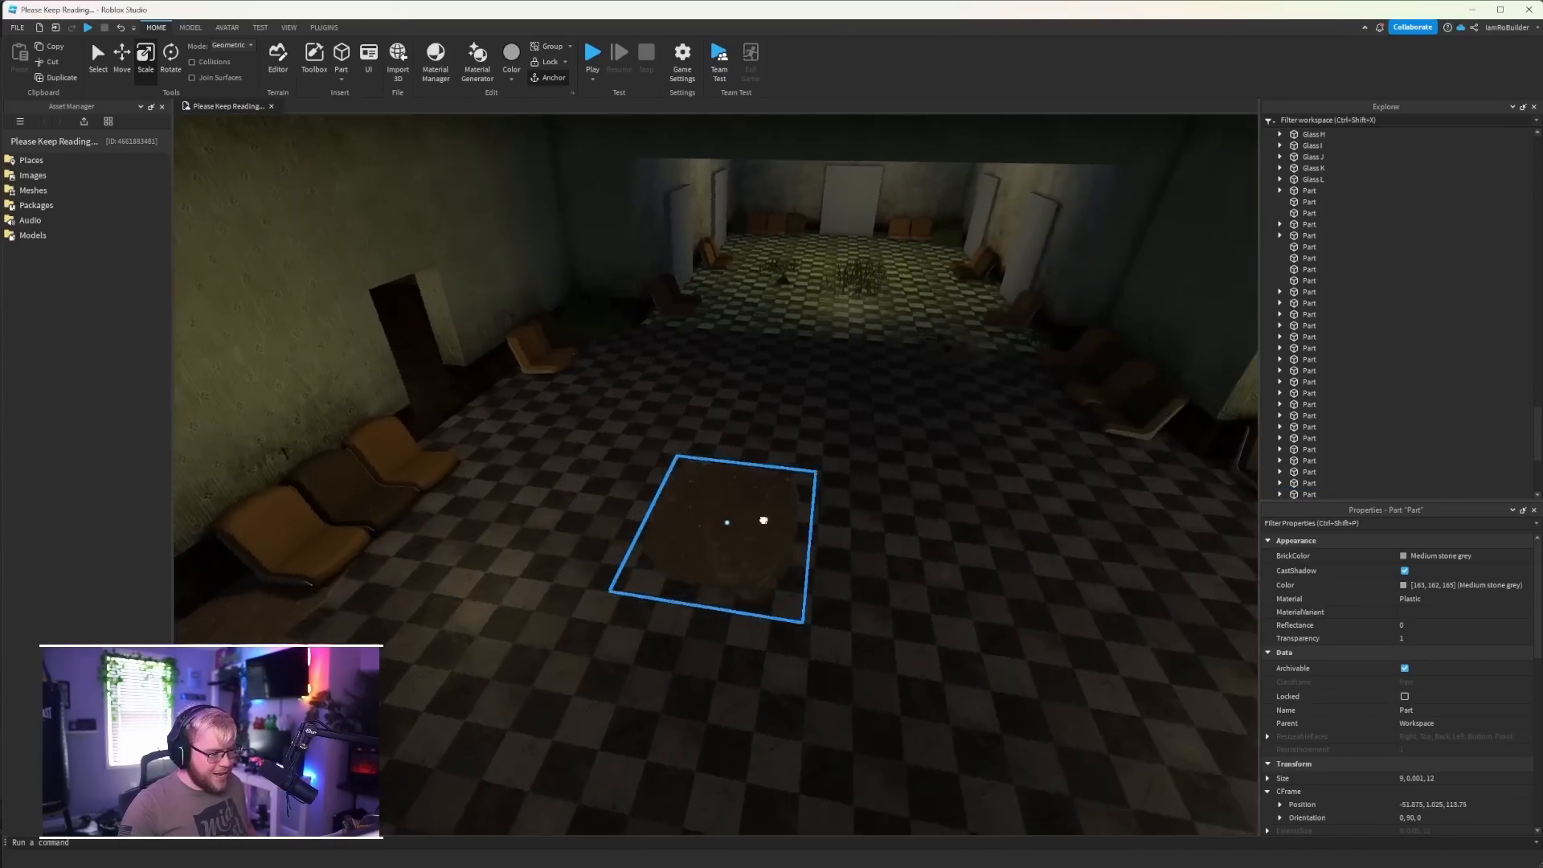
pyautogui.moveTo(764, 520); pyautogui.dragTo(761, 517)
pyautogui.moveTo(764, 520); pyautogui.dragTo(761, 517, button='right')
pyautogui.moveTo(761, 516); pyautogui.dragTo(609, 357)
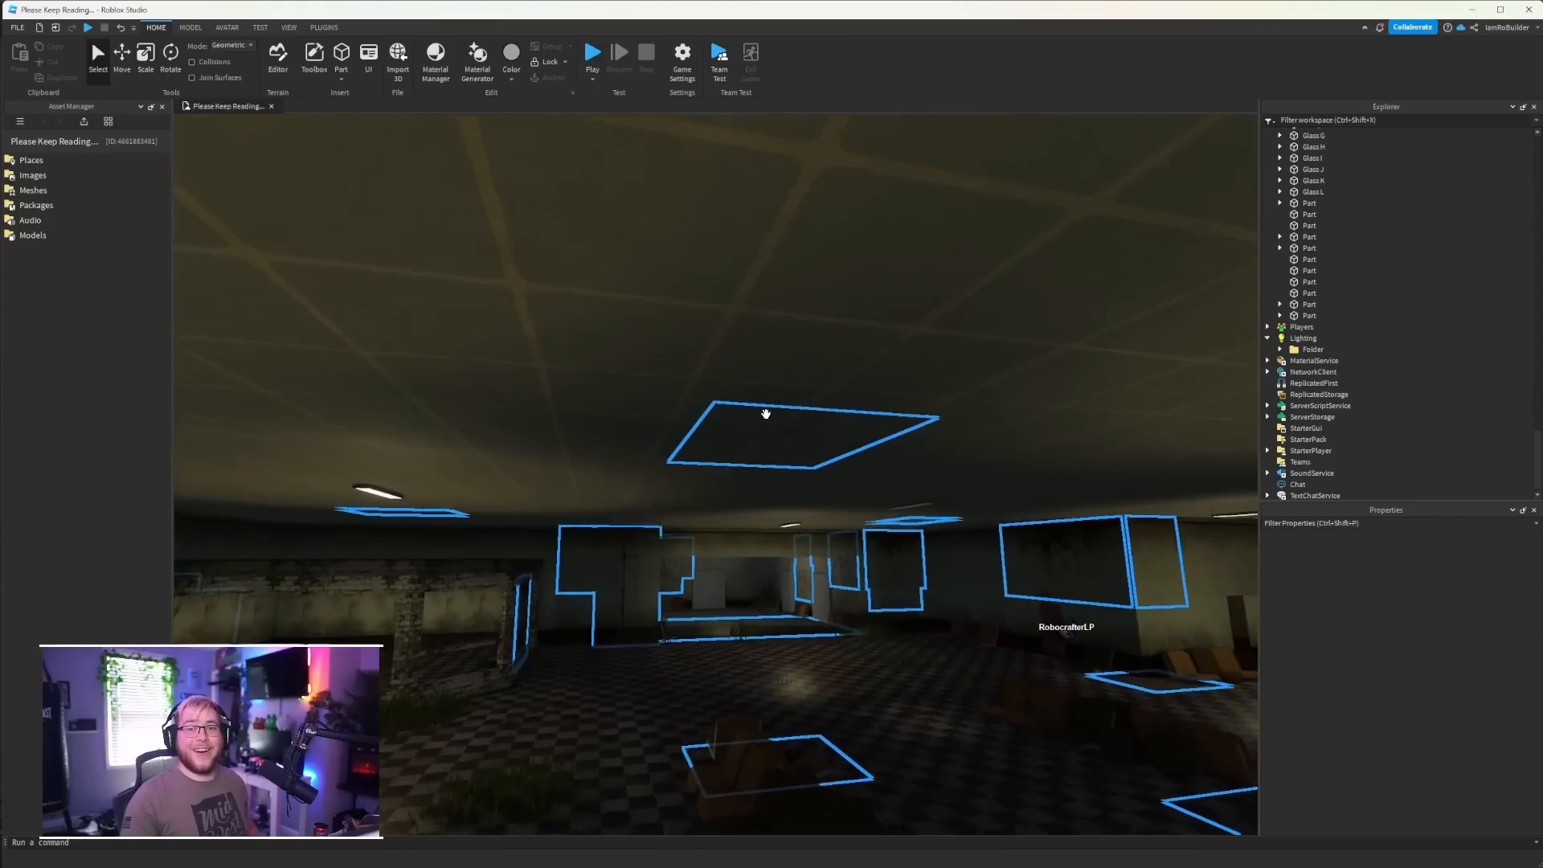
# Examine the decals spread over the ceiling, walls and floor of the checkered hall
pyautogui.moveTo(764, 413); pyautogui.dragTo(765, 414, button='right')
pyautogui.press('w')
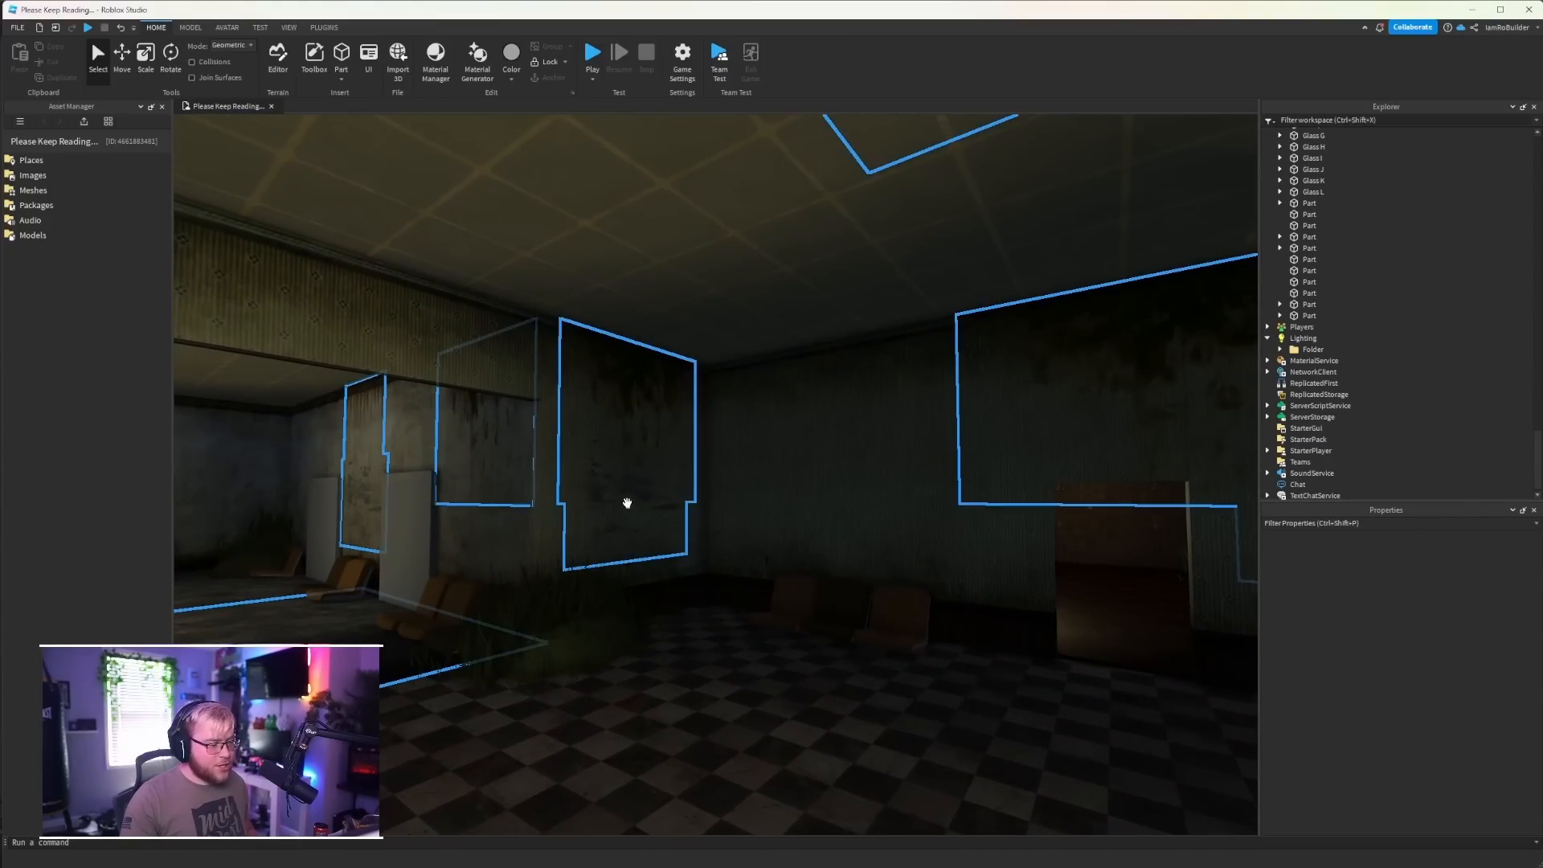
pyautogui.moveTo(637, 463); pyautogui.dragTo(638, 462, button='right')
pyautogui.moveTo(953, 535); pyautogui.dragTo(953, 535, button='right')
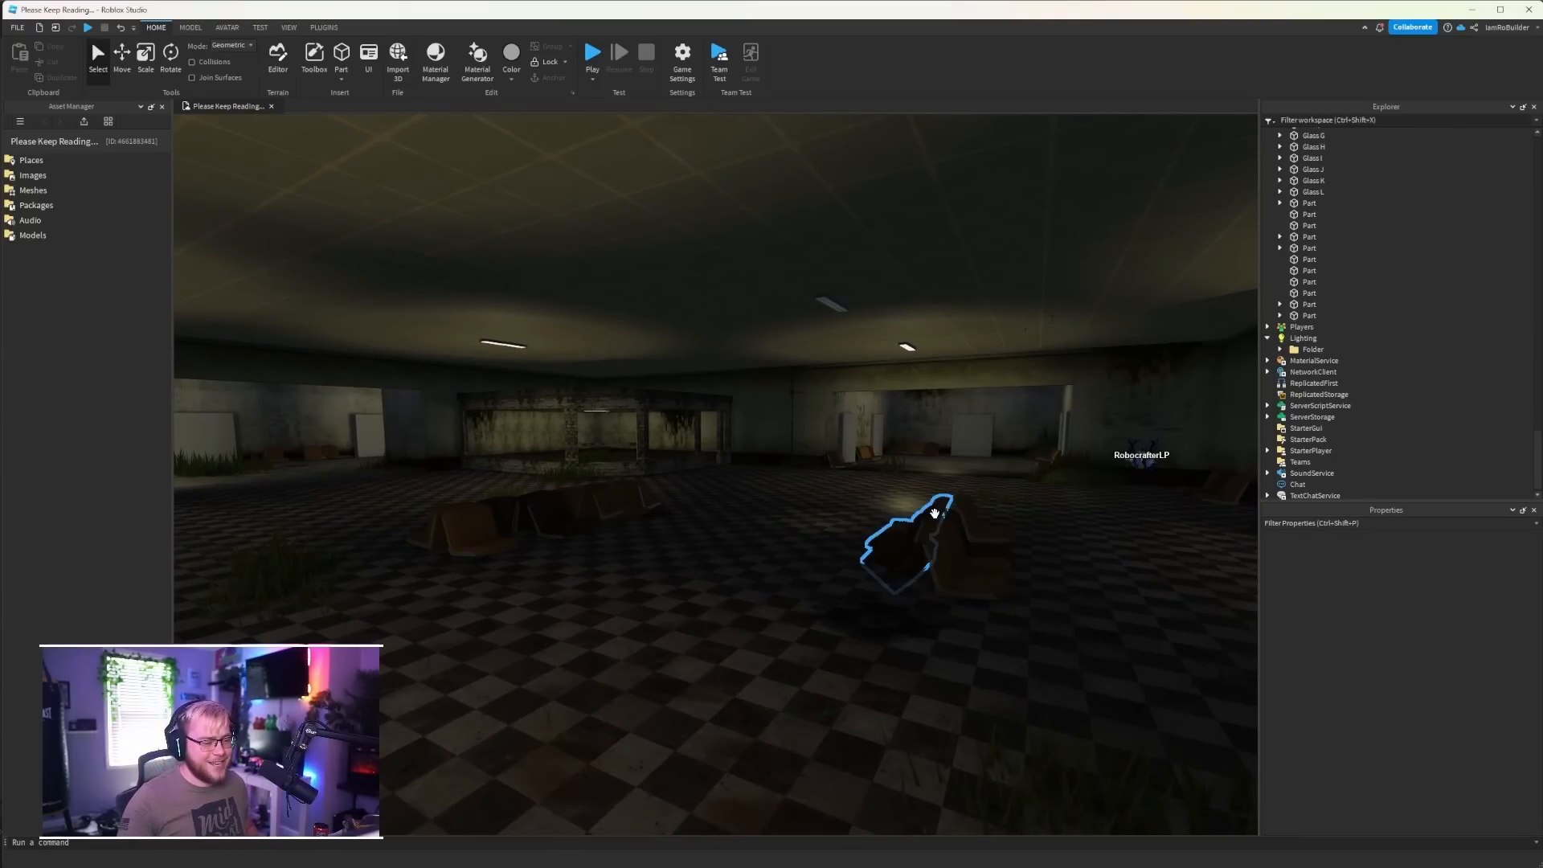
pyautogui.moveTo(922, 551); pyautogui.dragTo(922, 551, button='right')
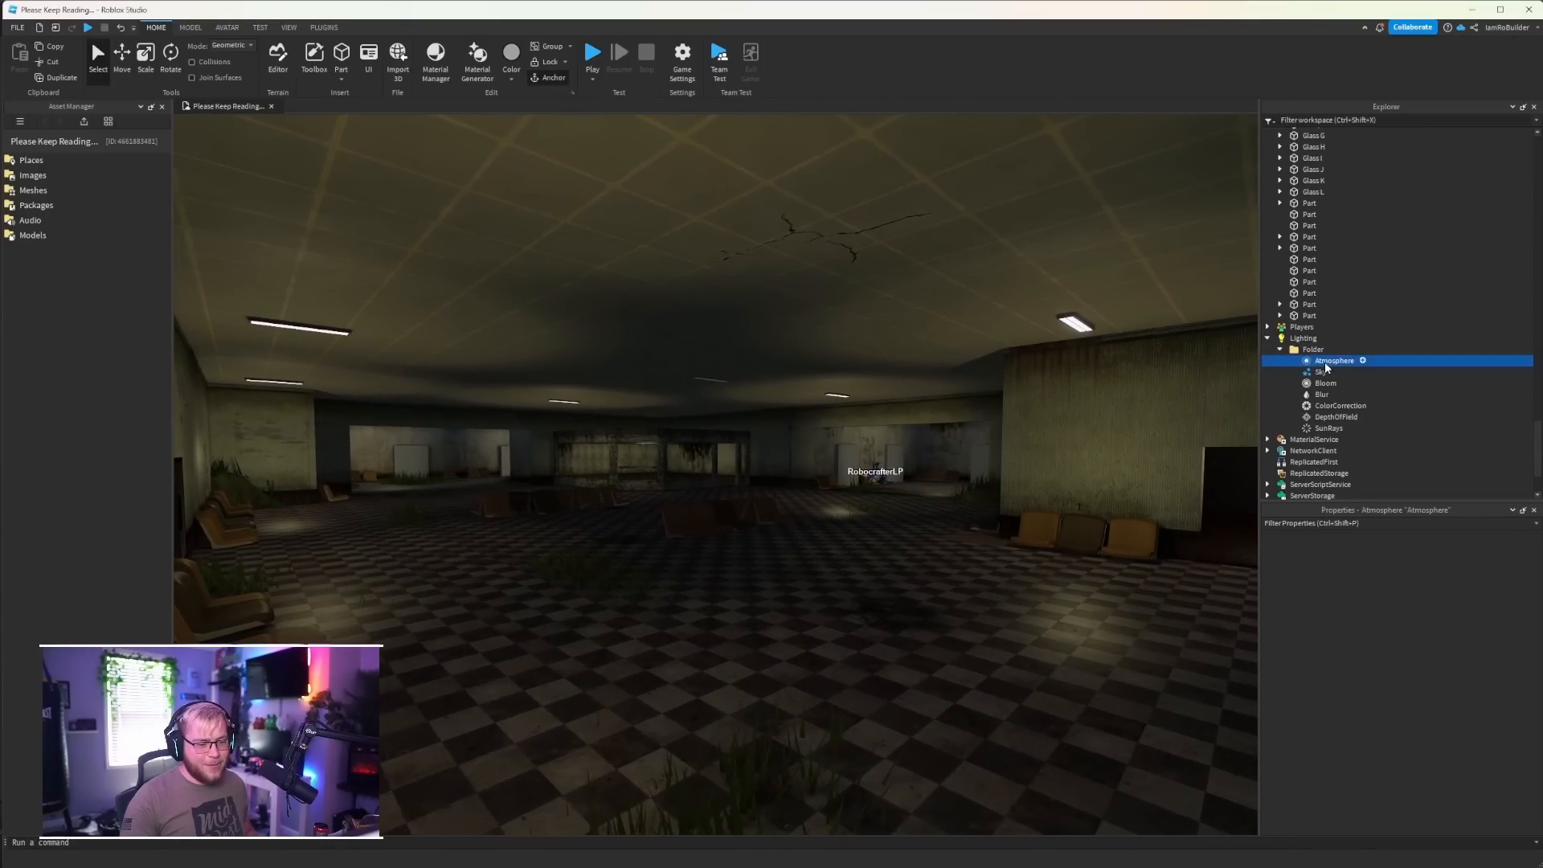
# Move the Atmosphere, Sky, Bloom, Blur, ColorCorrection, DepthOfField and SunRays objects out of their folder directly into Lighting
pyautogui.keyDown('shift'); pyautogui.click(1326, 427); pyautogui.keyUp('shift')
pyautogui.moveTo(1323, 358); pyautogui.dragTo(1324, 343)
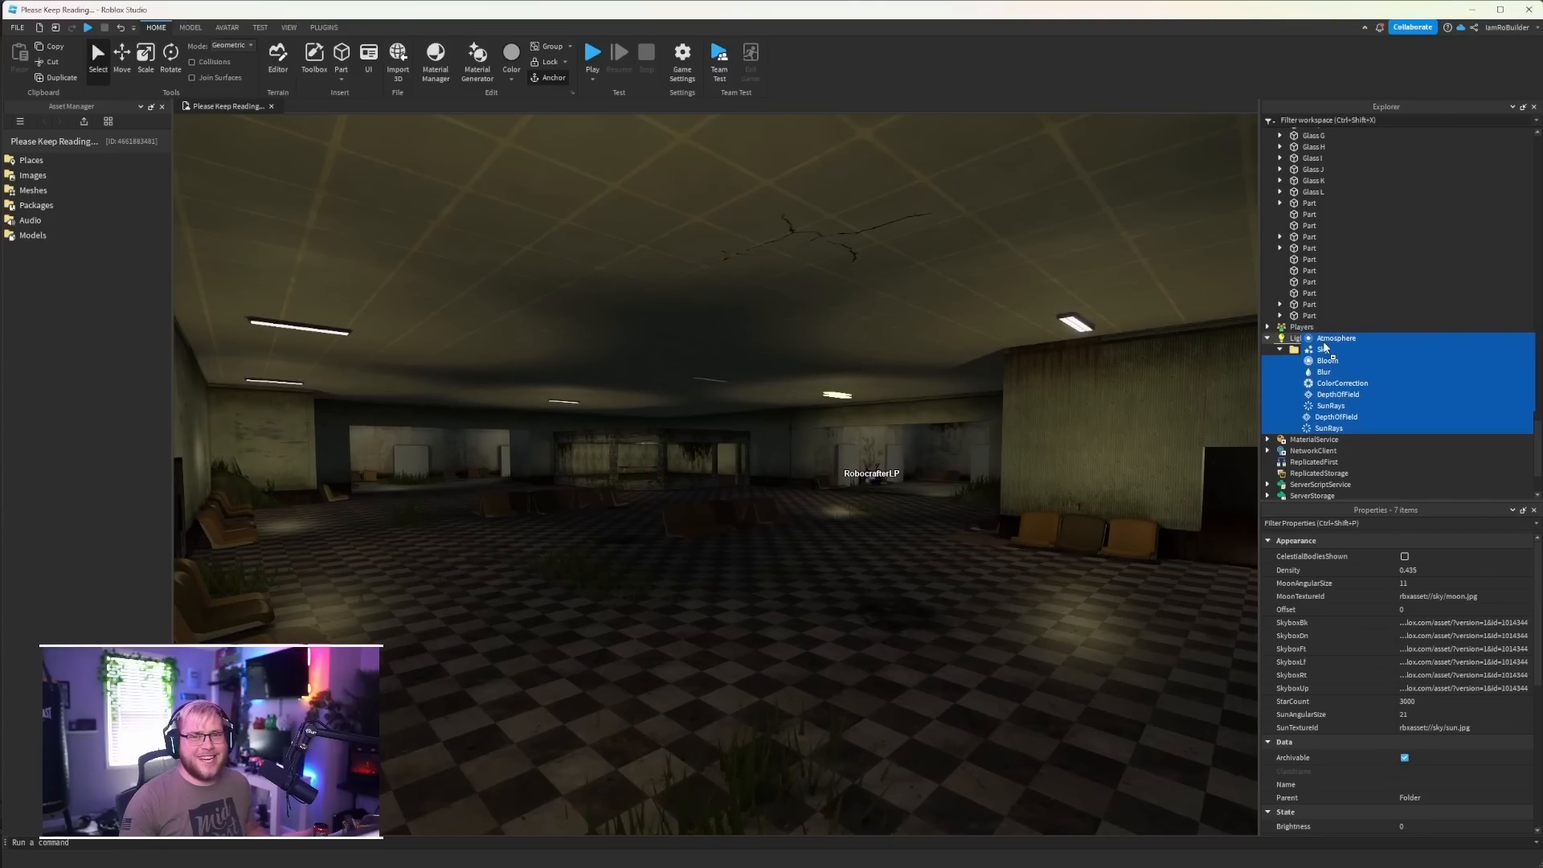
pyautogui.moveTo(1325, 346); pyautogui.dragTo(1323, 341)
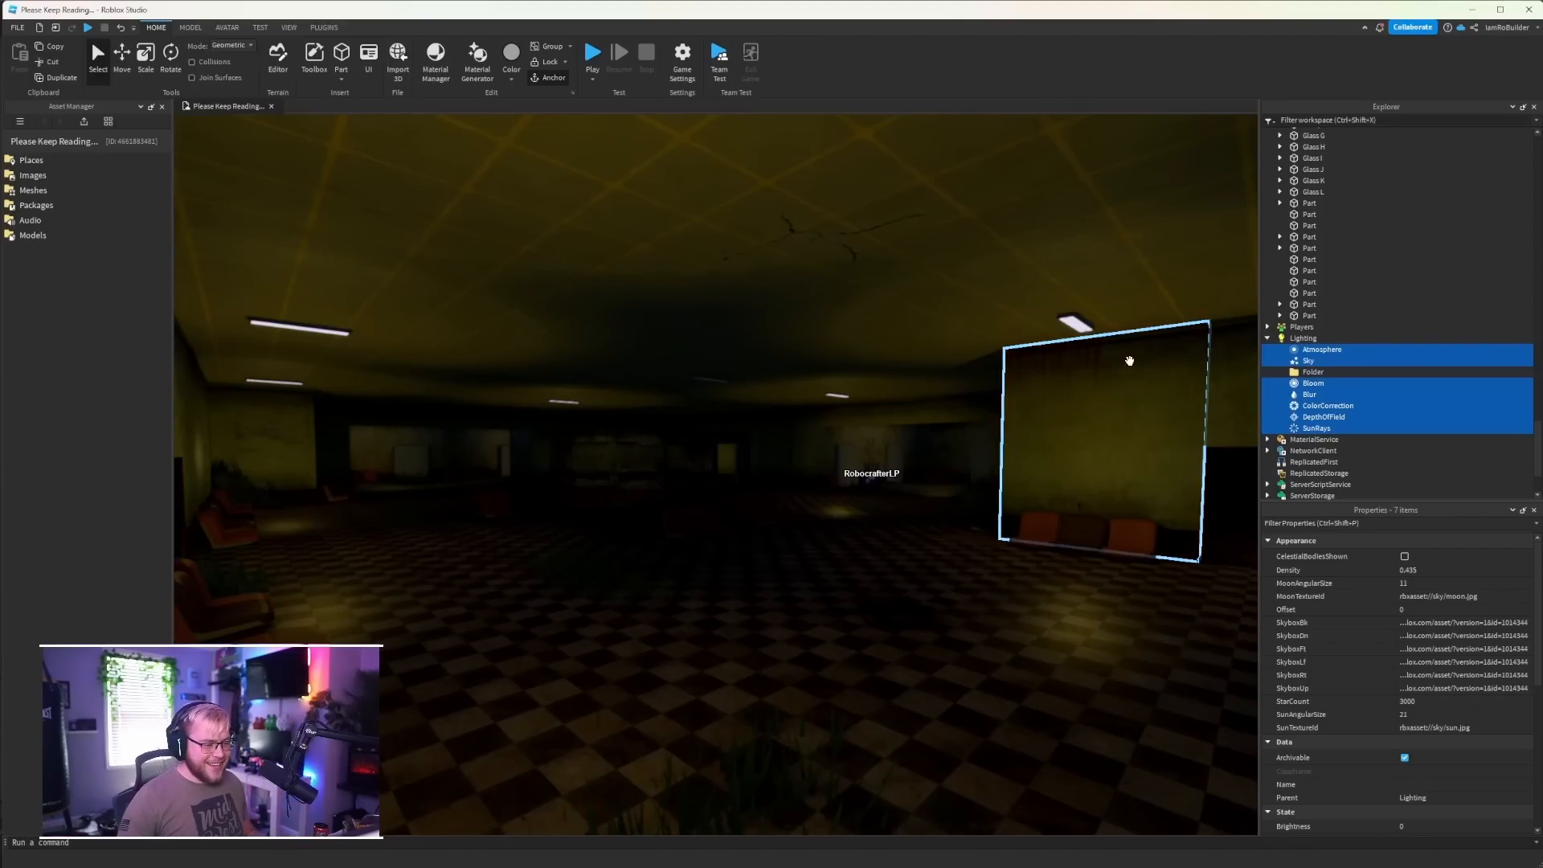
# Examine the checkered hall's look under the activated lighting effects
pyautogui.moveTo(907, 524); pyautogui.dragTo(935, 547, button='right')
pyautogui.press('w')
pyautogui.press('w')
pyautogui.press('w')
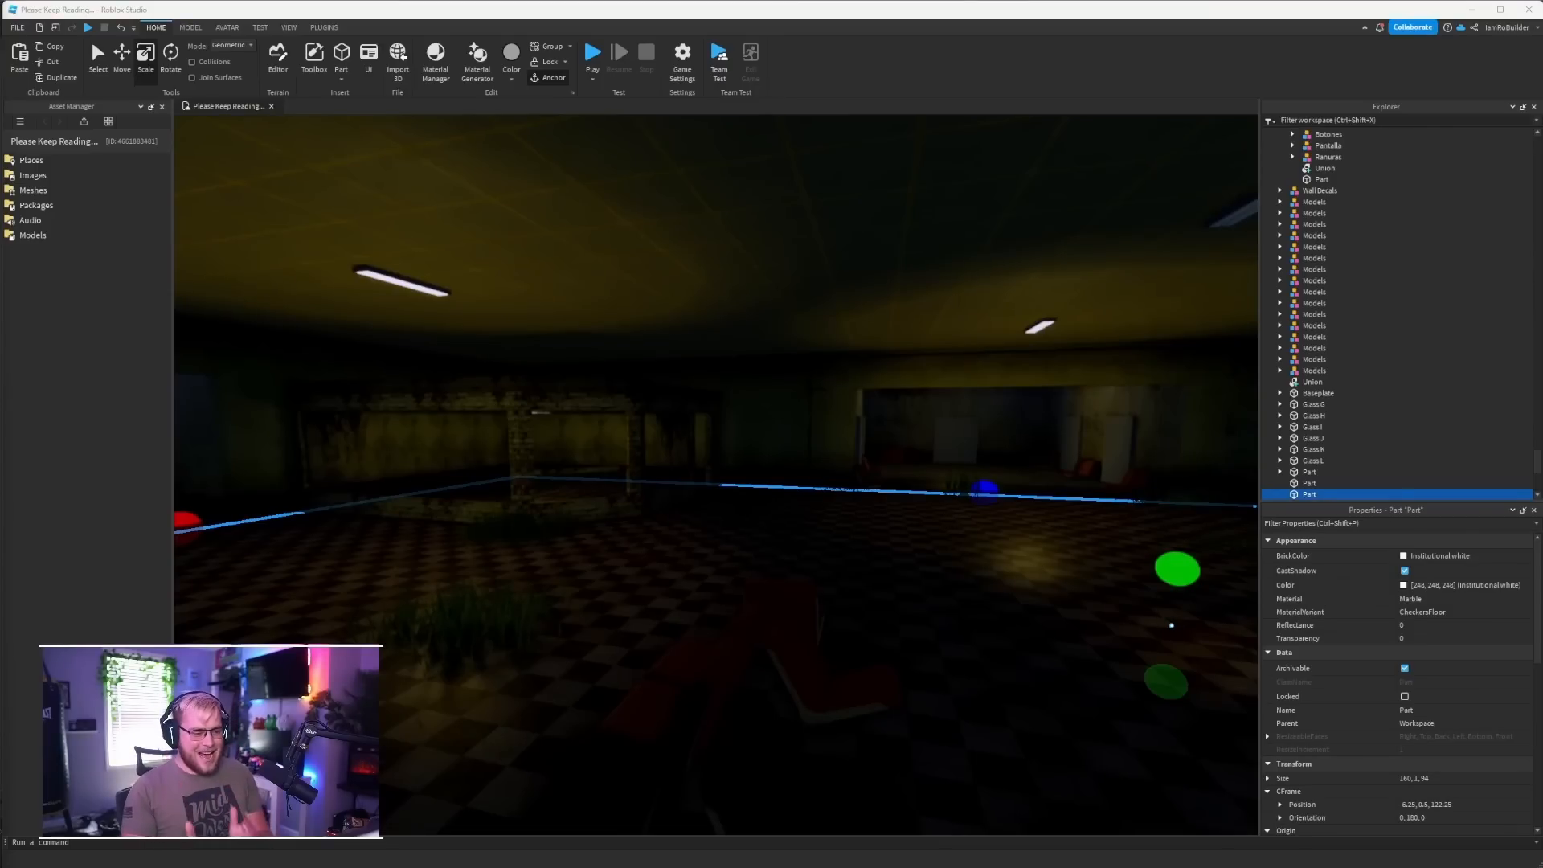
# Examine the route across the dark checkered hall to the V.I.P window, including the surrounding walls and ceiling
pyautogui.press('w')
pyautogui.moveTo(1052, 438); pyautogui.dragTo(1017, 441, button='right')
pyautogui.press('w')
pyautogui.press('s')
pyautogui.press('w')
pyautogui.press('w')
pyautogui.press('w')
pyautogui.press('w')
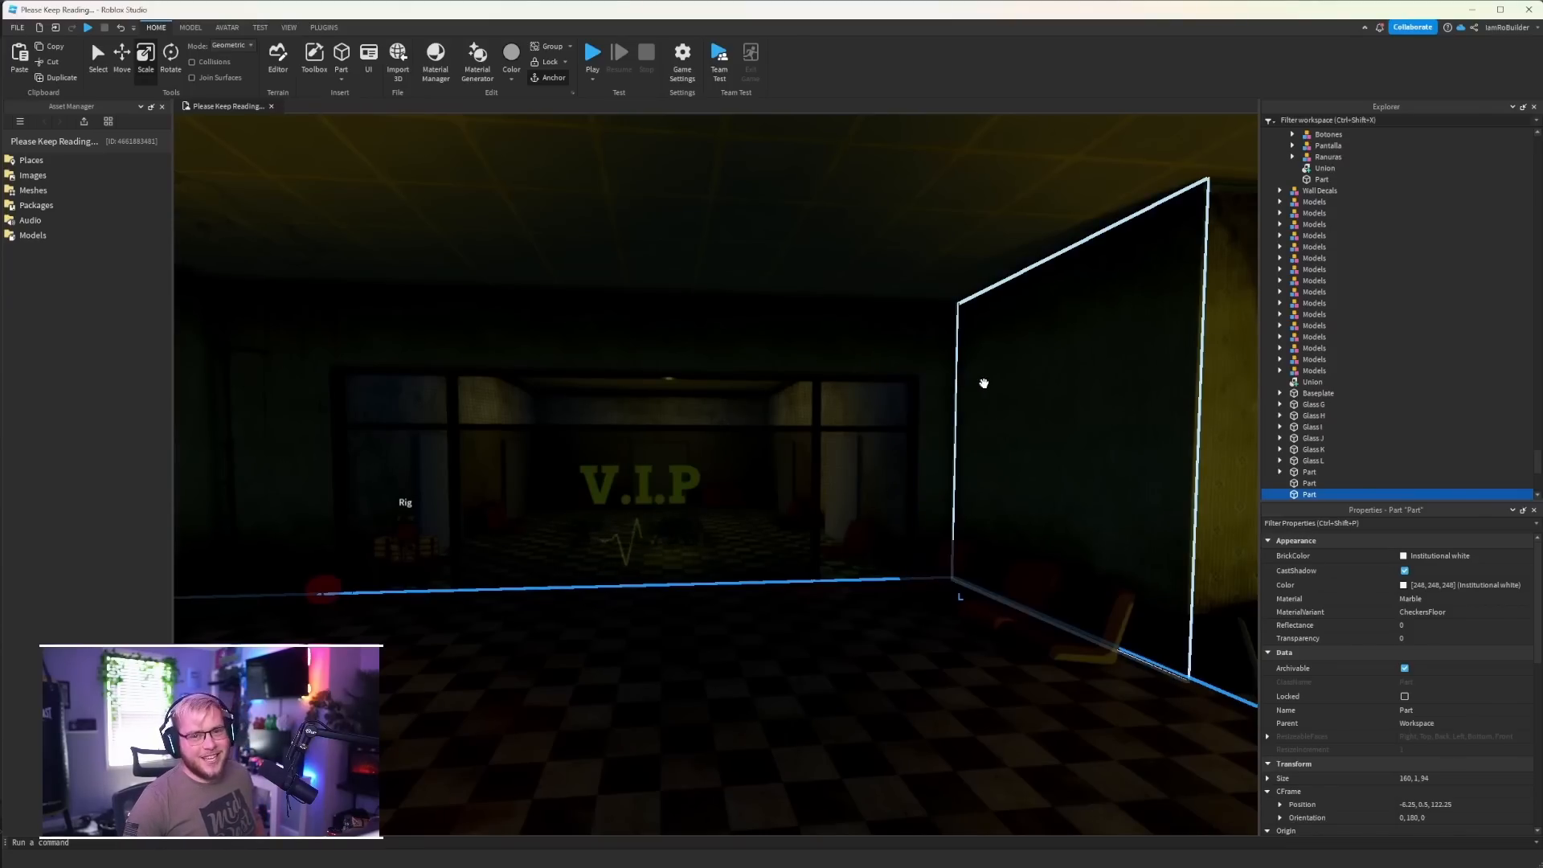
pyautogui.press('s')
pyautogui.moveTo(982, 393); pyautogui.dragTo(958, 375, button='right')
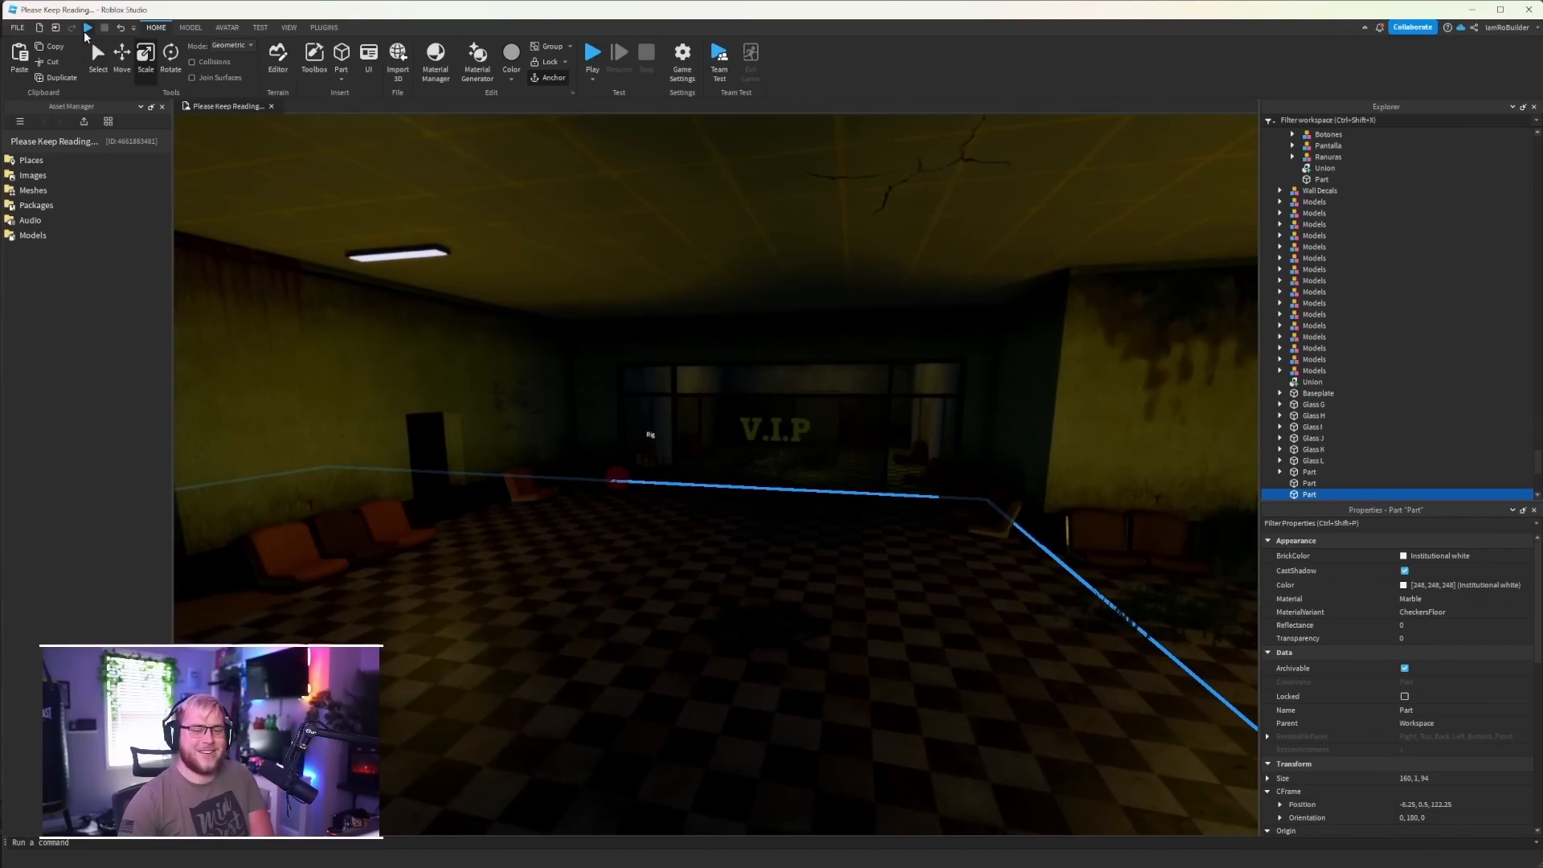
# Start a playtest and walk the avatar across the checkered hall, past the grass and orange chairs, to check the lighting
pyautogui.click(86, 30)
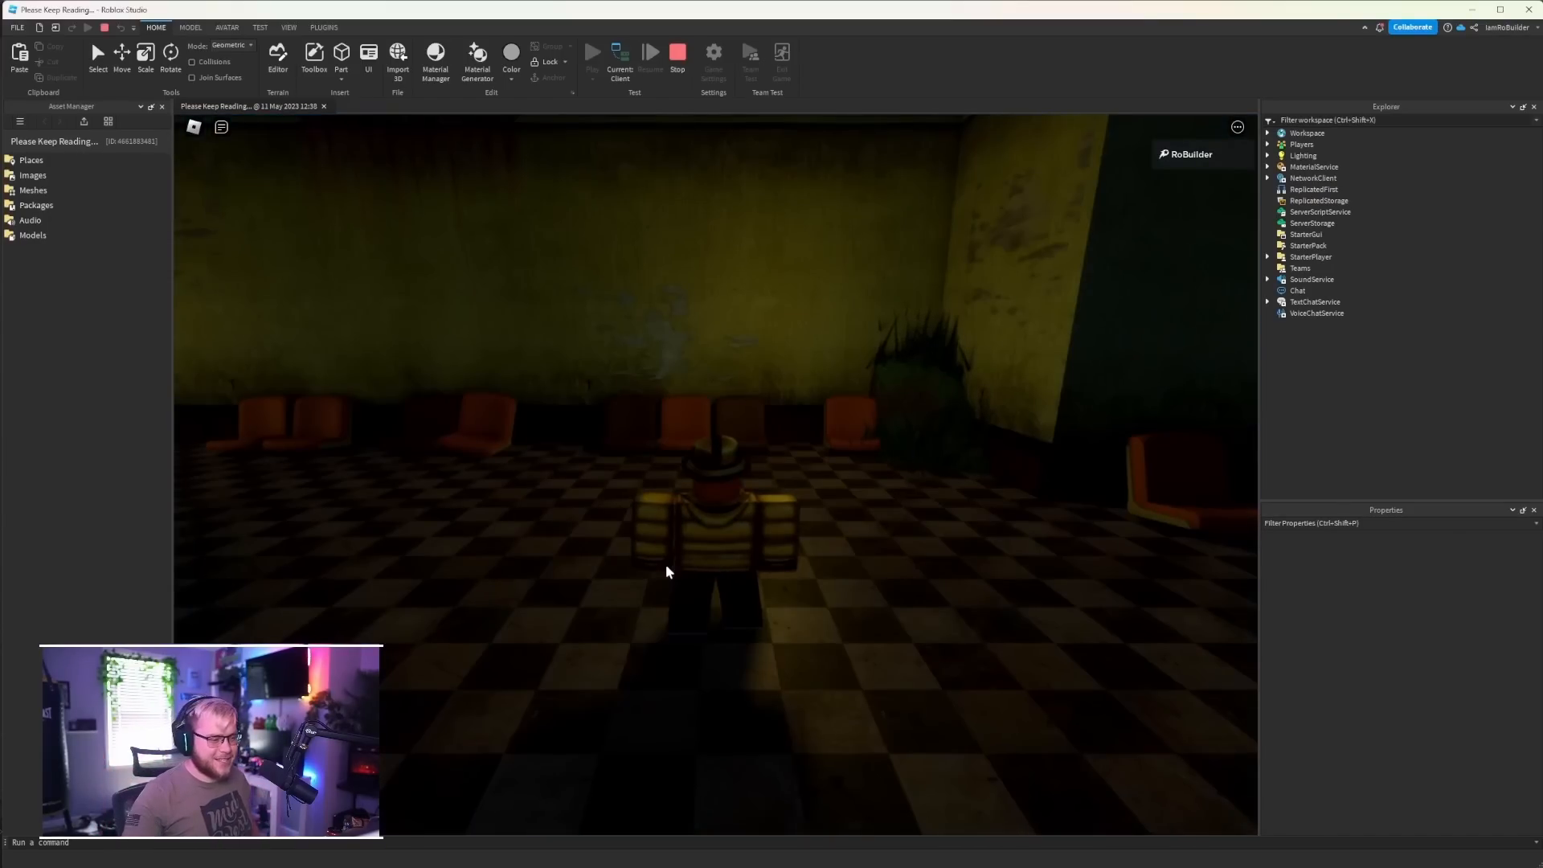
pyautogui.moveTo(733, 540); pyautogui.dragTo(826, 403, button='right')
pyautogui.press('w')
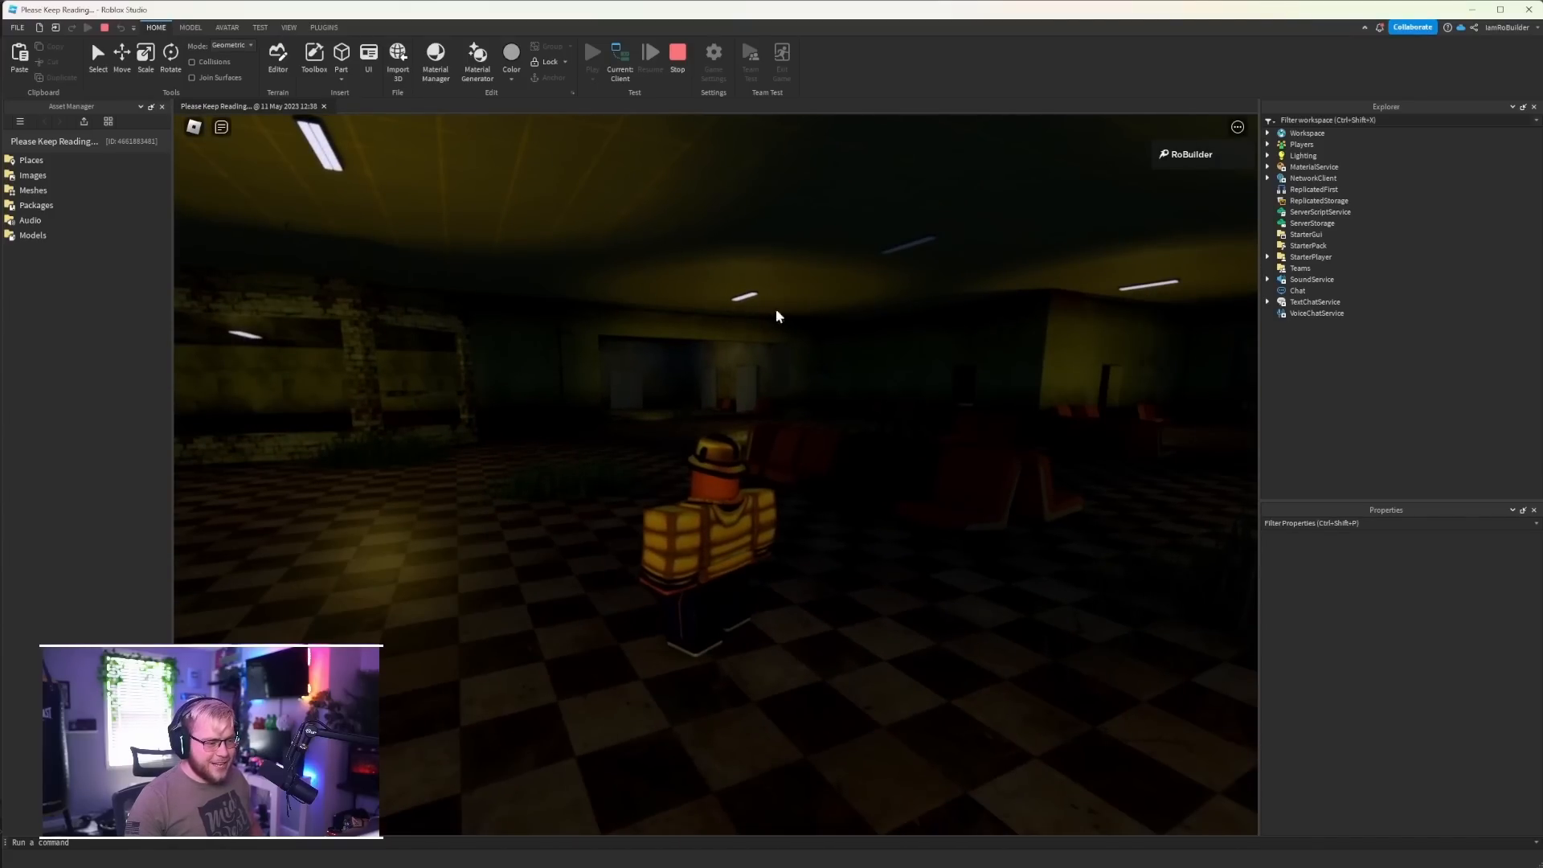
pyautogui.moveTo(752, 311); pyautogui.dragTo(752, 313, button='right')
pyautogui.press('w')
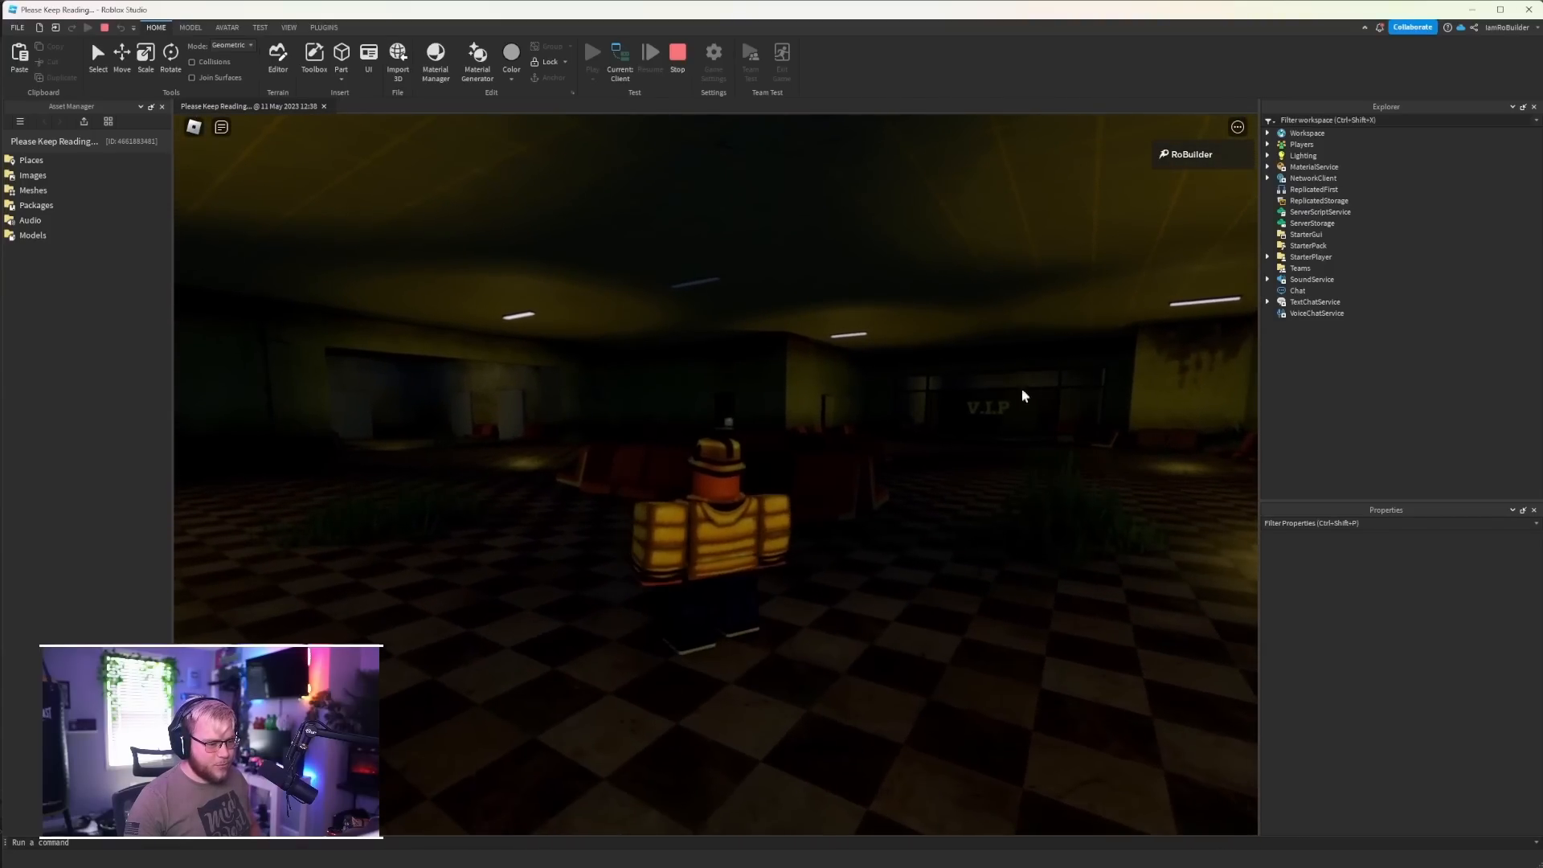
pyautogui.press('w')
pyautogui.press('a')
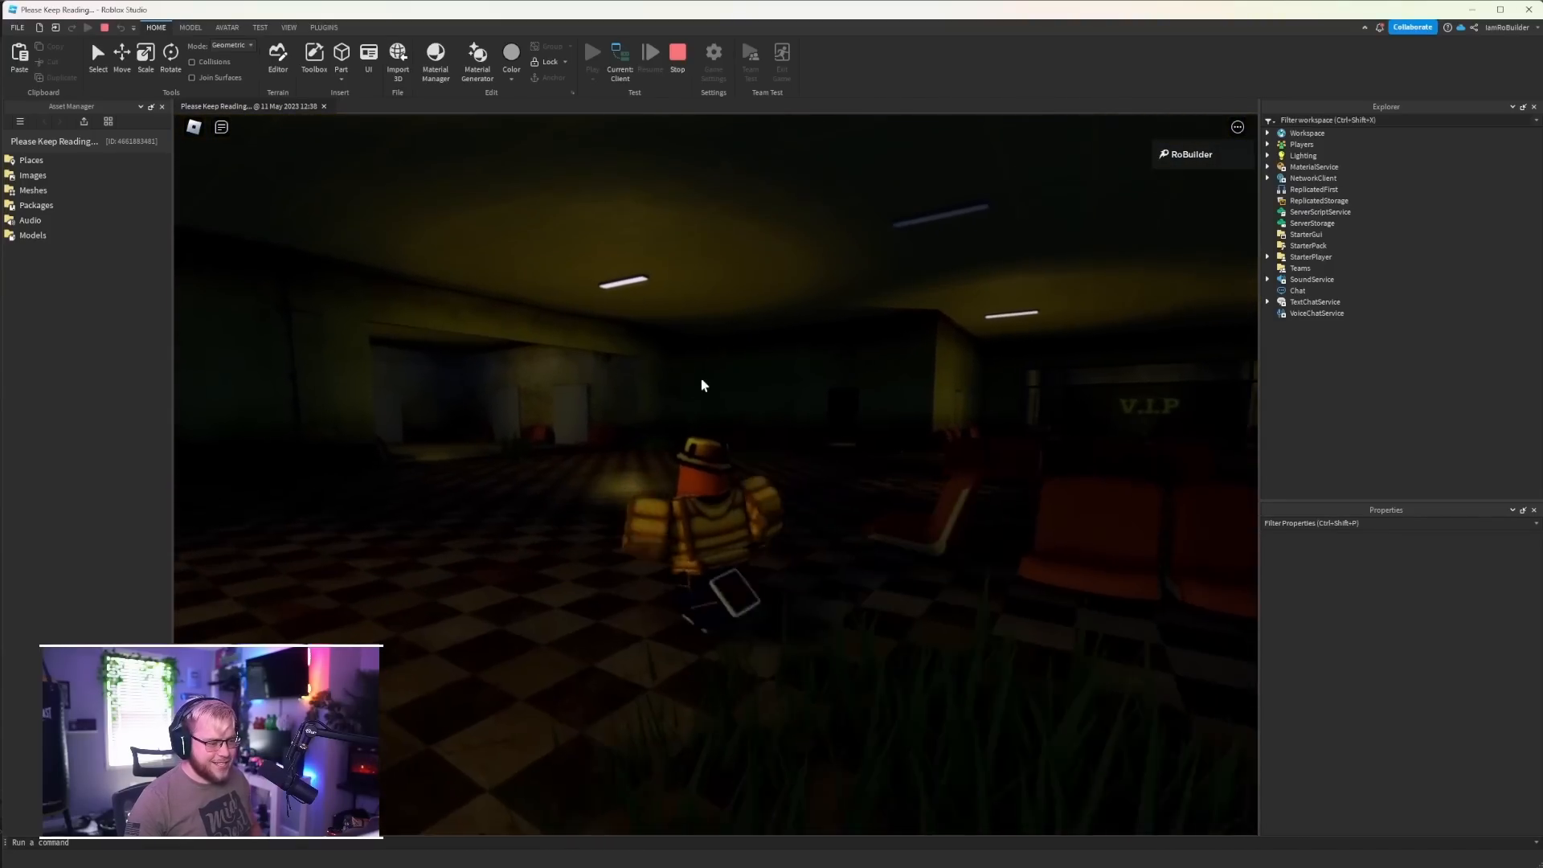
pyautogui.press('w')
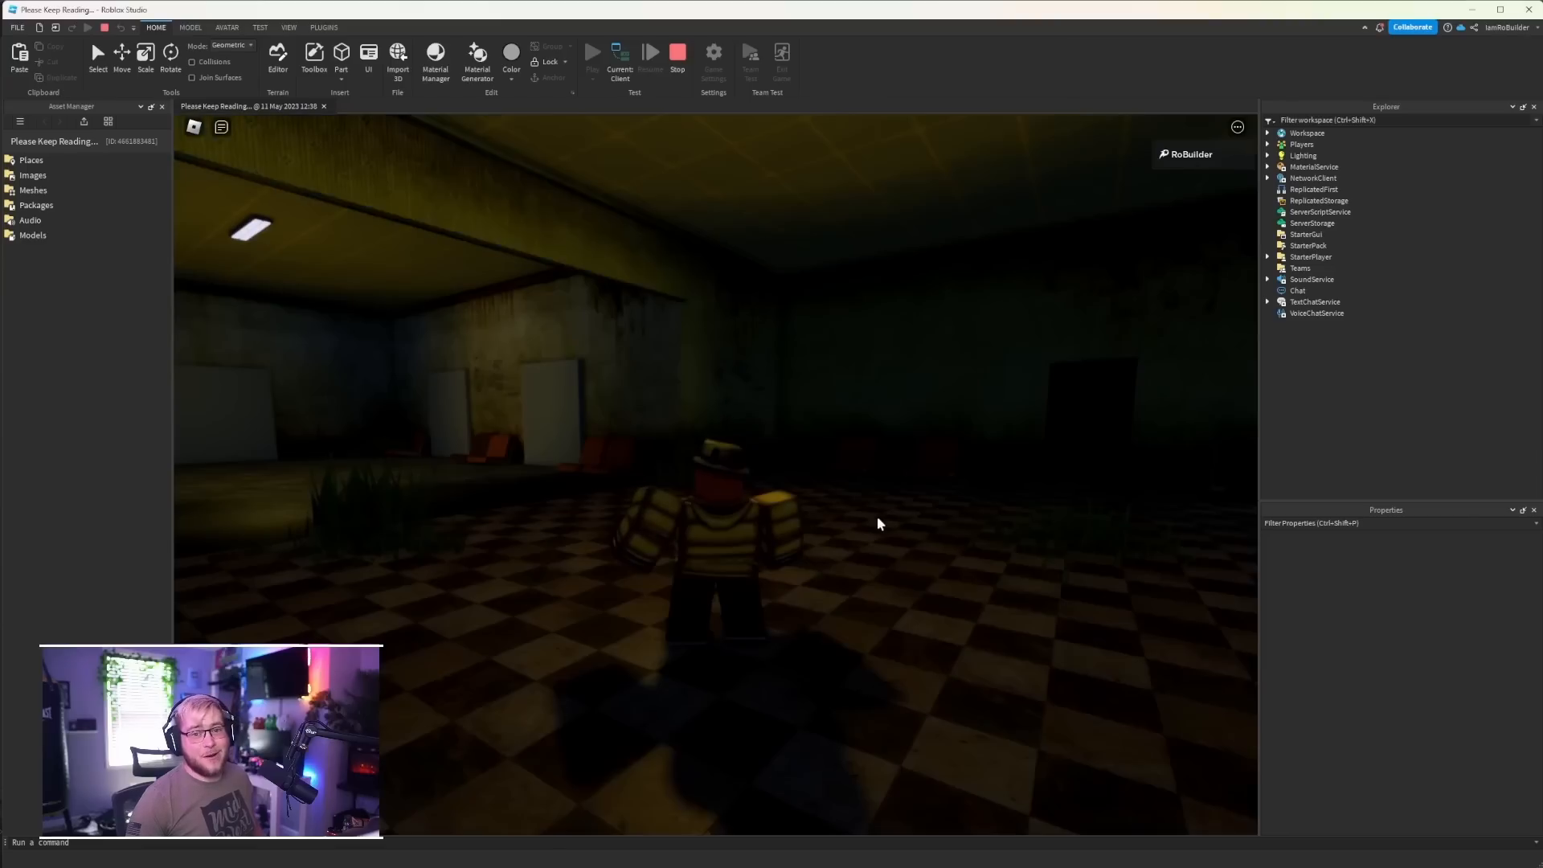
# Walk the avatar through the dark doorway into the unlit side room and back out towards the V.I.P window
pyautogui.moveTo(879, 512); pyautogui.dragTo(885, 514, button='right')
pyautogui.press('w')
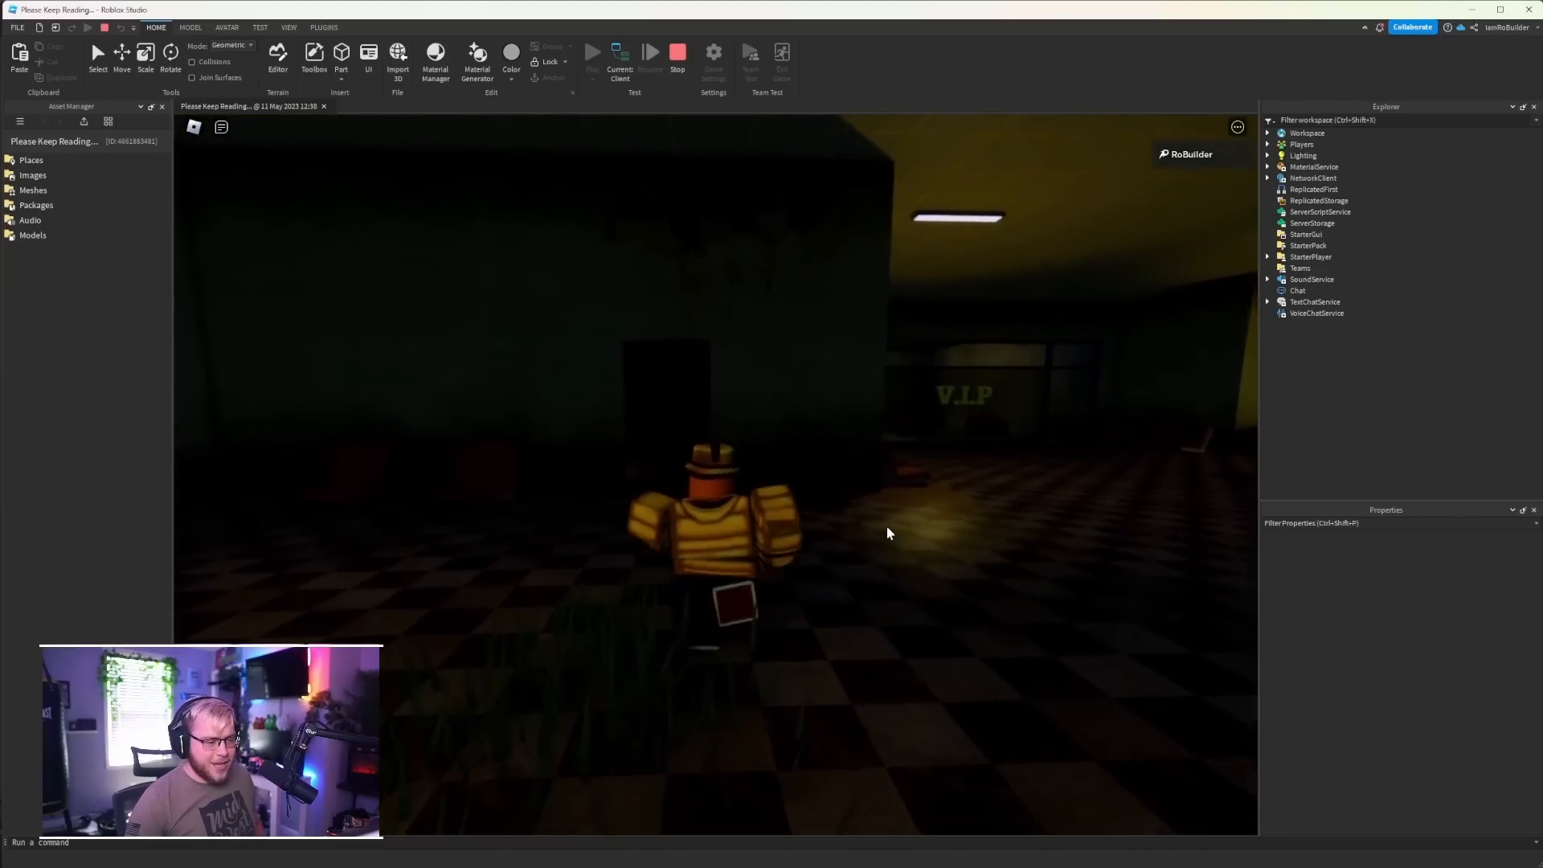
pyautogui.press('w')
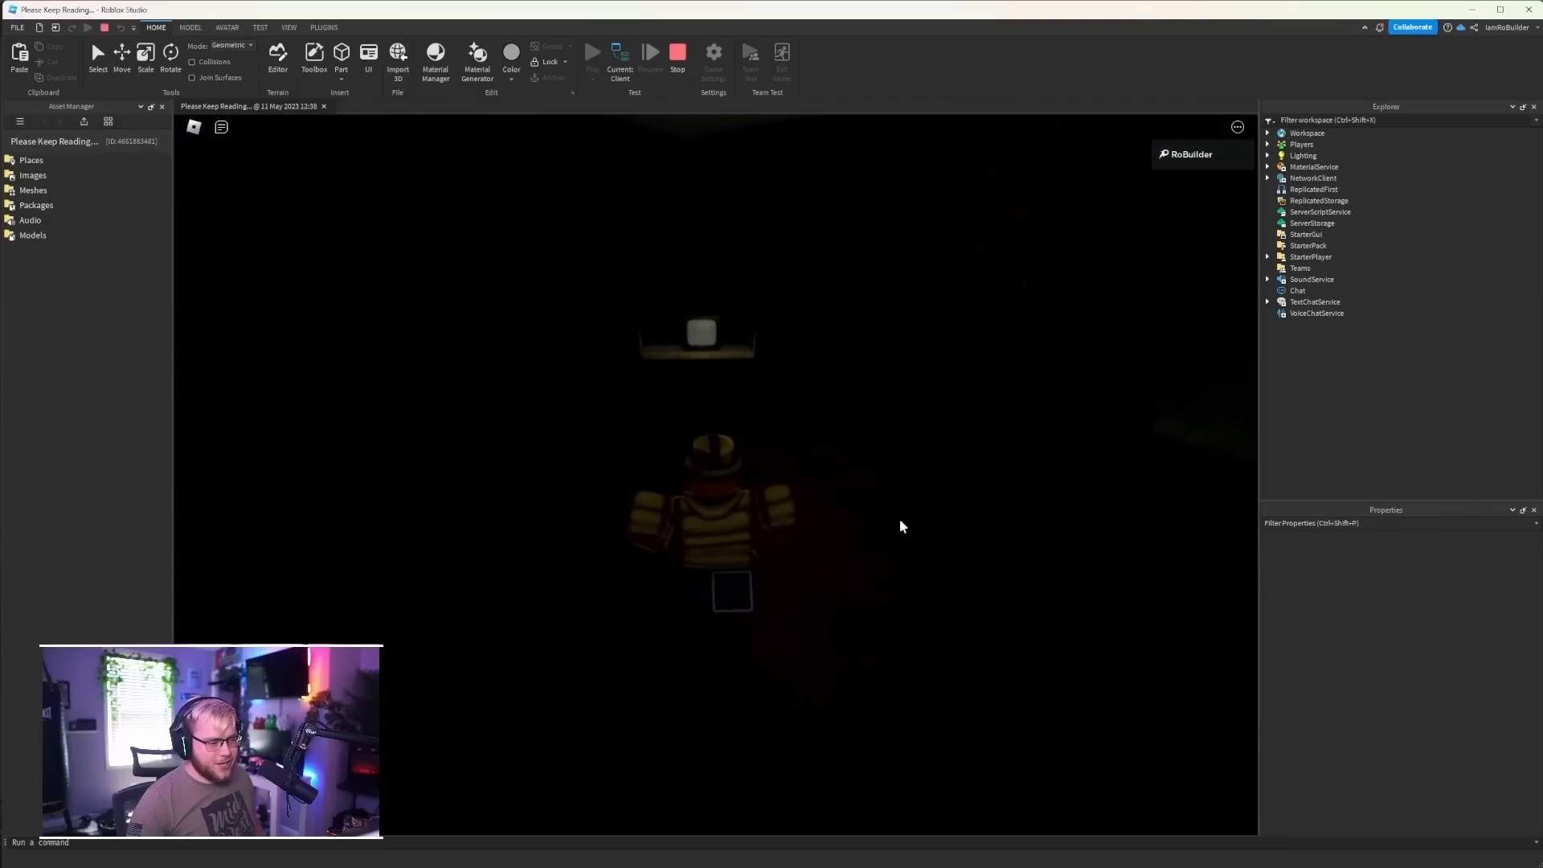
pyautogui.press('w')
pyautogui.moveTo(899, 520); pyautogui.dragTo(900, 520, button='right')
pyautogui.press('w')
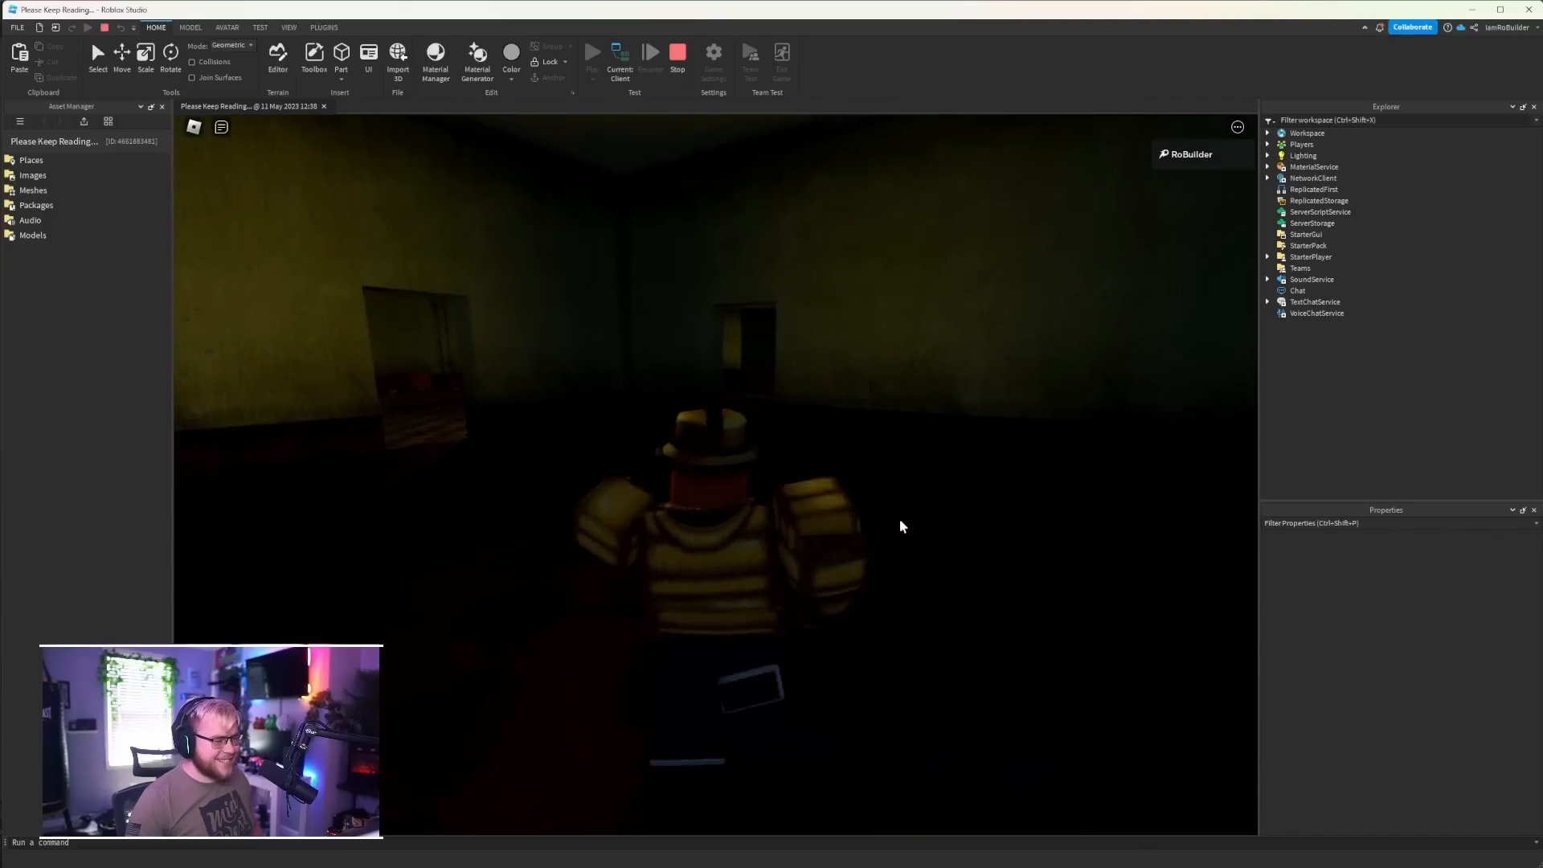
pyautogui.press('w')
pyautogui.moveTo(900, 520); pyautogui.dragTo(900, 520, button='right')
pyautogui.press('w')
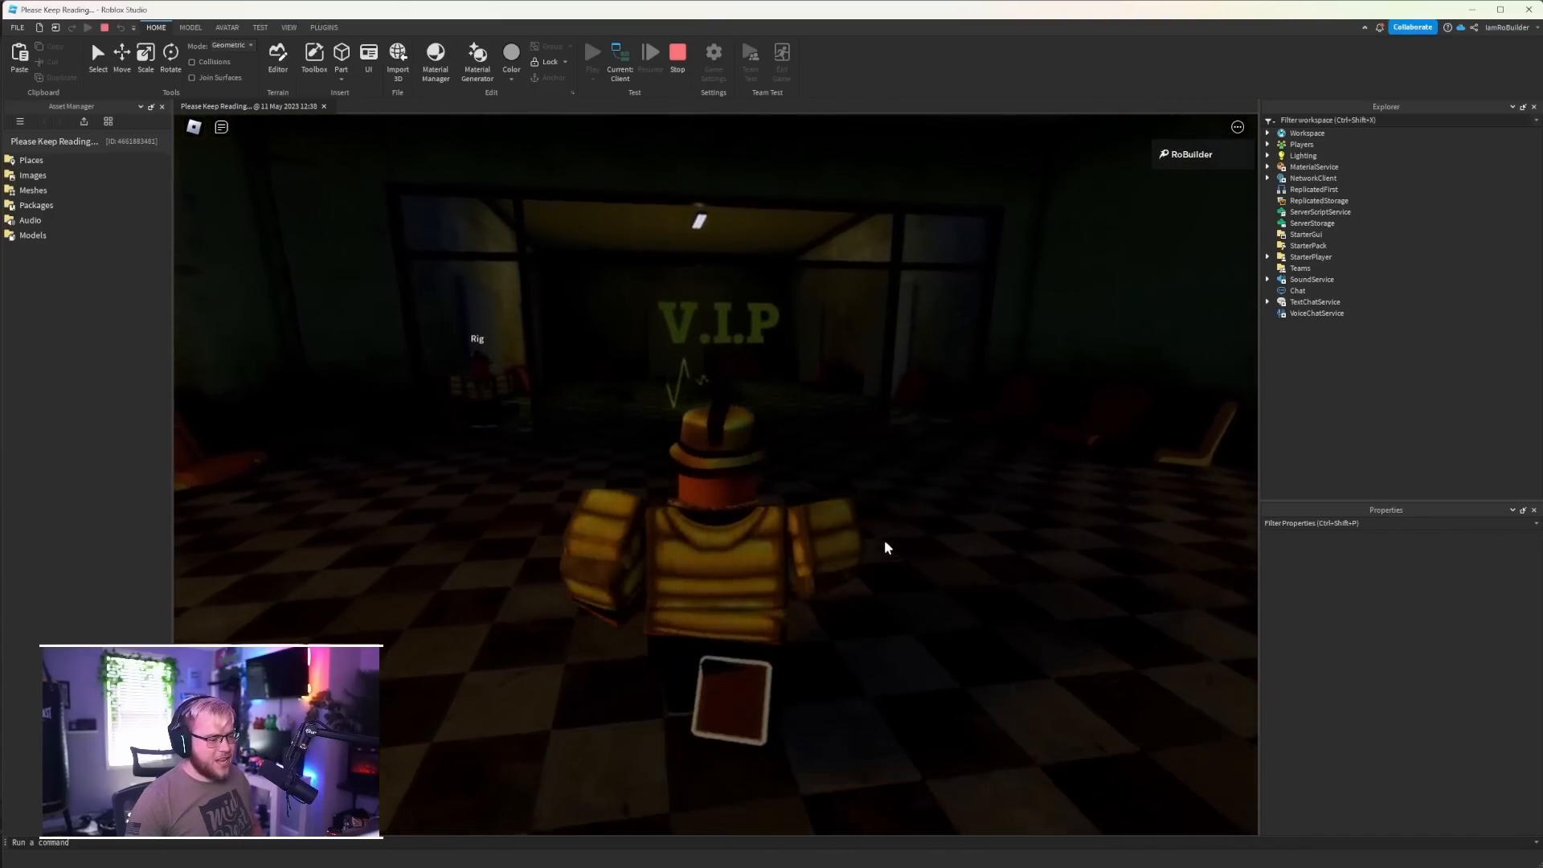
# Inspect the Rig character behind the chain-link mesh beside the V.I.P window in first-person view
pyautogui.press('a')
pyautogui.press('w')
pyautogui.scroll(5, 849, 543)
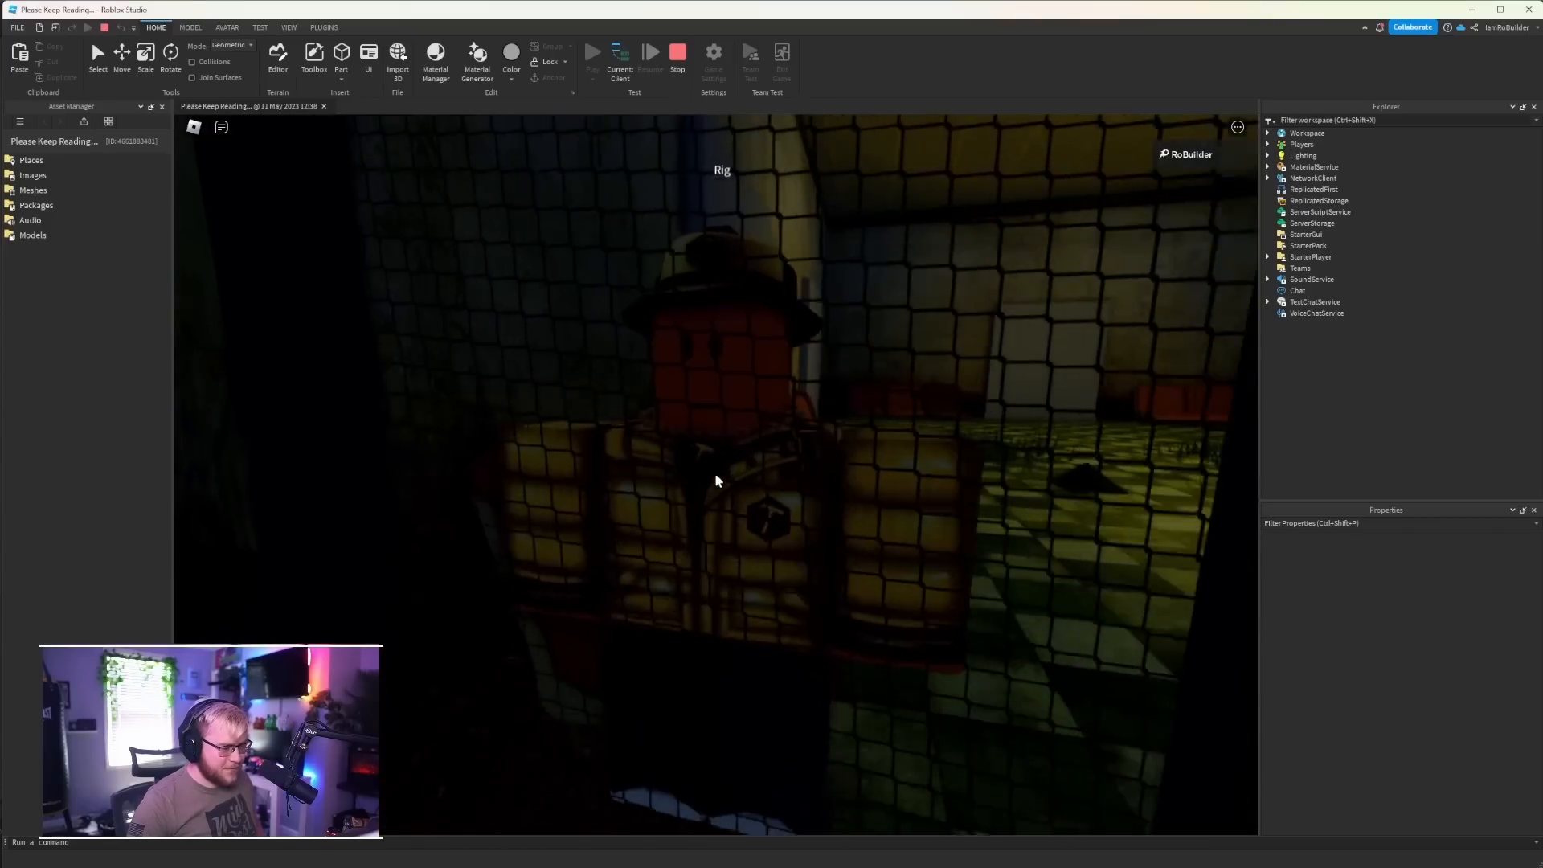
pyautogui.press('w')
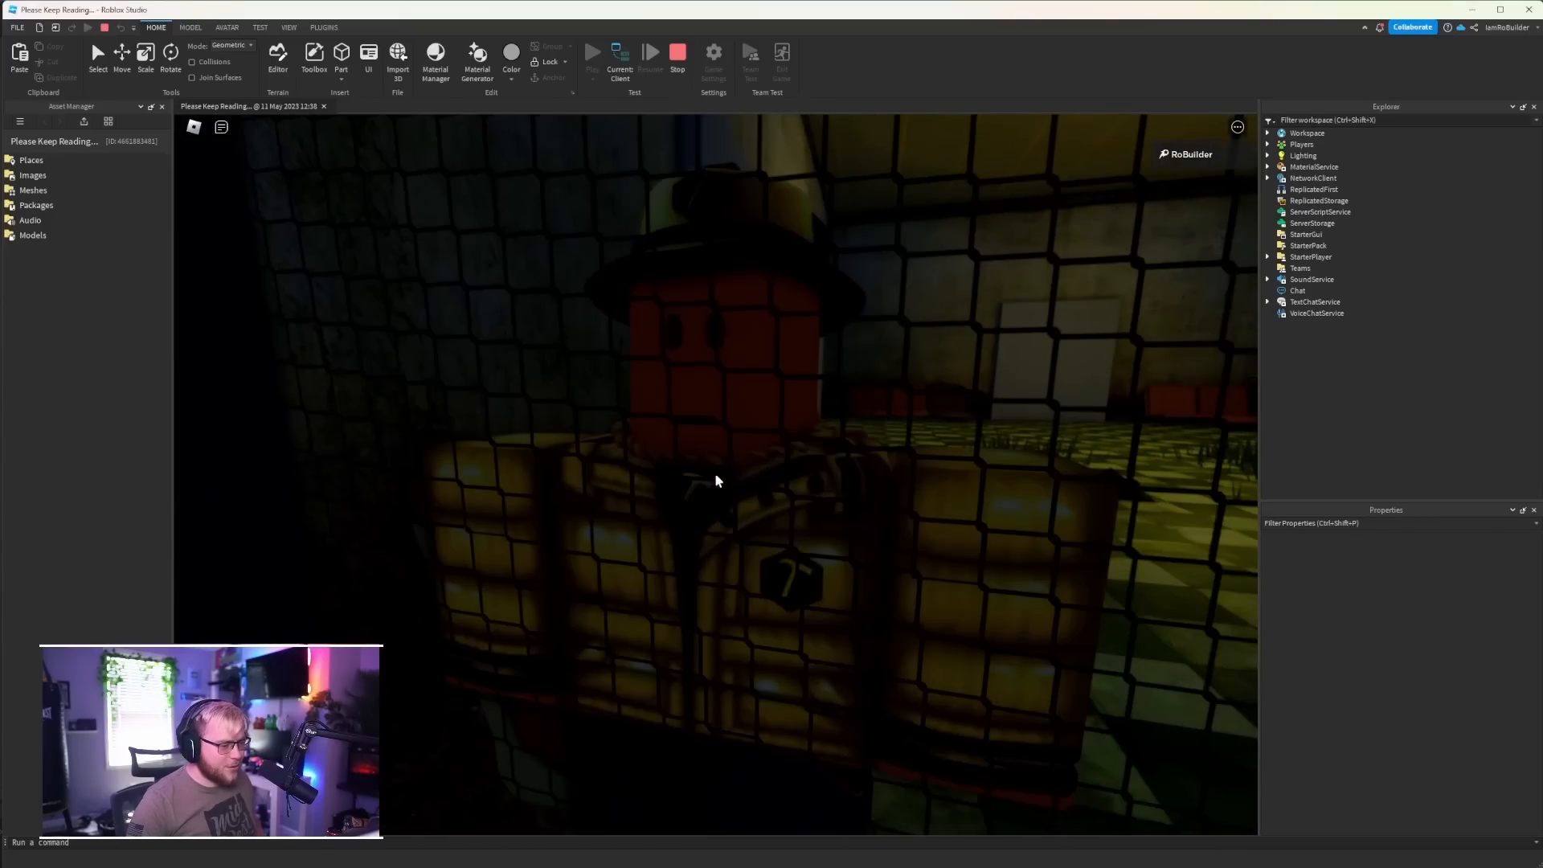
pyautogui.press('s')
pyautogui.press('w')
pyautogui.press('w')
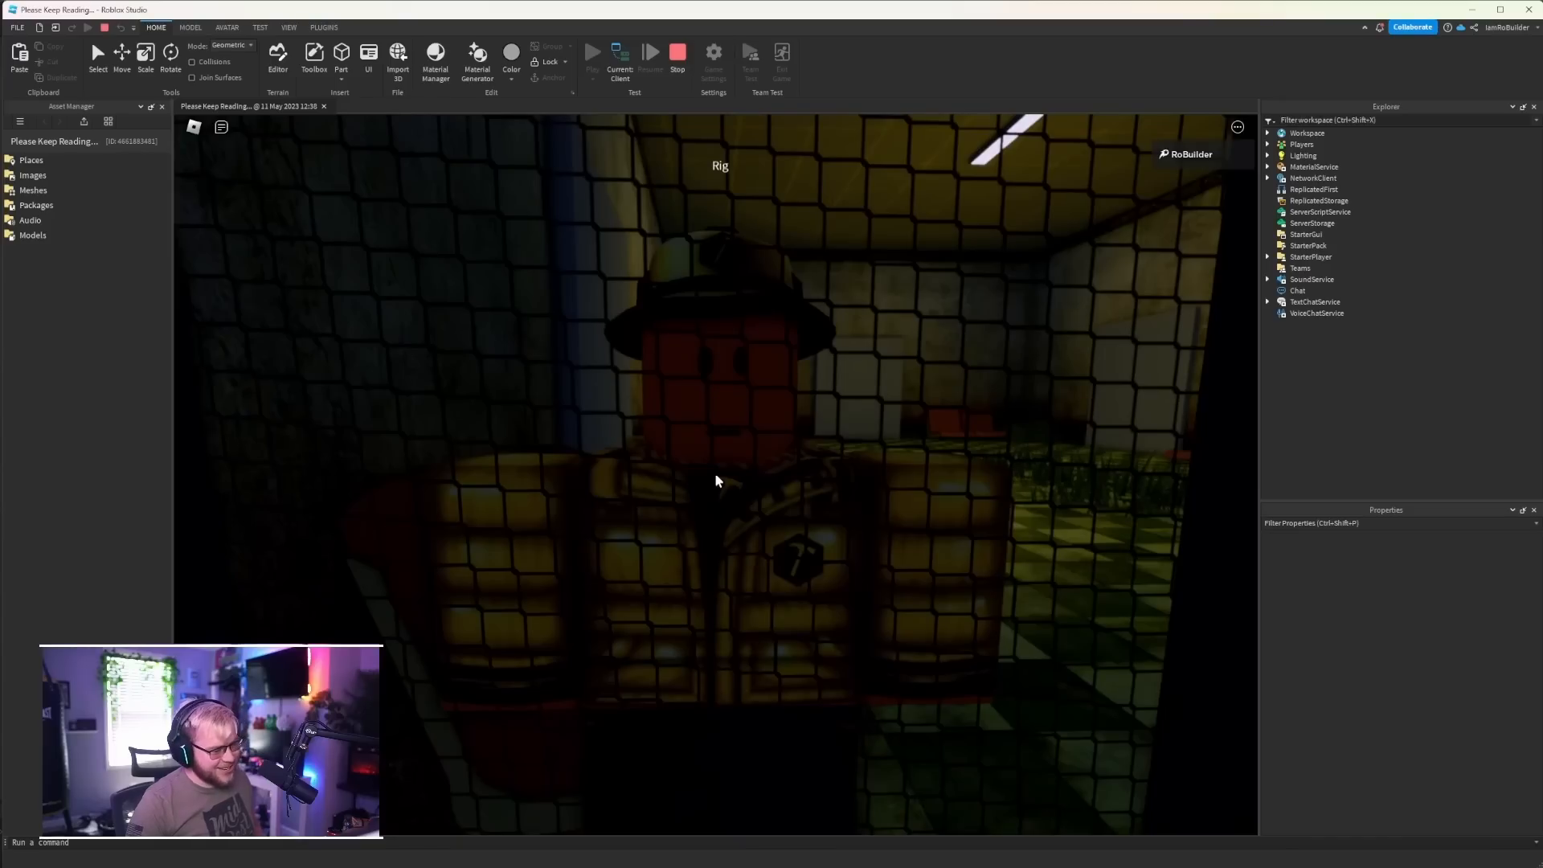
pyautogui.press('d')
pyautogui.press('s')
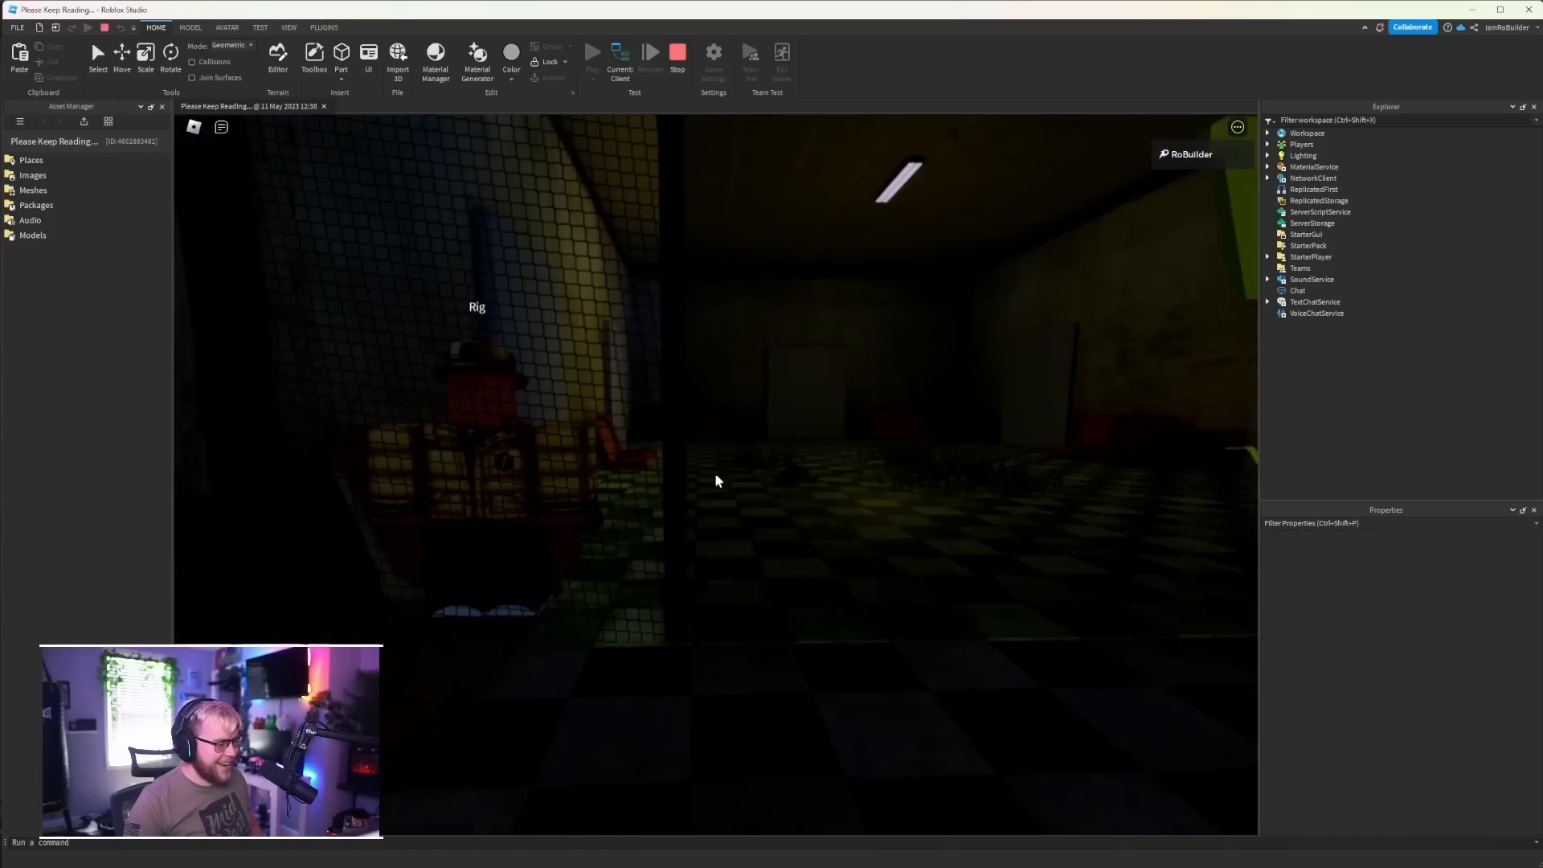
# Roam the checkered hall in third-person view to review its overall mood, from the V.I.P end to the far rooms
pyautogui.scroll(-5, 717, 478)
pyautogui.press('w')
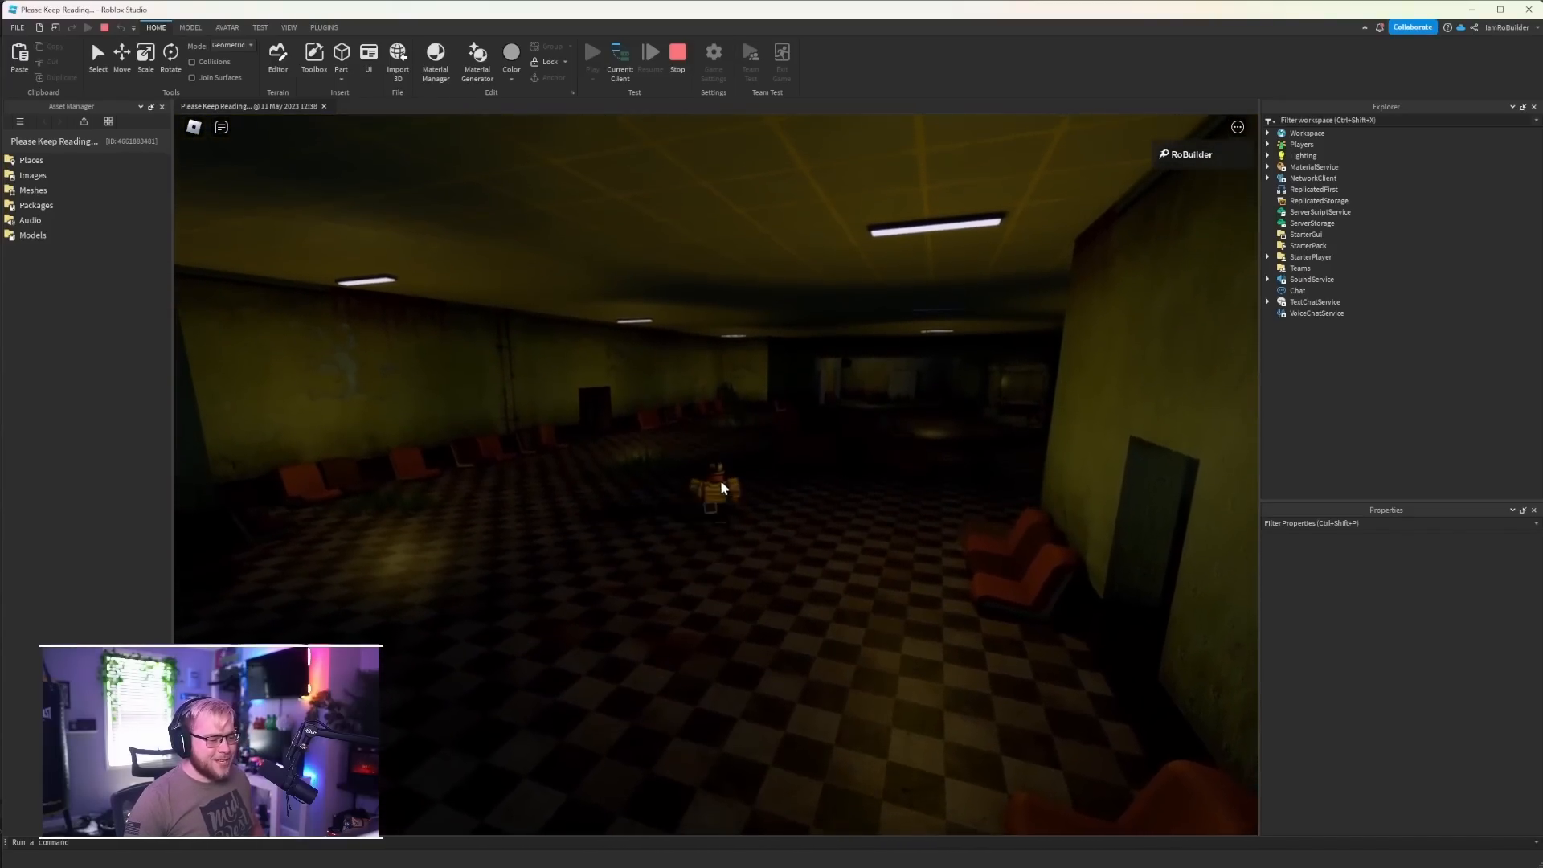
pyautogui.moveTo(723, 483); pyautogui.dragTo(740, 476, button='right')
pyautogui.press('a')
pyautogui.press('s')
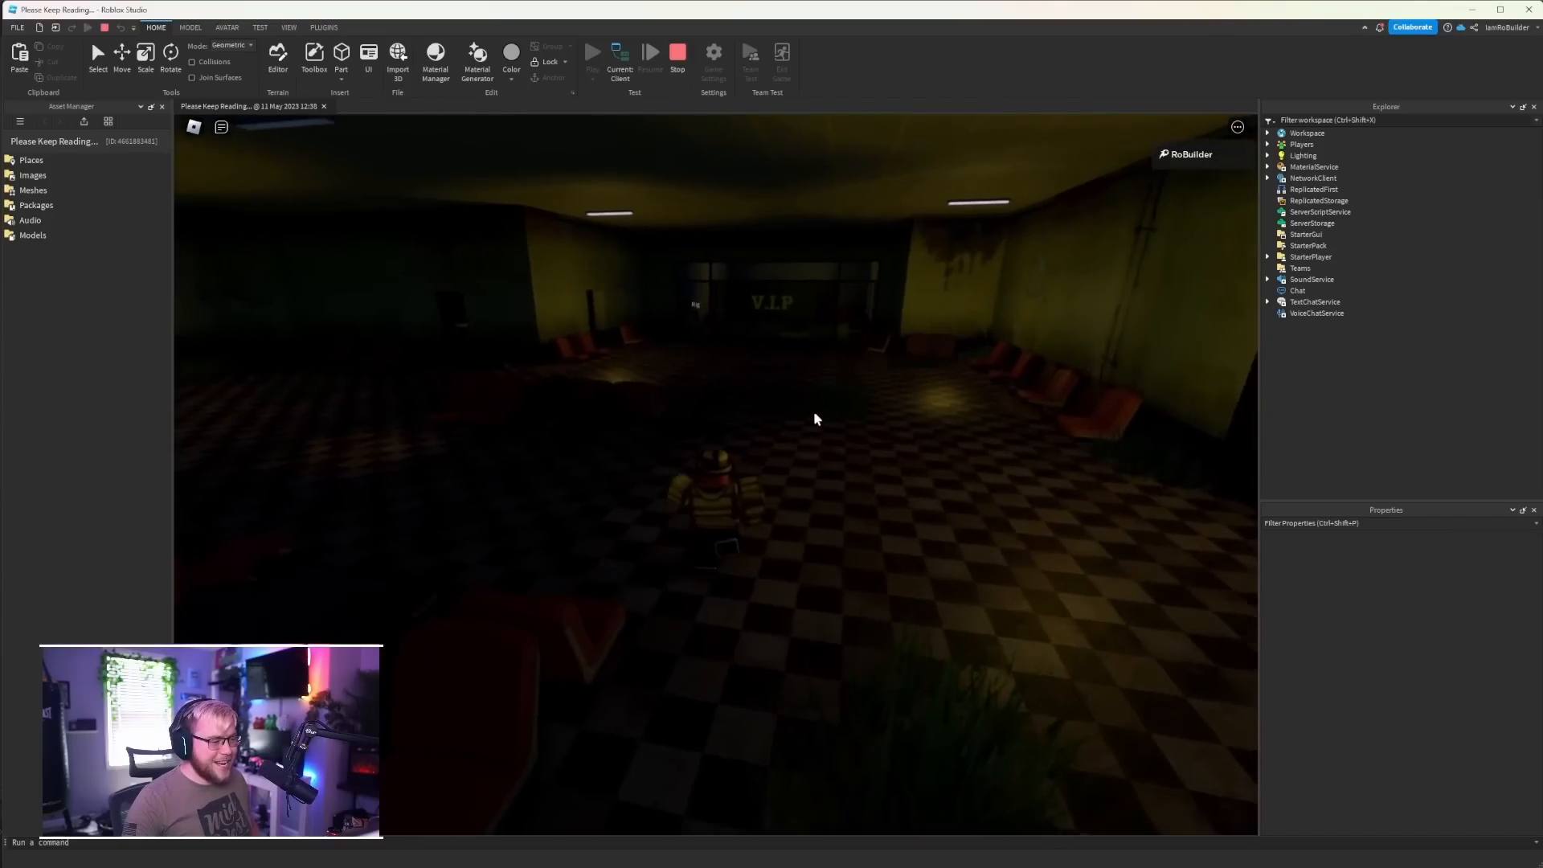
pyautogui.press('w')
pyautogui.press('space')
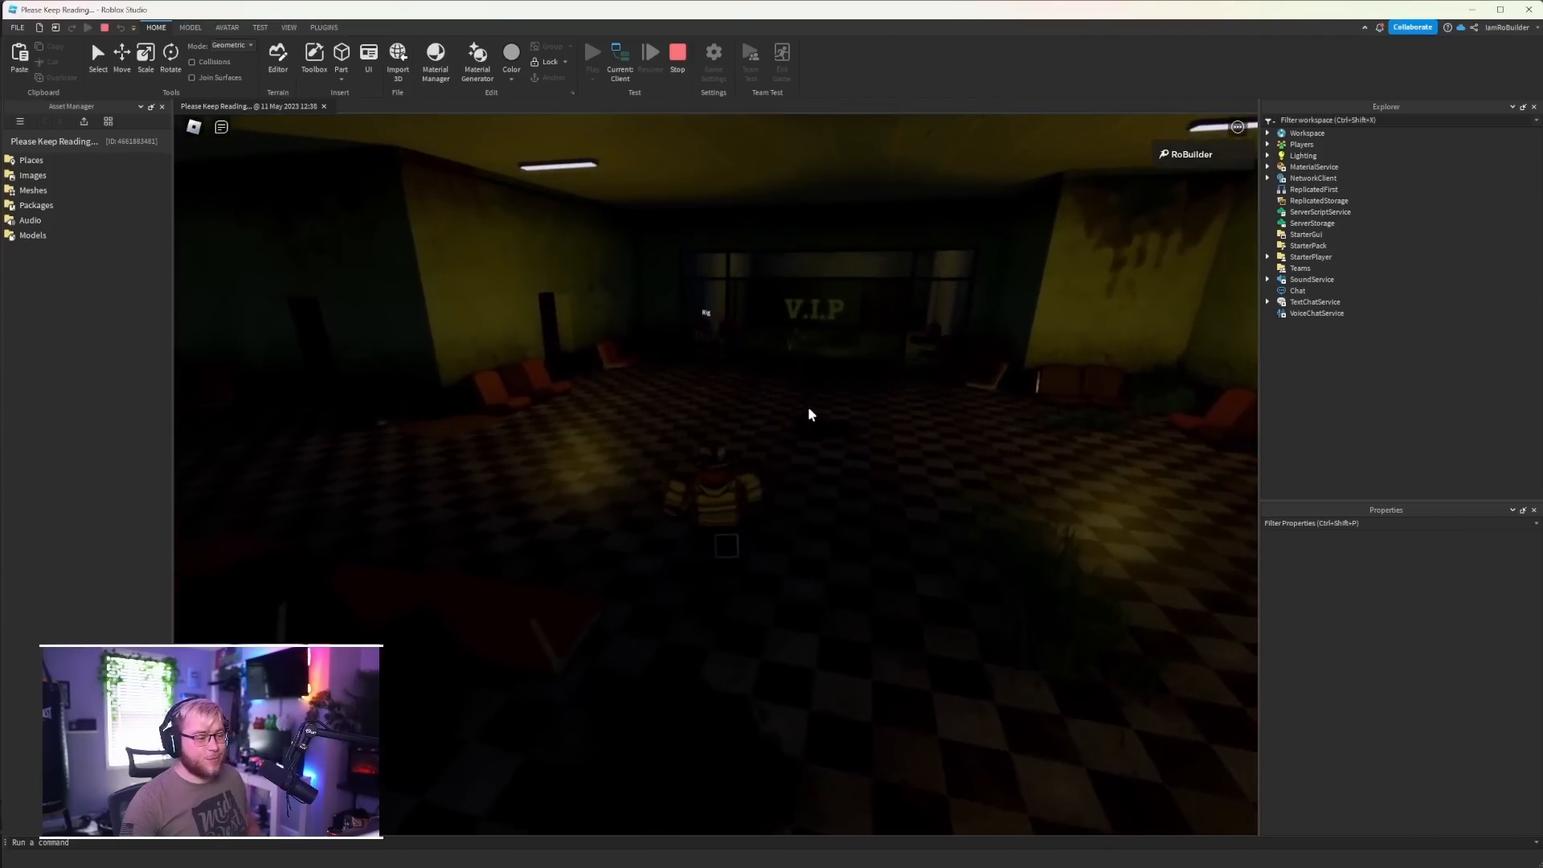
pyautogui.press('w')
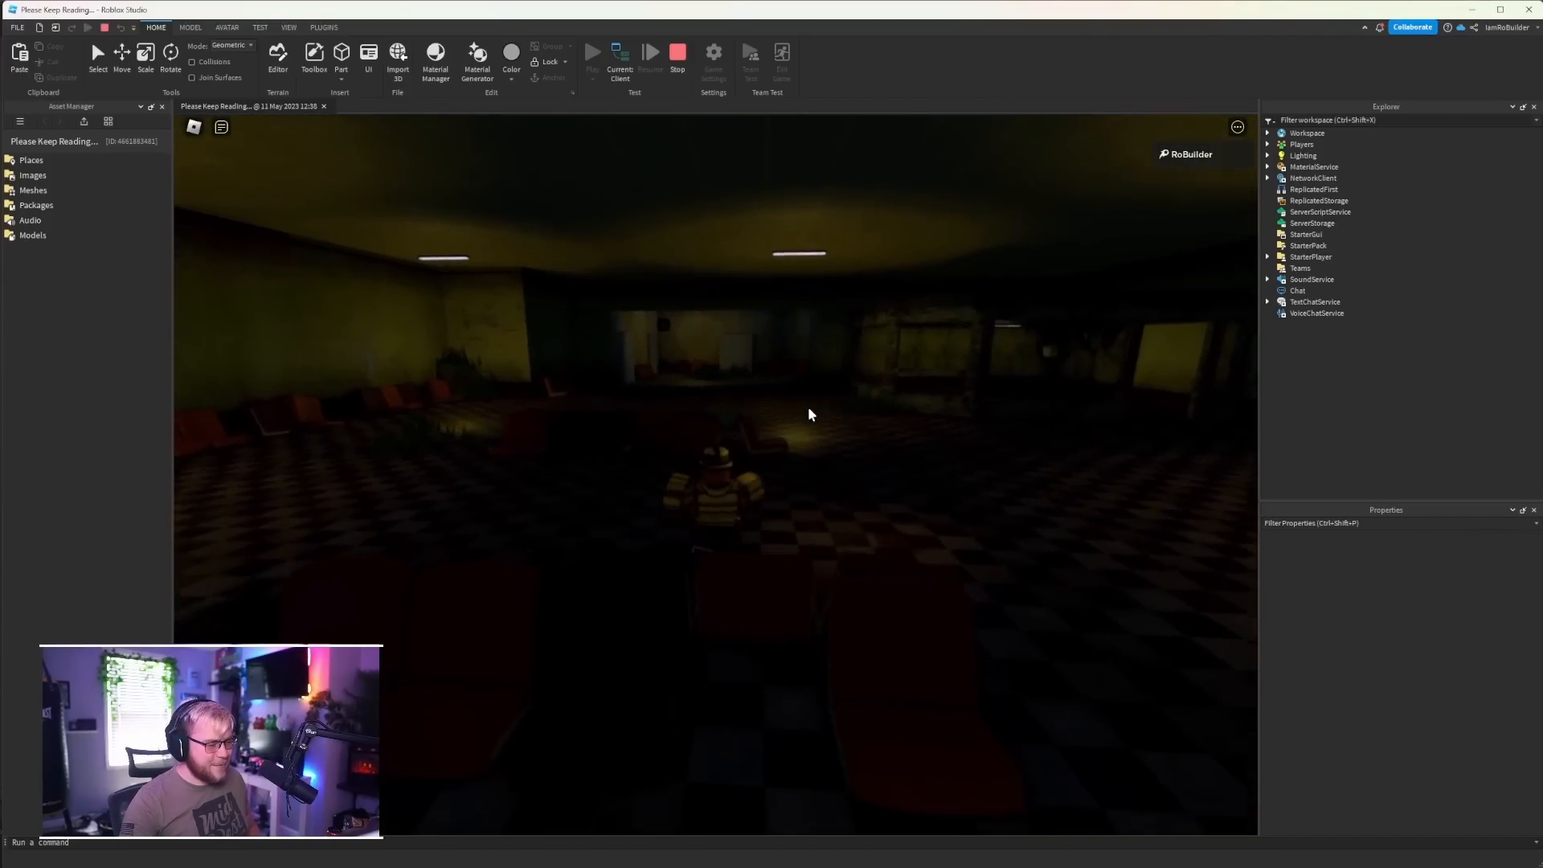